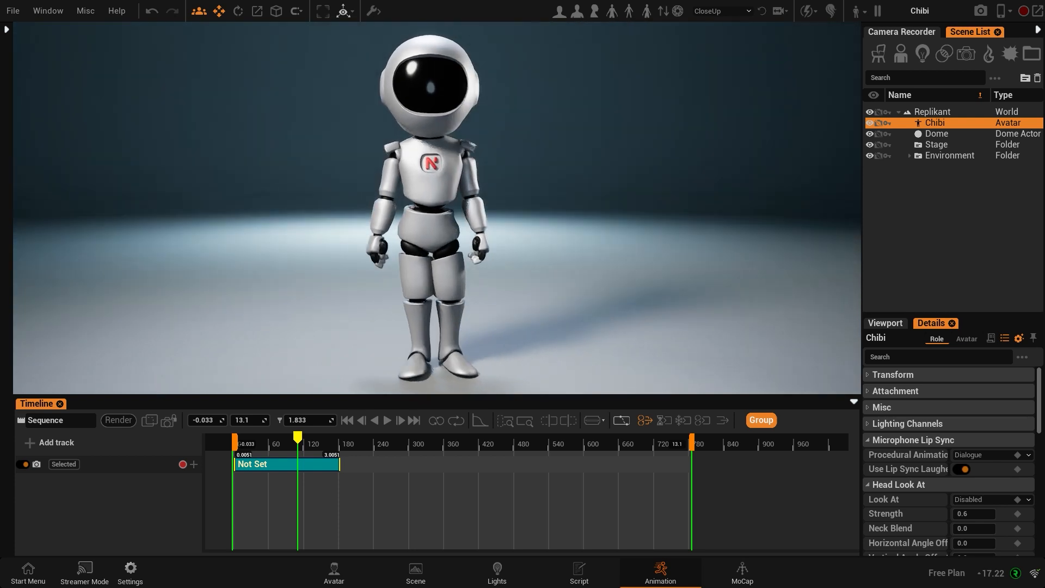
# Select the Dome actor and examine its full extent around the avatar
pyautogui.moveTo(435, 217); pyautogui.dragTo(504, 234, button='middle')
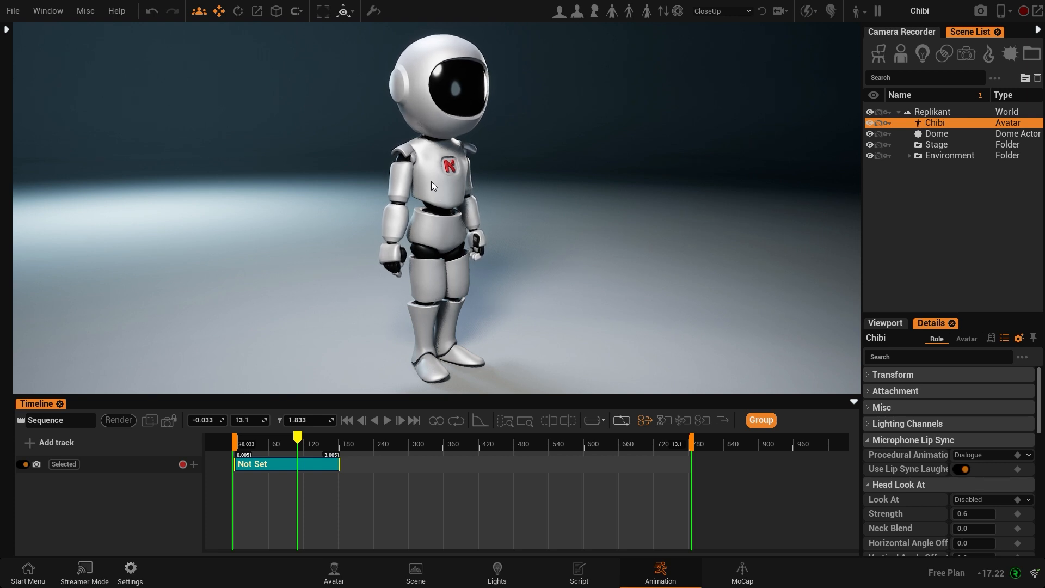
pyautogui.moveTo(501, 228); pyautogui.dragTo(419, 229, button='middle')
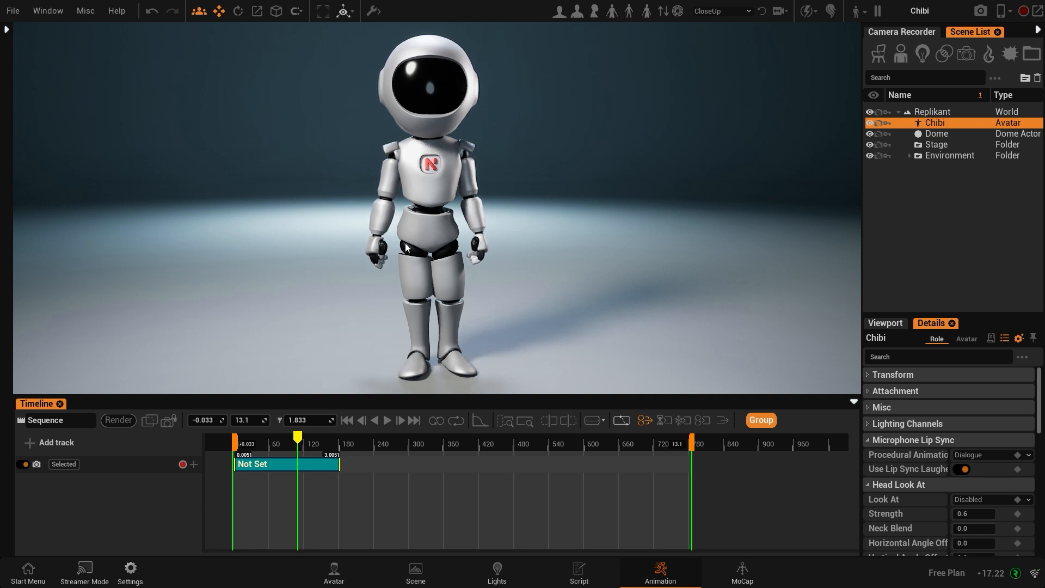
pyautogui.moveTo(862, 253); pyautogui.dragTo(774, 260)
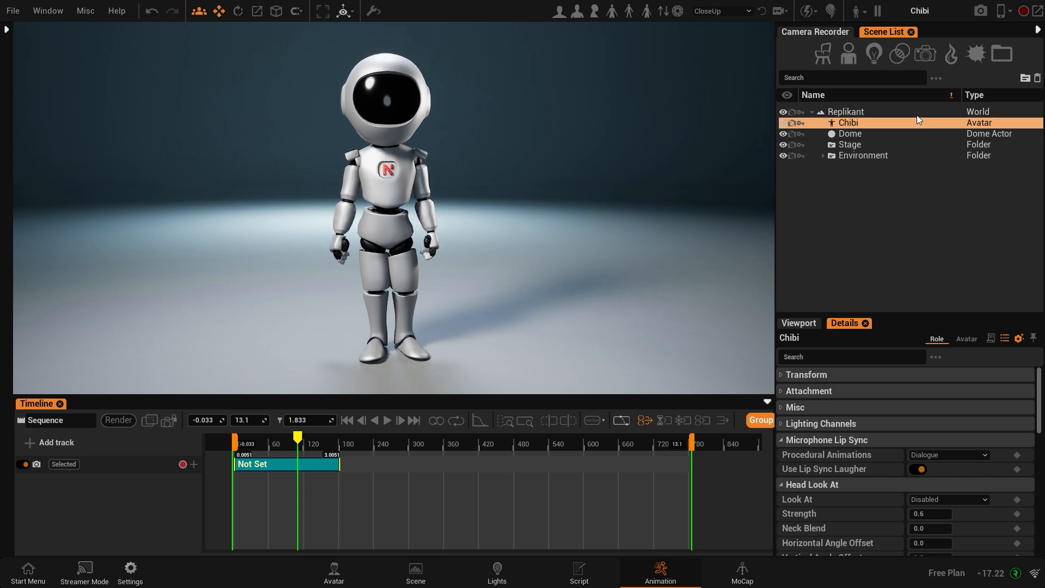
pyautogui.click(849, 134)
pyautogui.moveTo(776, 194)
pyautogui.mouseDown()
pyautogui.moveTo(730, 201)
pyautogui.moveTo(765, 199)
pyautogui.mouseUp()
pyautogui.scroll(-12, 389, 208)
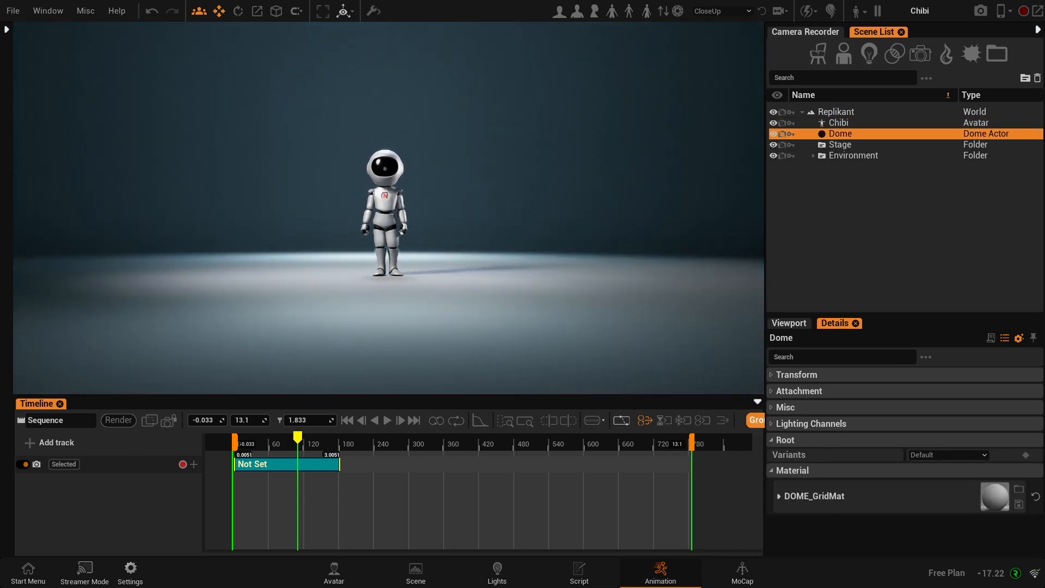
pyautogui.moveTo(388, 208); pyautogui.dragTo(388, 231, button='right')
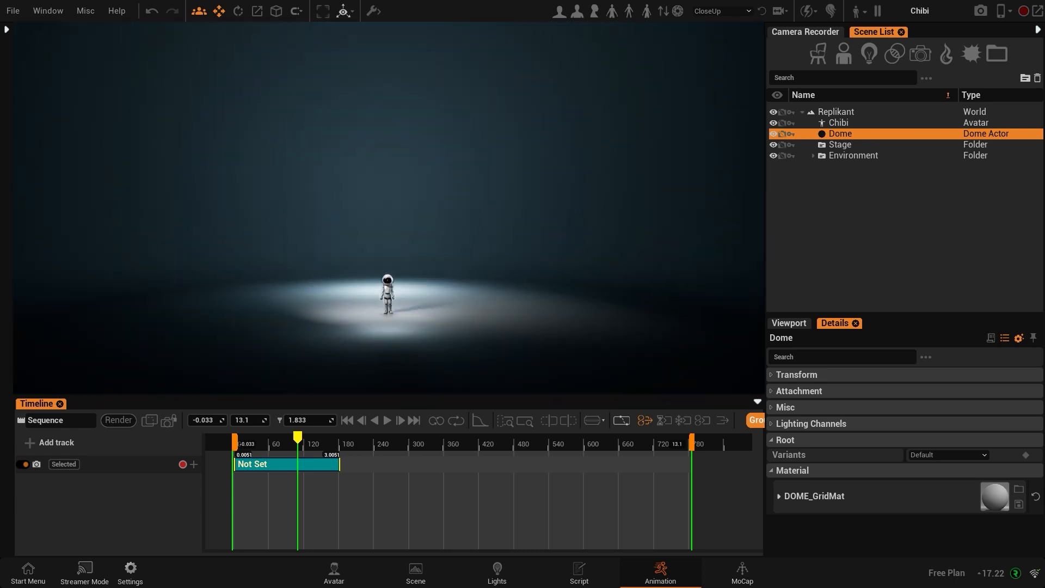
pyautogui.scroll(-8, 389, 251)
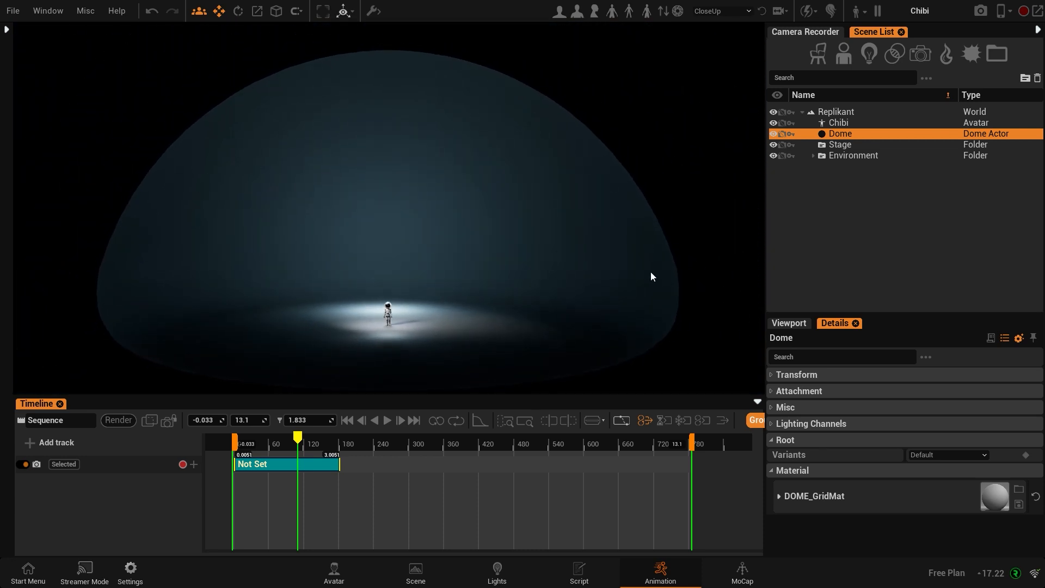
pyautogui.scroll(10, 384, 325)
pyautogui.scroll(10, 384, 325)
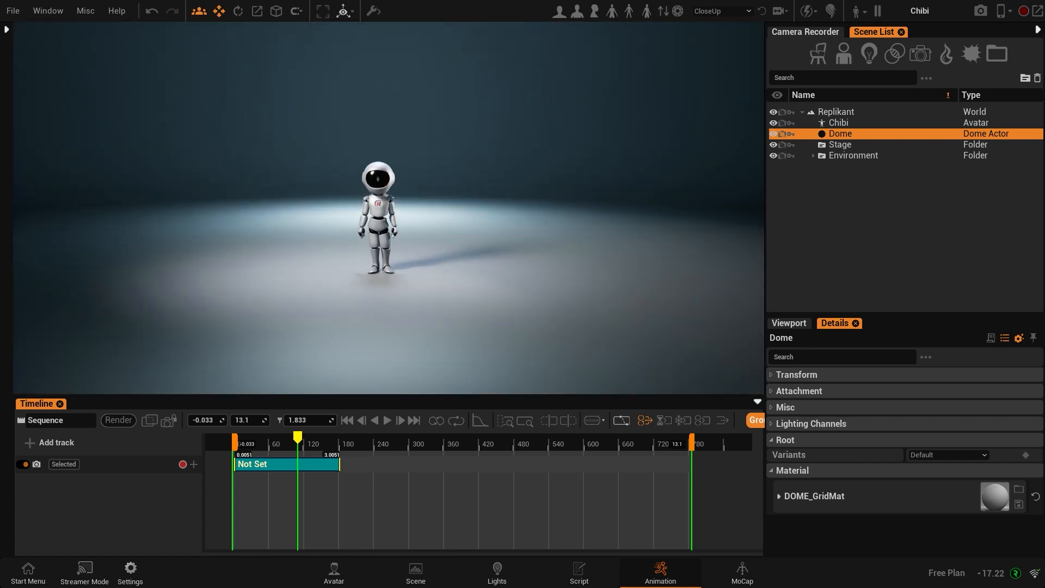
pyautogui.scroll(3, 384, 326)
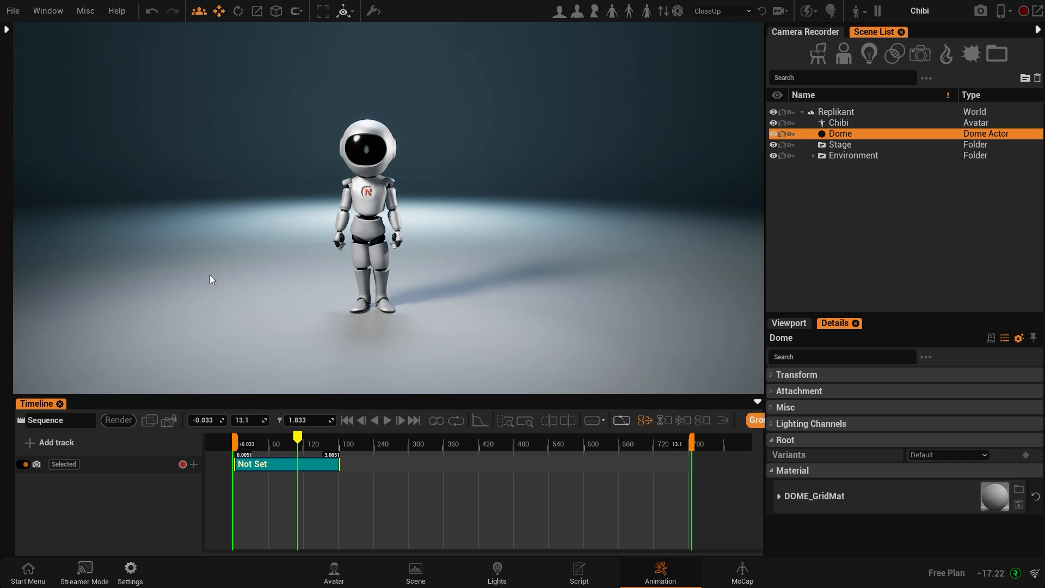
pyautogui.moveTo(261, 280); pyautogui.dragTo(234, 261, button='middle')
pyautogui.scroll(2, 384, 326)
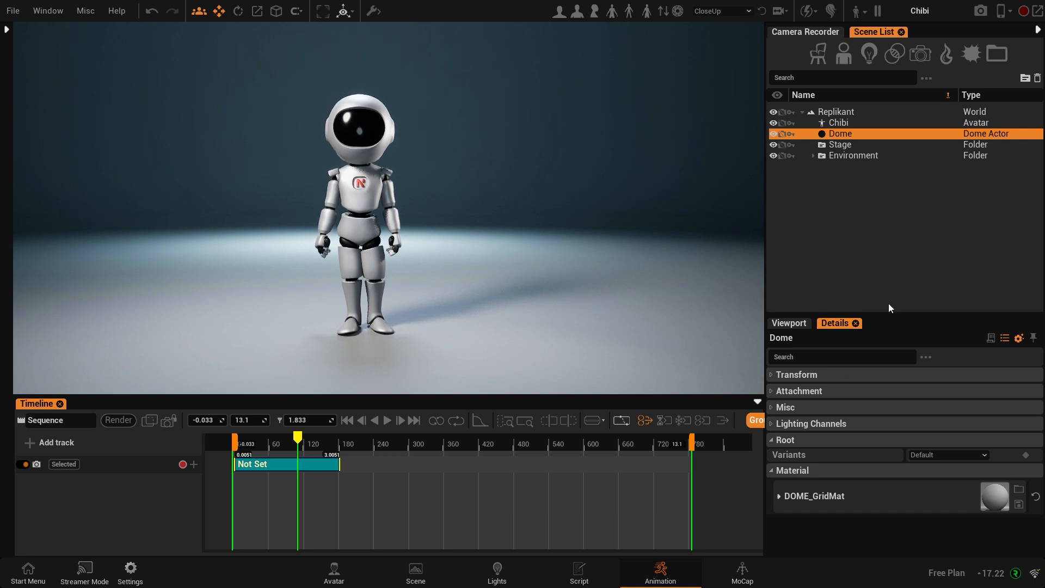
# Expand the Dome's material settings and set its emissive color to green, hex sRGB 00DE3DFF
pyautogui.moveTo(895, 311); pyautogui.dragTo(895, 224)
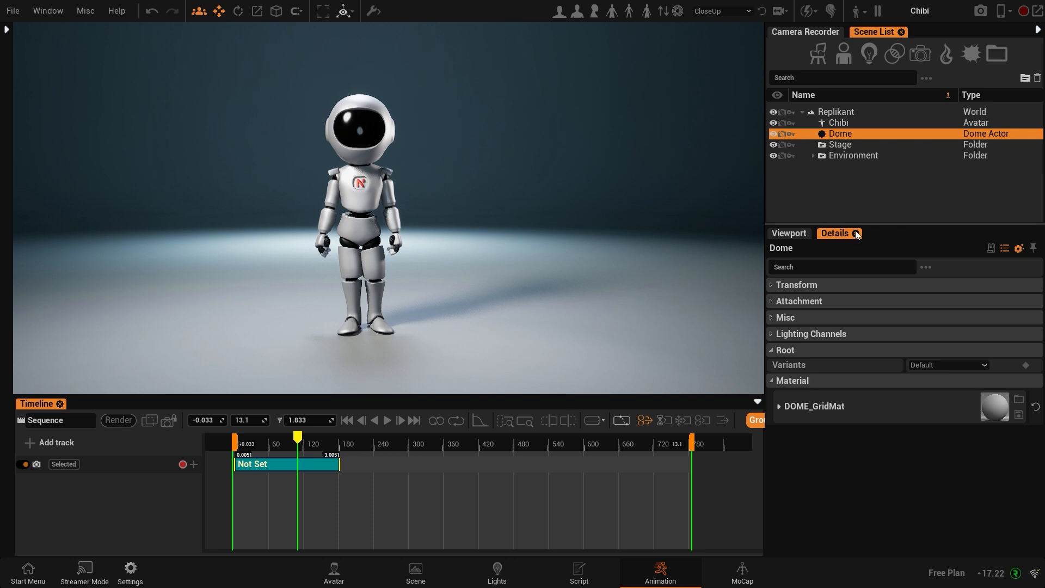
pyautogui.click(778, 406)
pyautogui.scroll(-1, 838, 435)
pyautogui.scroll(-1, 817, 449)
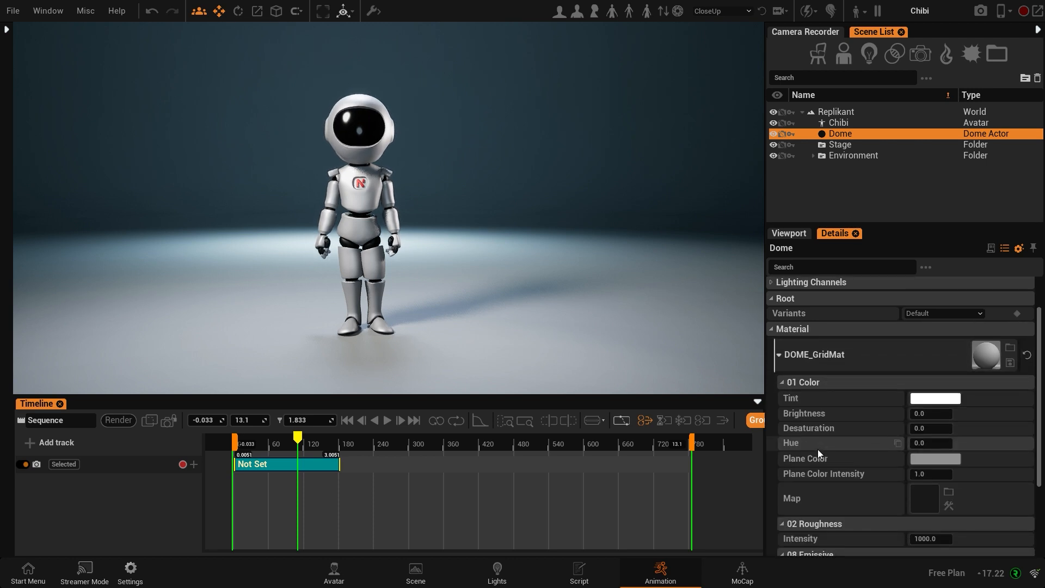
pyautogui.scroll(-1, 824, 458)
pyautogui.scroll(-1, 823, 458)
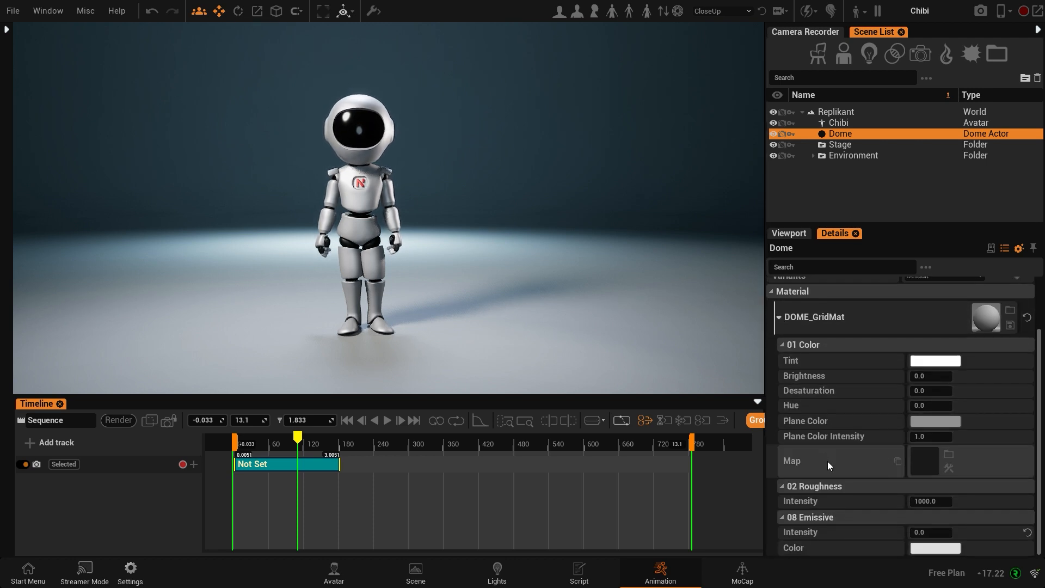
pyautogui.click(936, 550)
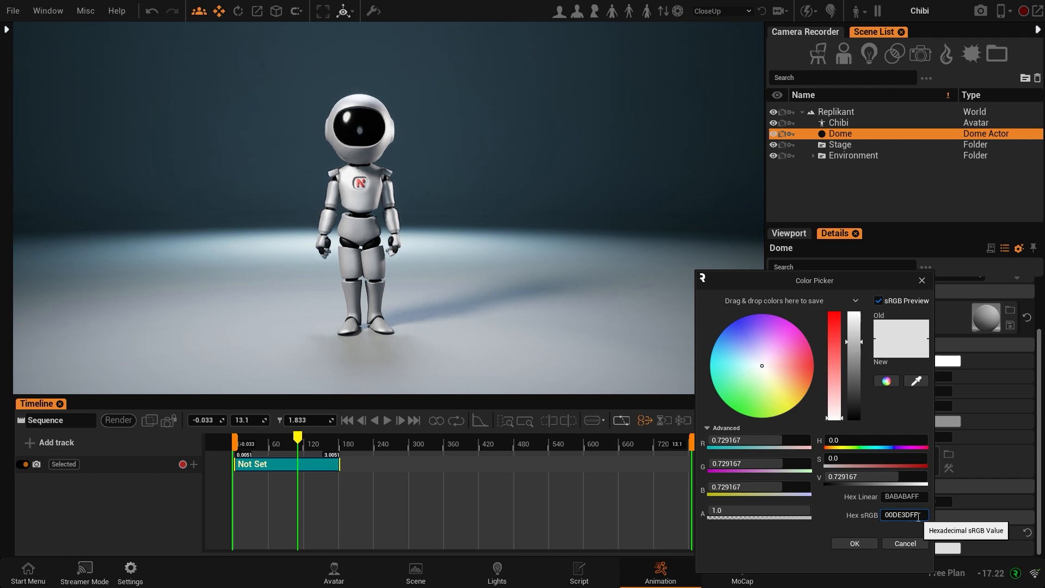
pyautogui.click(859, 544)
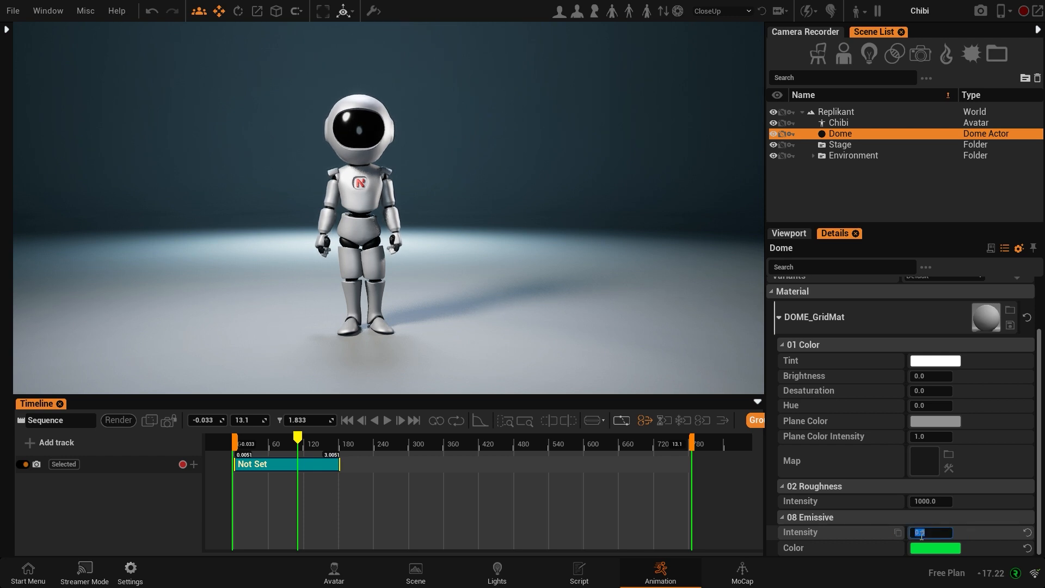
# Set the Dome material's emissive intensity to 0.07
pyautogui.write('7')
pyautogui.press('Return')
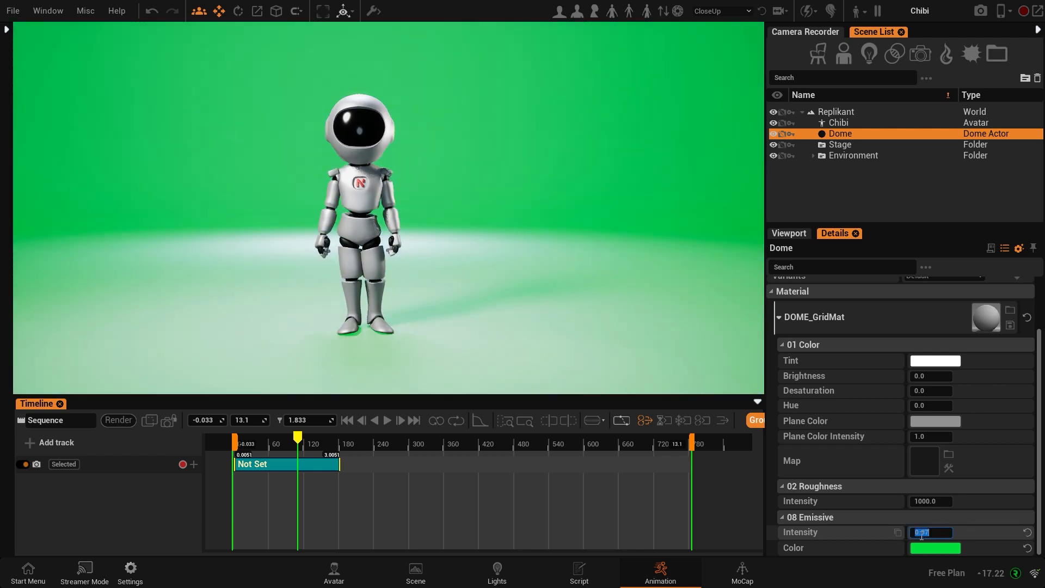
pyautogui.moveTo(564, 281); pyautogui.dragTo(539, 261, button='right')
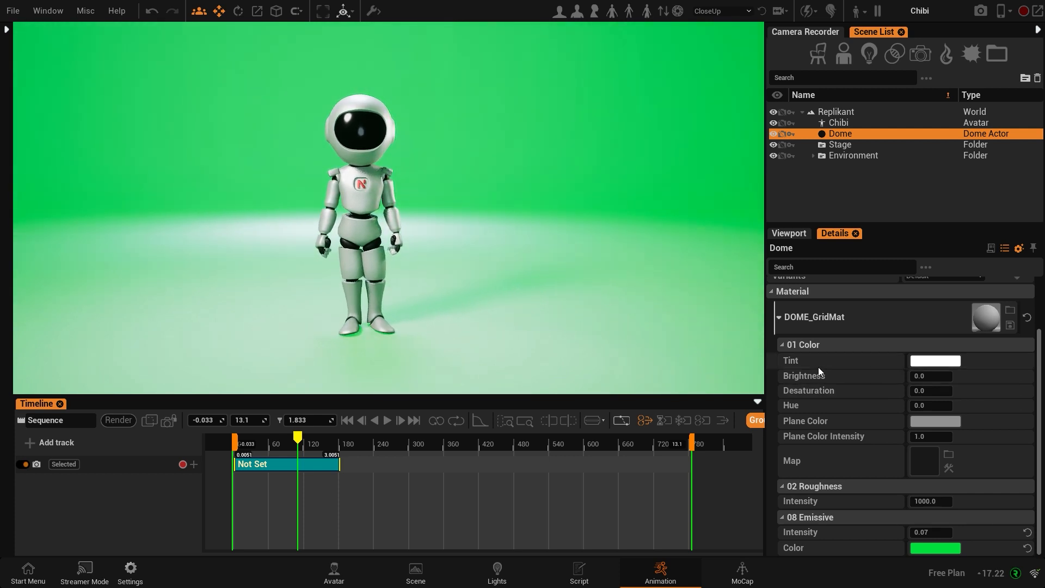
# Change the Dome material's tint to black, hex 000000FF
pyautogui.click(933, 362)
pyautogui.moveTo(844, 312); pyautogui.dragTo(855, 501)
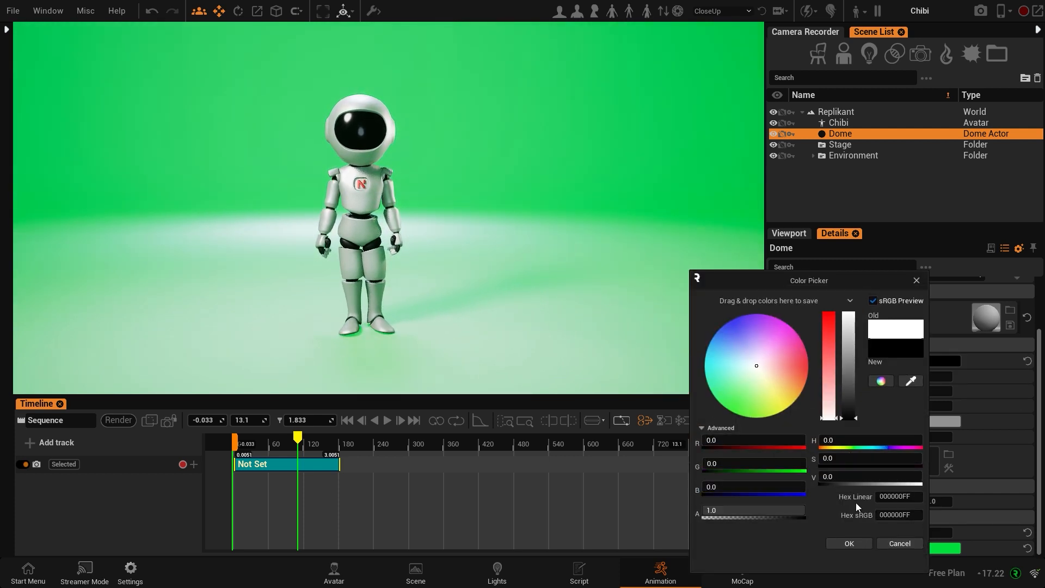
pyautogui.click(853, 543)
# Set the Dome material's plane color to black and its plane color intensity to 0.0
pyautogui.click(926, 422)
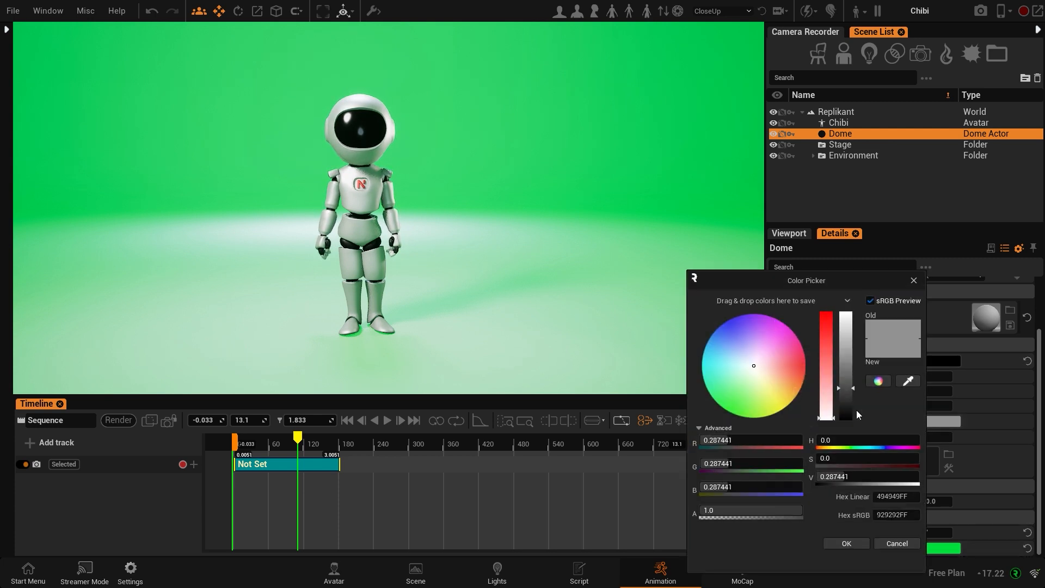
pyautogui.moveTo(846, 387); pyautogui.dragTo(847, 420)
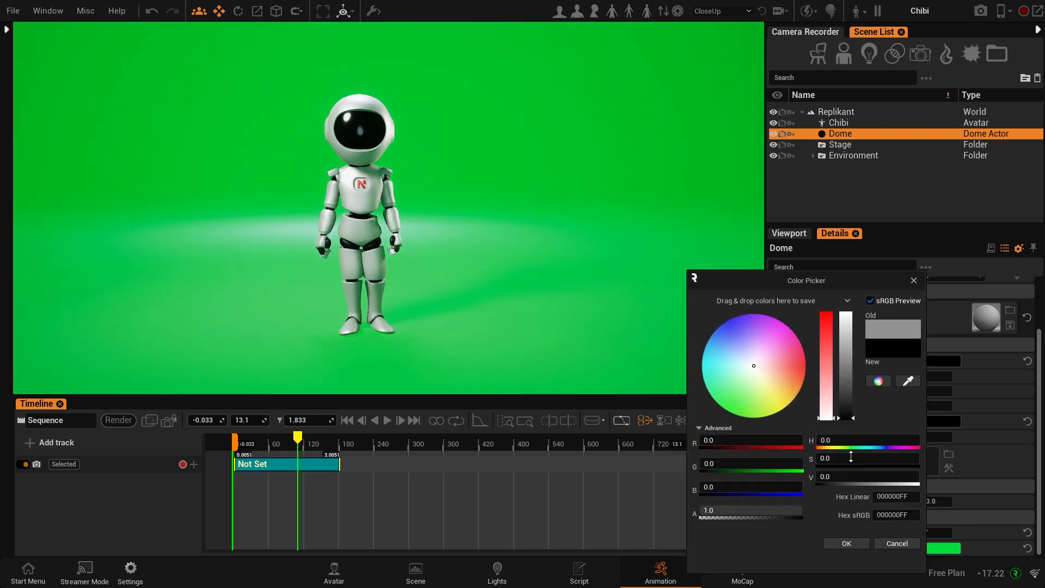
pyautogui.click(846, 543)
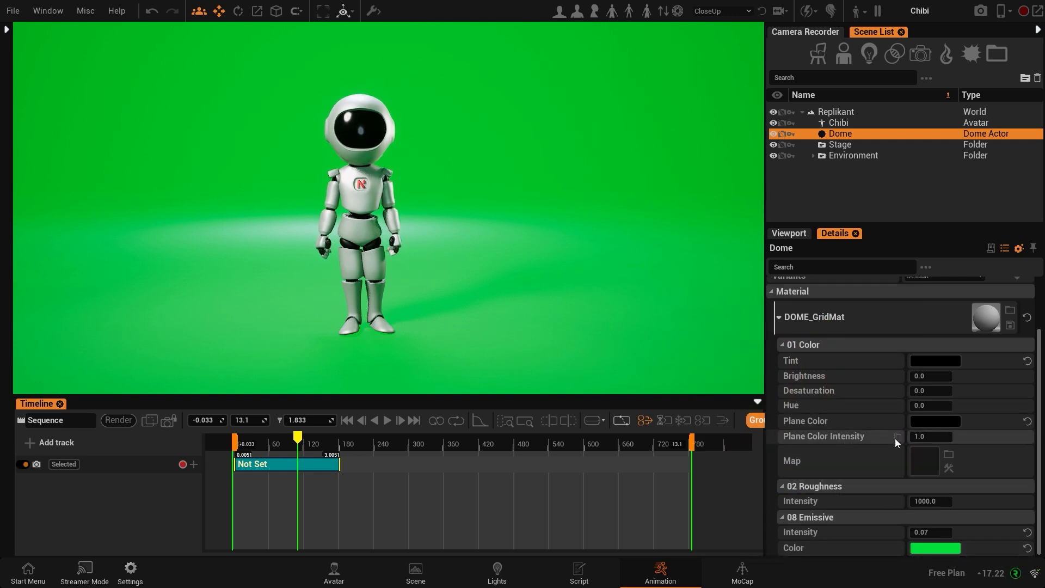
pyautogui.moveTo(920, 436); pyautogui.dragTo(871, 437)
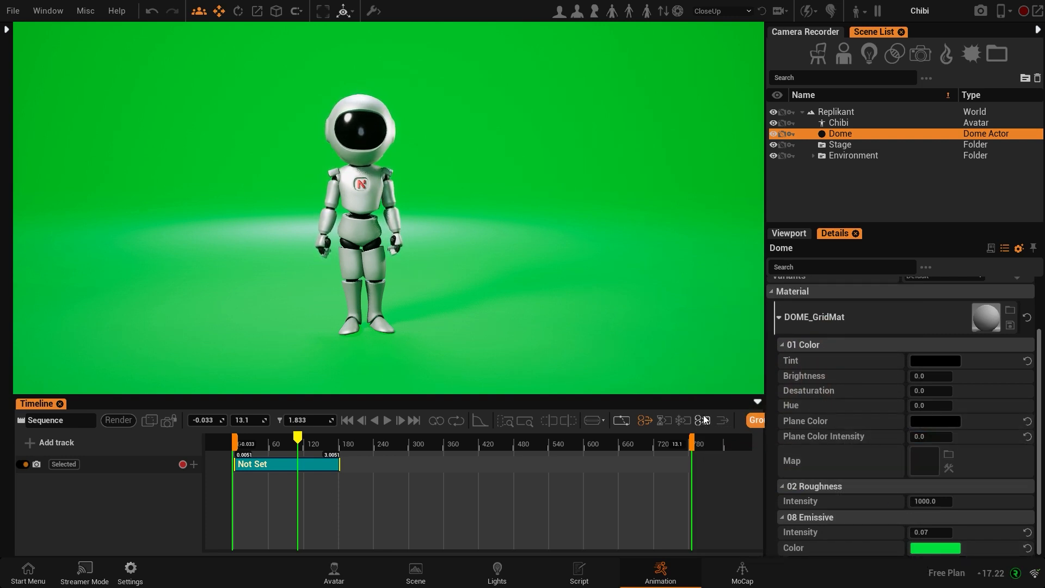
pyautogui.moveTo(566, 372)
pyautogui.mouseDown(button='right')
pyautogui.moveTo(463, 372)
pyautogui.moveTo(620, 372)
pyautogui.moveTo(559, 373)
pyautogui.mouseUp(button='right')
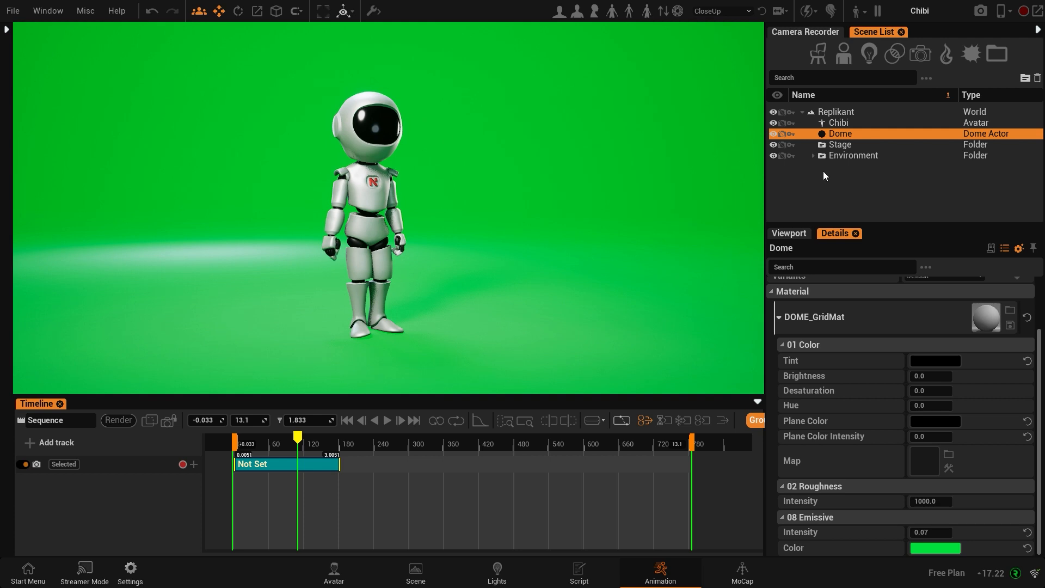
# Filter the scene list to lights, expand the environment's Lights folder and hide the BackgroundLight
pyautogui.click(868, 53)
pyautogui.click(813, 124)
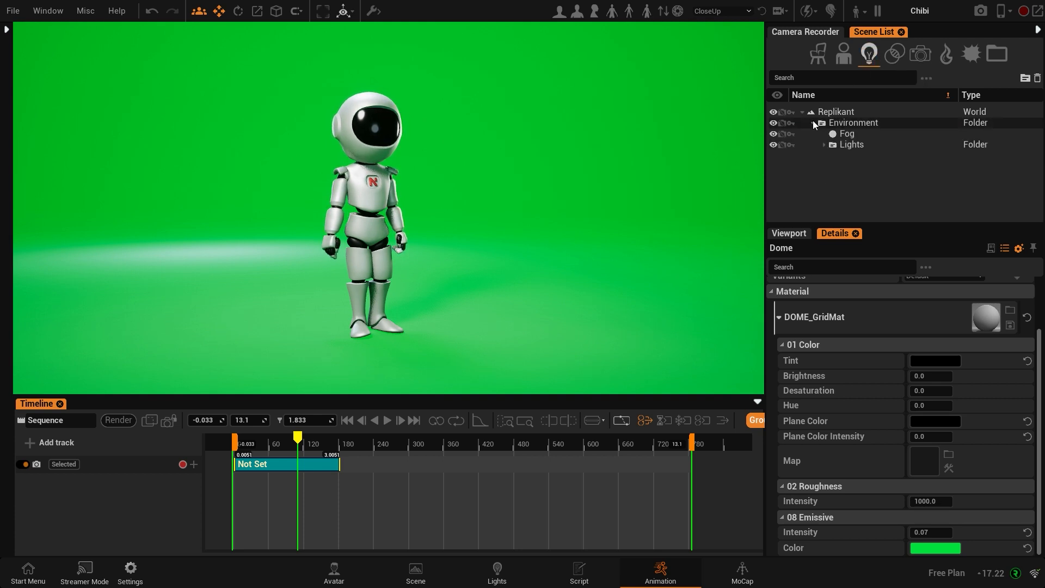
pyautogui.click(773, 145)
pyautogui.click(773, 145)
pyautogui.click(824, 145)
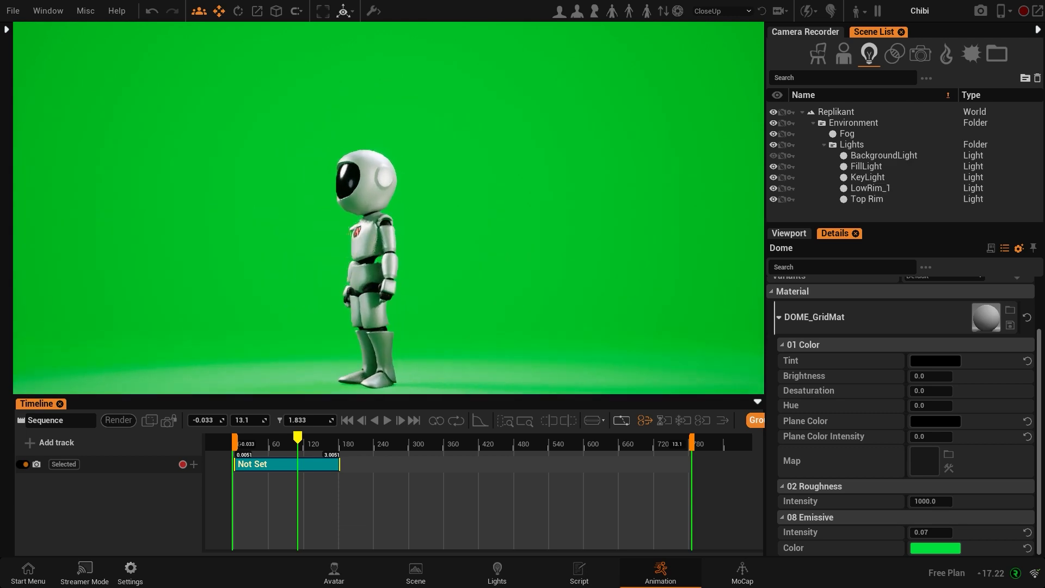
pyautogui.moveTo(348, 217); pyautogui.dragTo(430, 223, button='right')
pyautogui.scroll(-5, 389, 208)
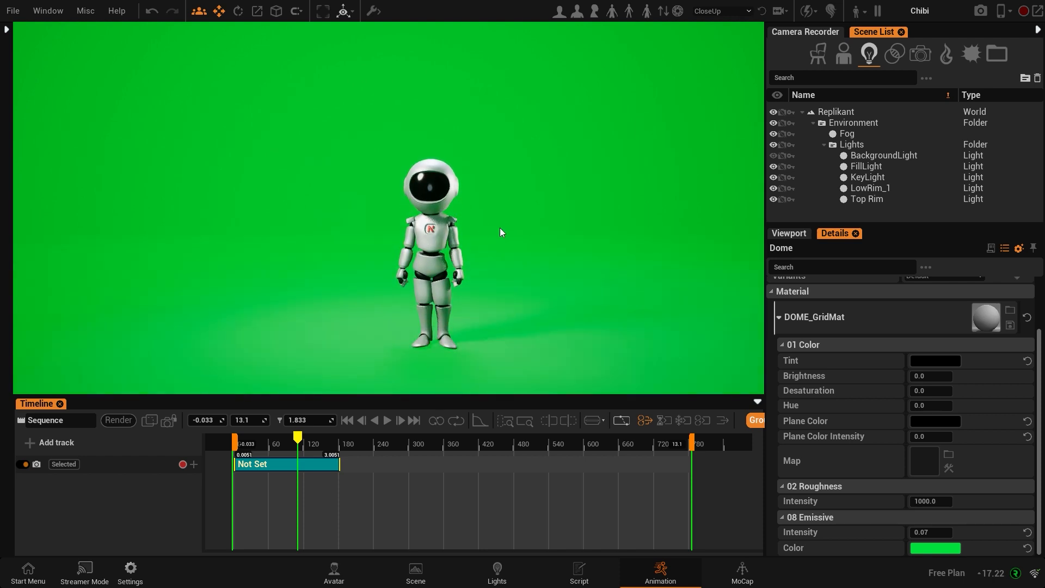
# Reset the Dome's material and assign a new one from the Emissive materials category
pyautogui.click(1026, 318)
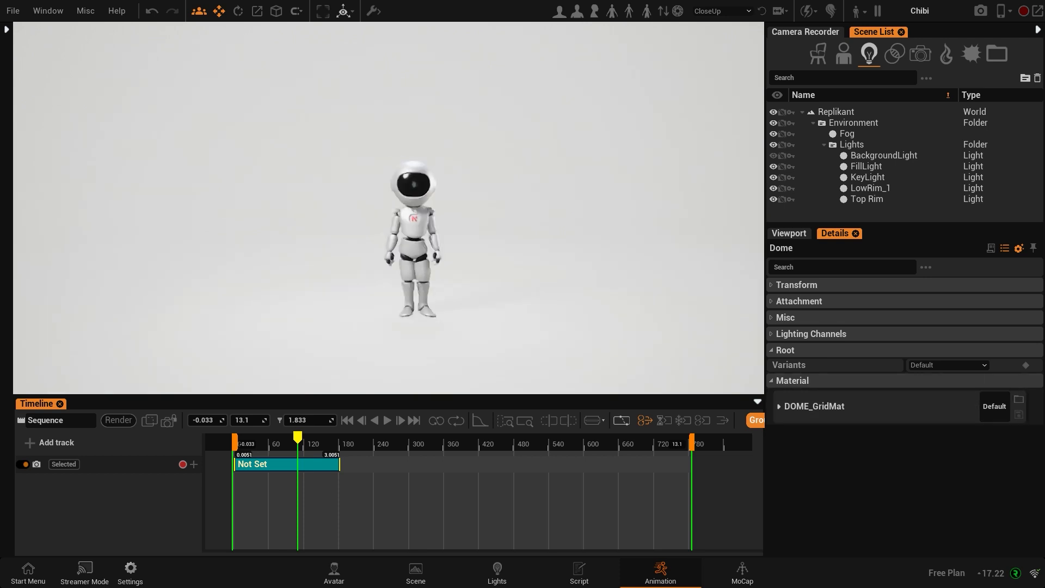
pyautogui.click(1018, 400)
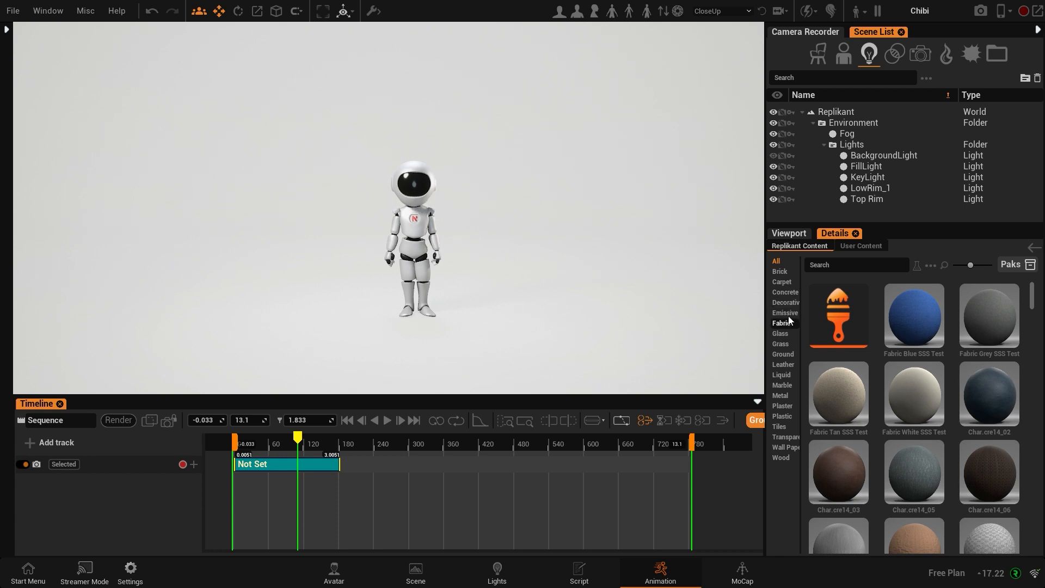
pyautogui.click(926, 319)
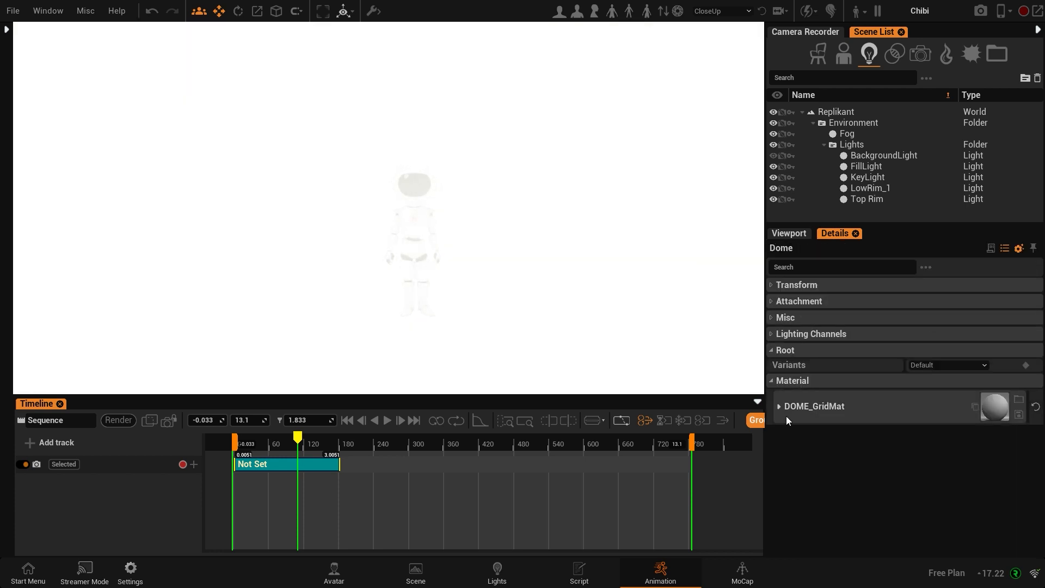
# Expand the Dome's new material and set its emissive intensity to 0.1
pyautogui.click(777, 407)
pyautogui.scroll(-3, 854, 507)
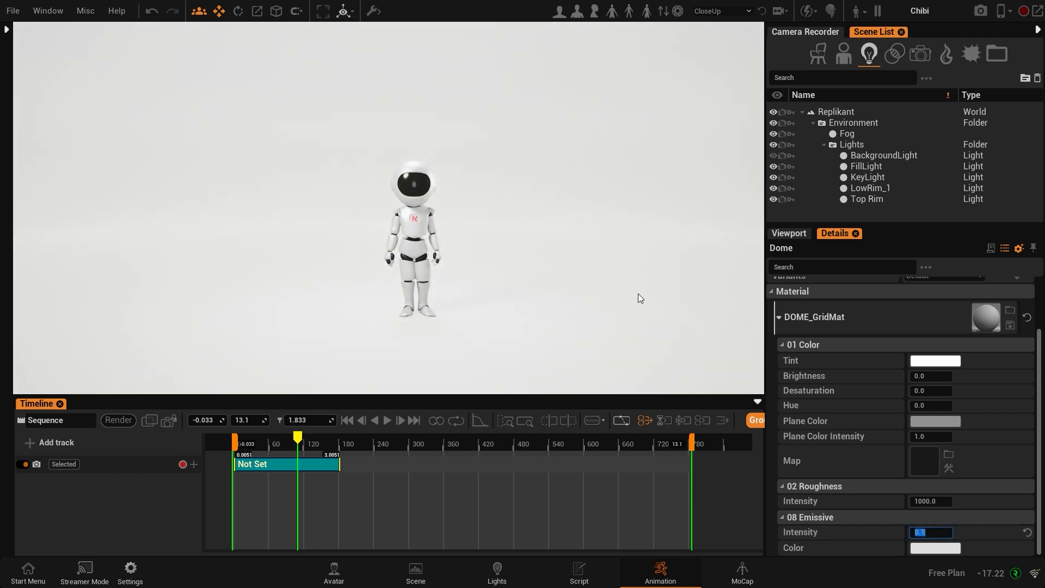
pyautogui.moveTo(639, 299)
pyautogui.keyDown('alt'); pyautogui.mouseDown()
pyautogui.moveTo(501, 299)
pyautogui.moveTo(625, 298)
pyautogui.mouseUp(); pyautogui.keyUp('alt')
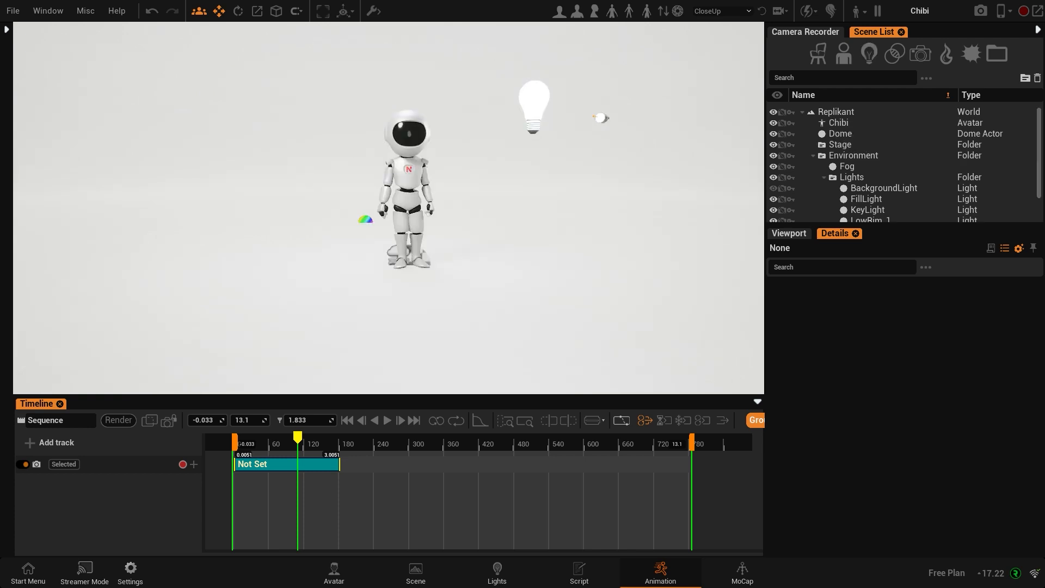
# In the Scene workspace, place a Plane Double Sided mesh on the floor at the avatar's feet
pyautogui.moveTo(353, 158); pyautogui.dragTo(329, 158, button='right')
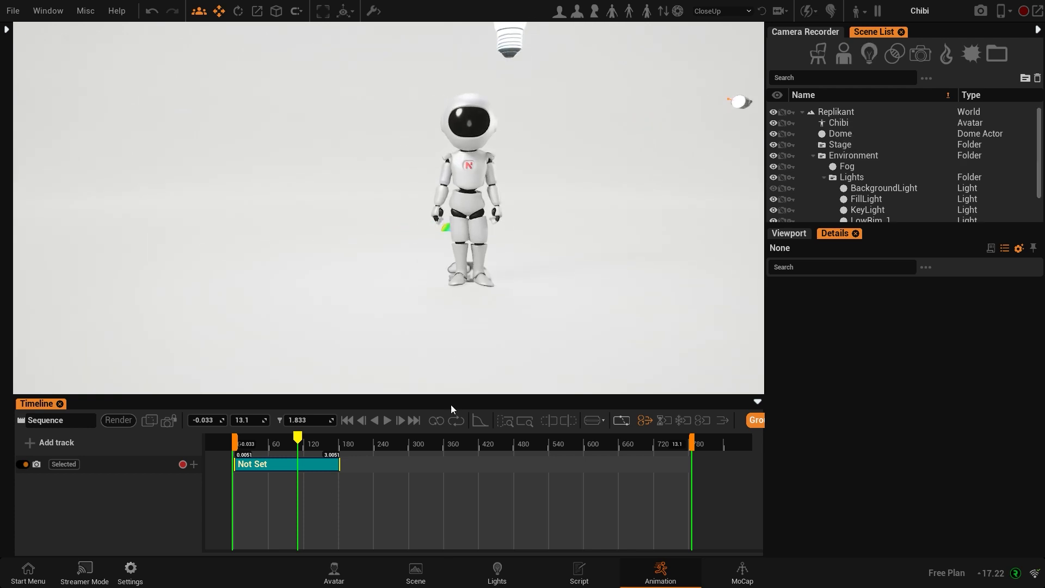
pyautogui.click(414, 572)
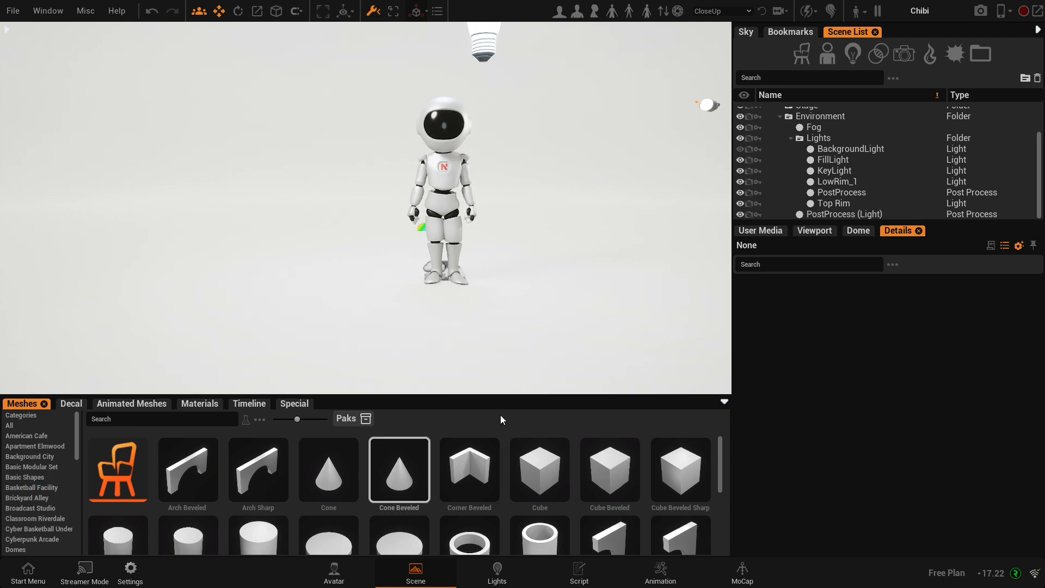
pyautogui.scroll(-2, 397, 488)
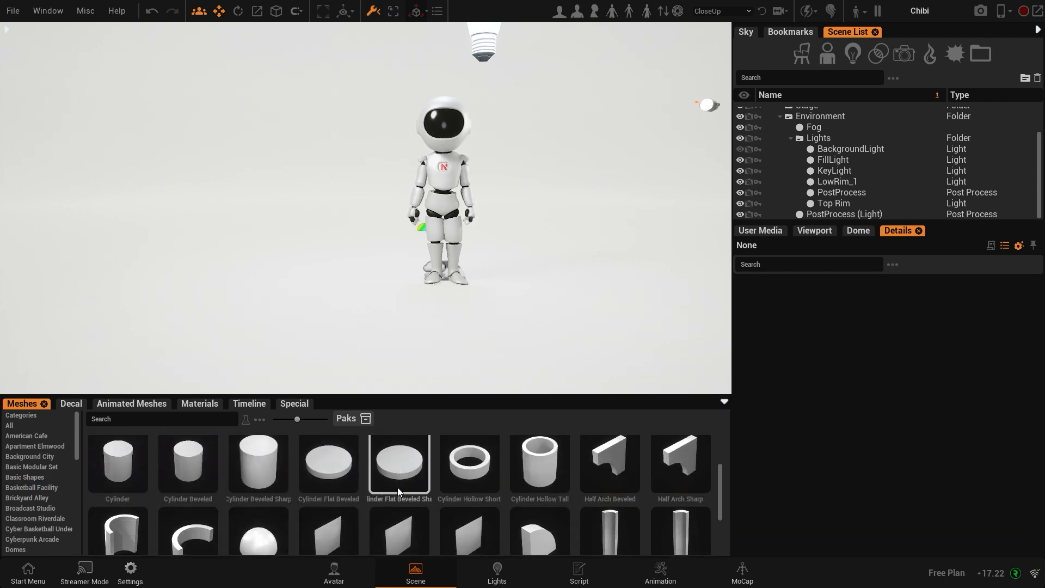
pyautogui.scroll(-2, 397, 487)
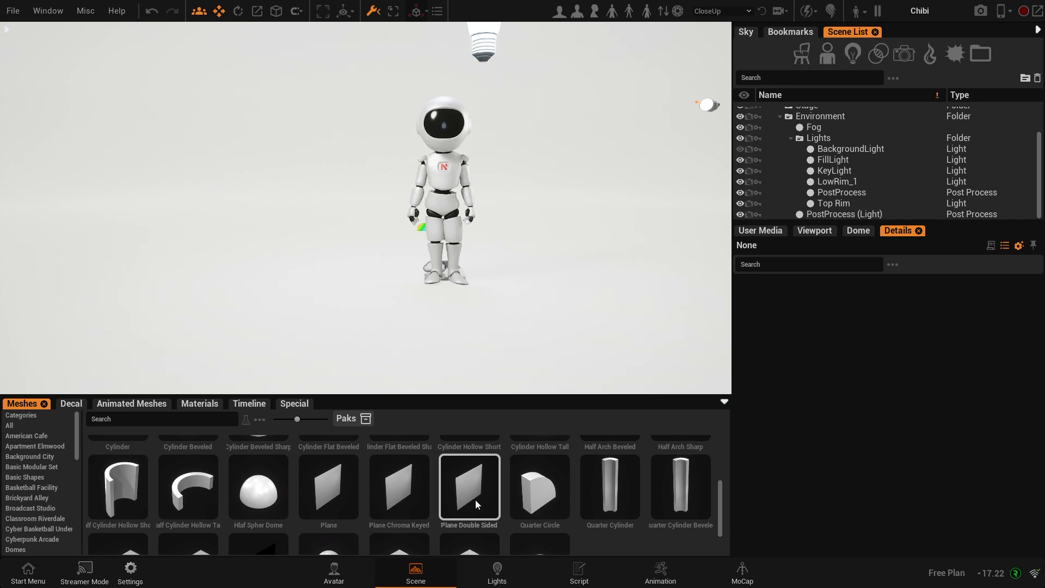
pyautogui.moveTo(466, 505); pyautogui.dragTo(446, 273)
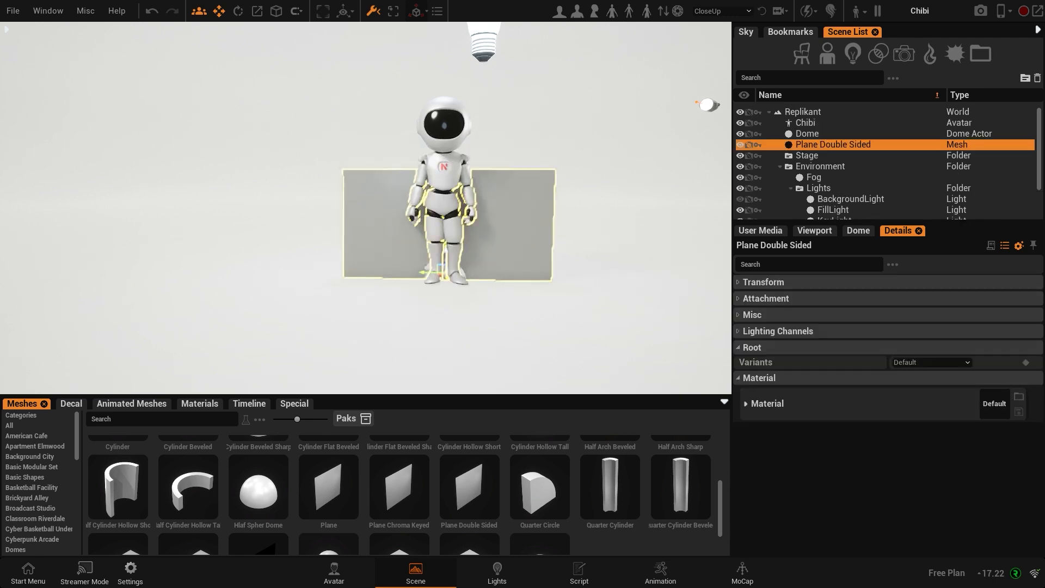
# Scale the double-sided plane up into a large backdrop wall and position it behind the avatar
pyautogui.moveTo(445, 273); pyautogui.dragTo(403, 310, button='right')
pyautogui.moveTo(377, 303); pyautogui.dragTo(425, 299)
pyautogui.moveTo(424, 305); pyautogui.dragTo(430, 317, button='right')
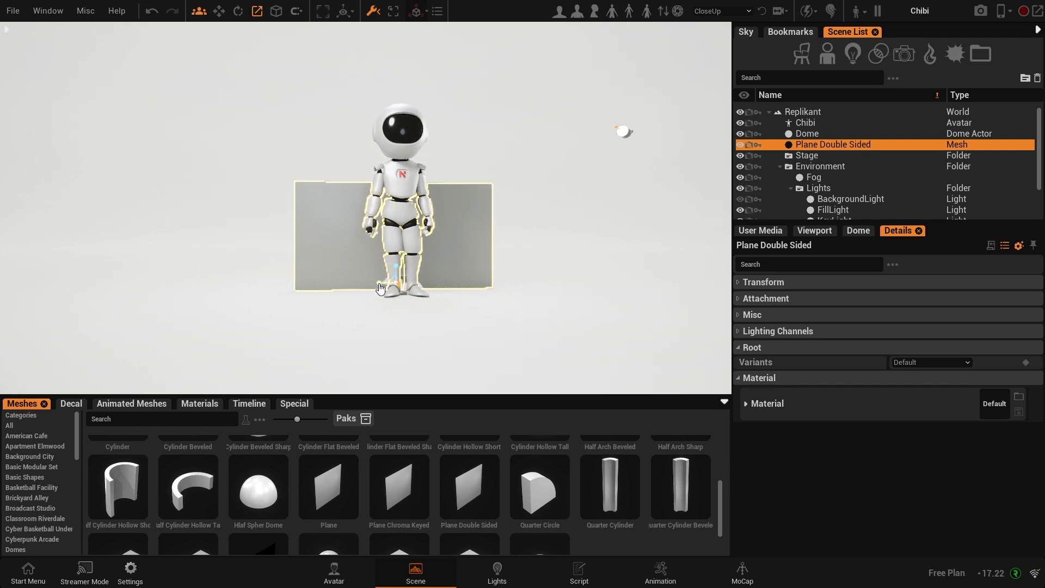
pyautogui.moveTo(380, 288); pyautogui.dragTo(348, 296)
pyautogui.moveTo(397, 266); pyautogui.dragTo(397, 237)
pyautogui.moveTo(448, 258); pyautogui.dragTo(414, 260, button='right')
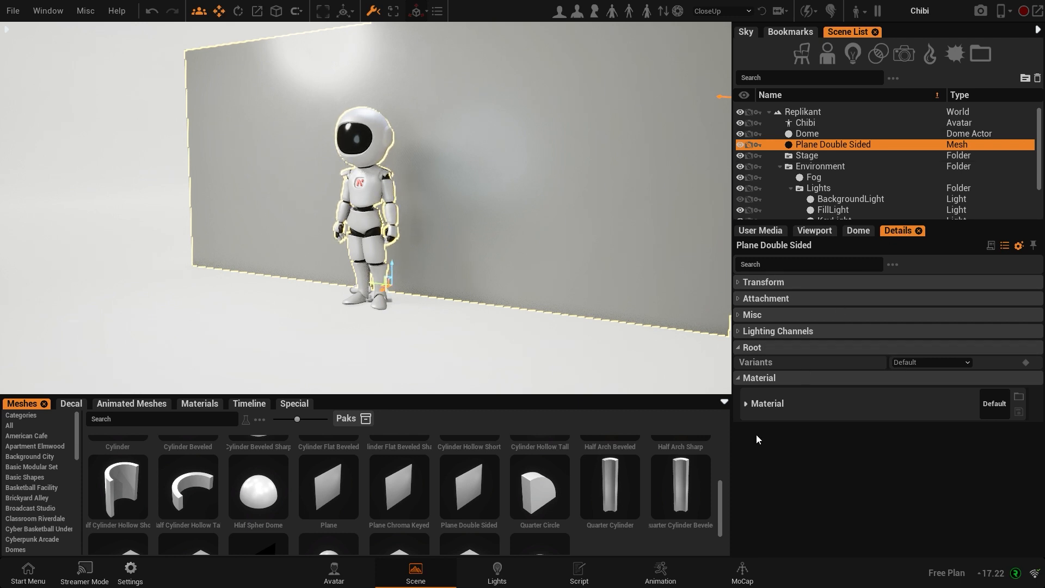
# Expand the plane's material and set its Solid Color to the sRGB hex value 00DE3DFF
pyautogui.click(745, 404)
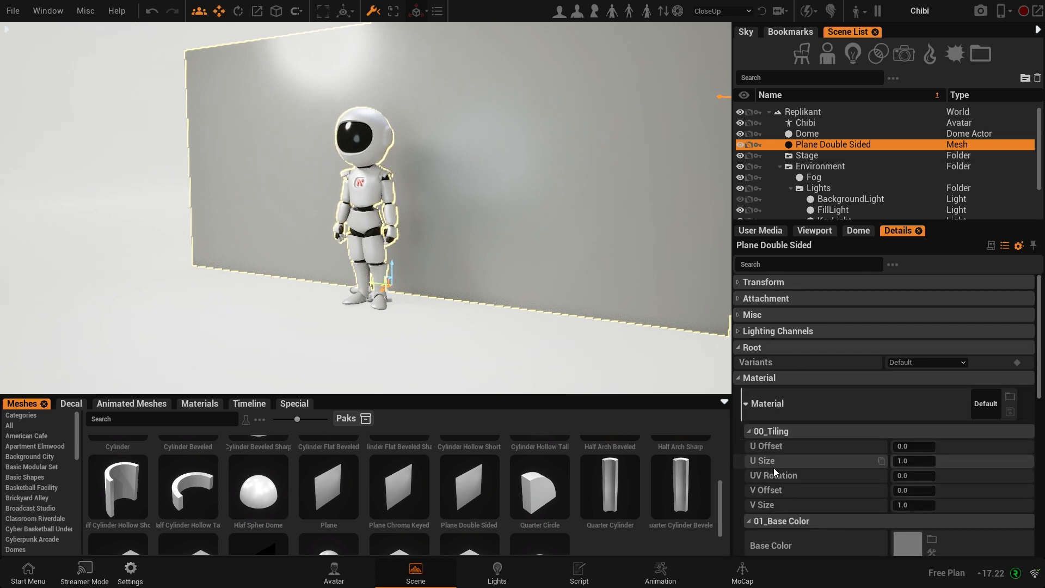
pyautogui.scroll(-1, 773, 468)
pyautogui.scroll(-5, 771, 468)
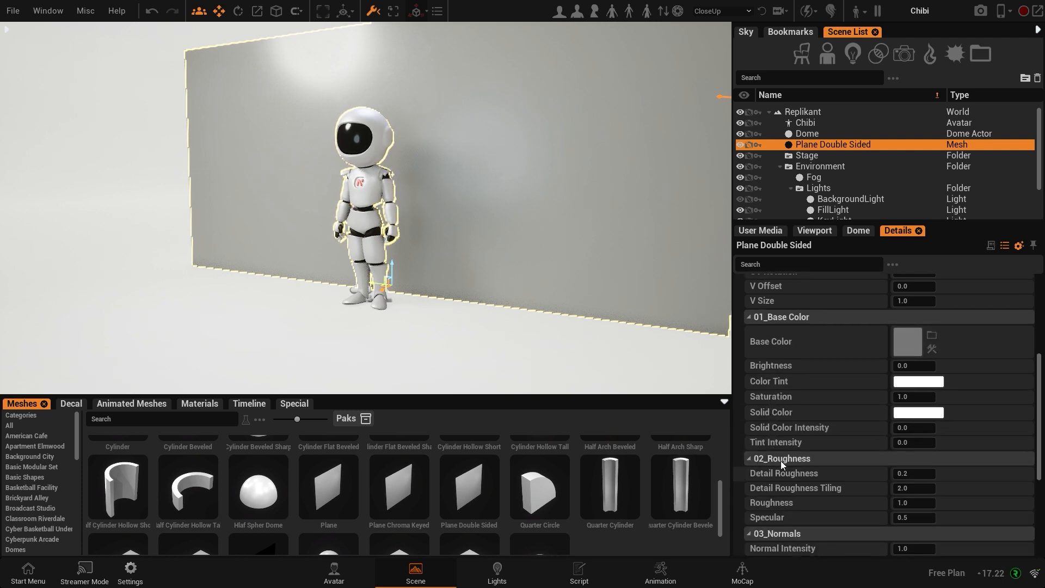
pyautogui.click(931, 413)
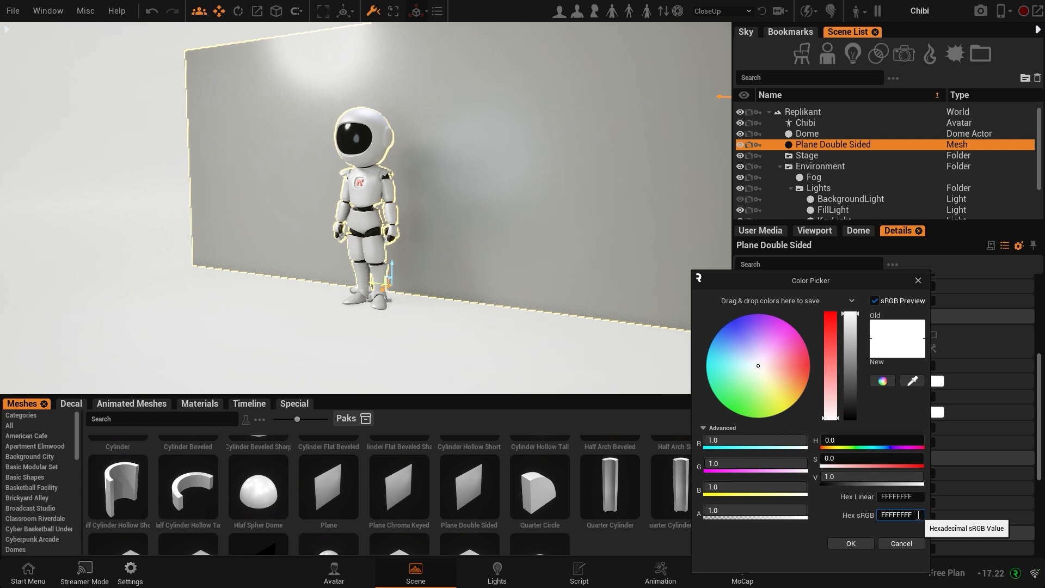
pyautogui.moveTo(921, 515); pyautogui.dragTo(858, 516)
pyautogui.write('00DE3DFF')
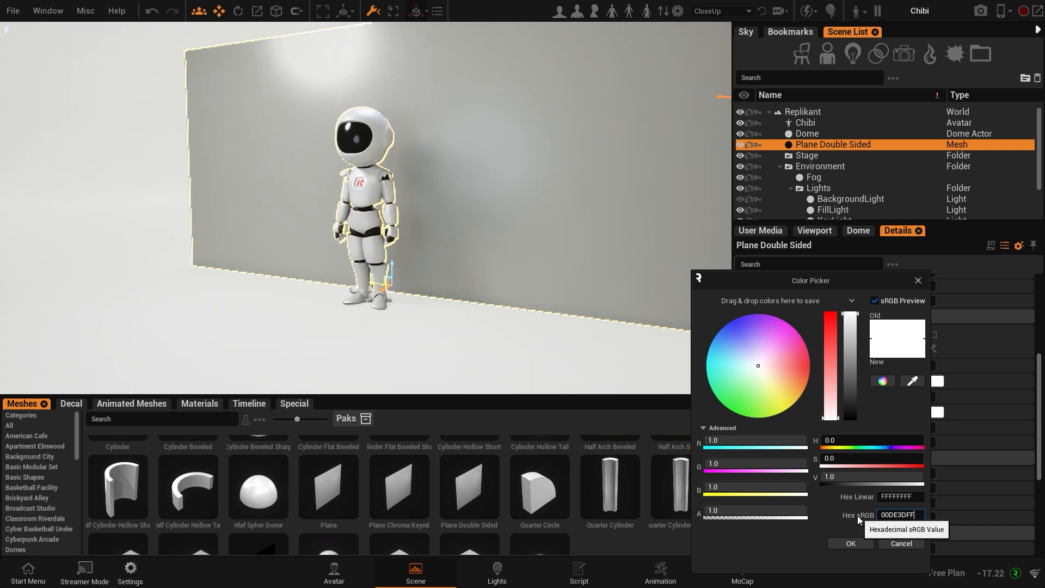
pyautogui.click(849, 543)
# Set the plane material's Solid Color Intensity to 1.0 and its Specular to 0.0
pyautogui.moveTo(338, 218); pyautogui.dragTo(468, 217, button='right')
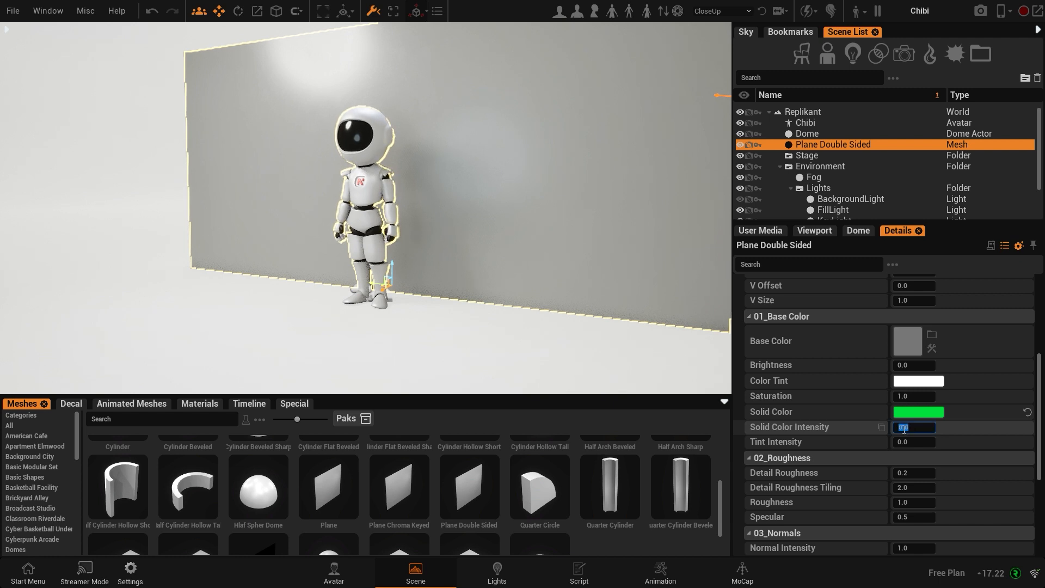
pyautogui.press('Return')
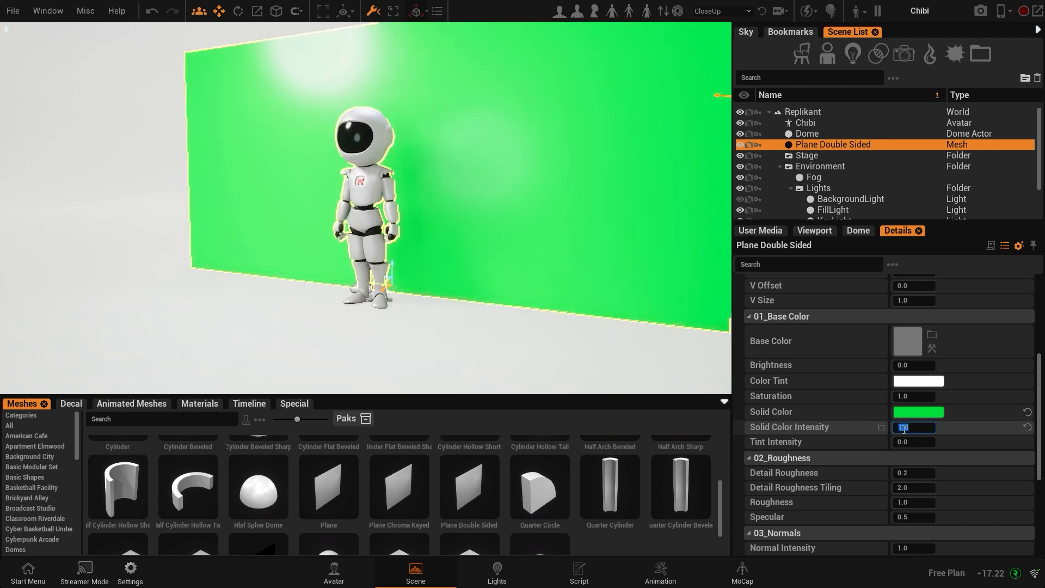
pyautogui.moveTo(501, 322); pyautogui.dragTo(463, 318, button='right')
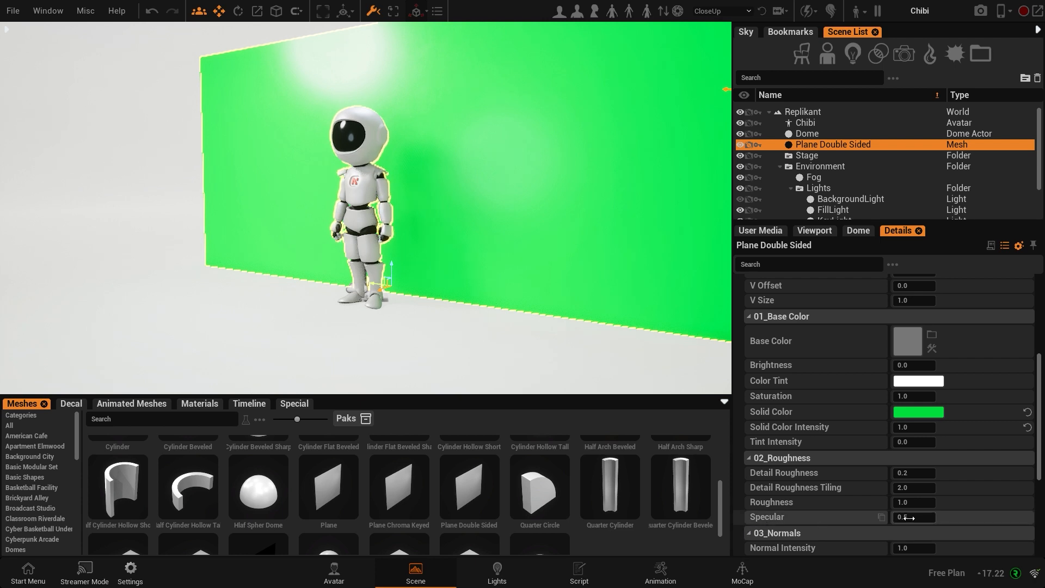
pyautogui.press('Return')
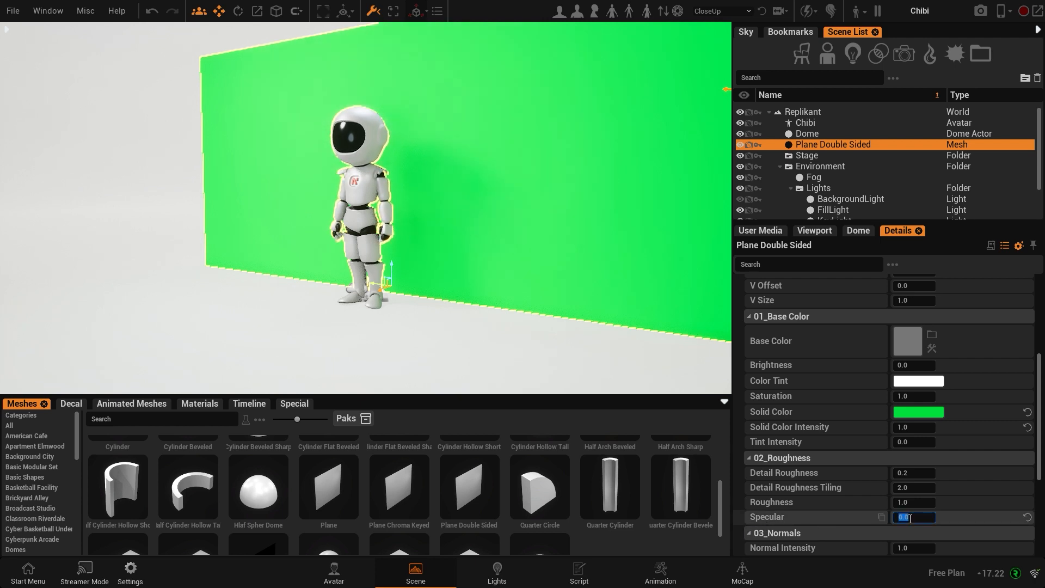
# Turn off lighting Channel 0 for the double-sided plane and check the backdrop from both sides
pyautogui.moveTo(313, 339); pyautogui.dragTo(200, 108, button='right')
pyautogui.moveTo(169, 183); pyautogui.dragTo(73, 111, button='right')
pyautogui.moveTo(147, 218)
pyautogui.mouseDown(button='right')
pyautogui.moveTo(386, 217)
pyautogui.moveTo(145, 215)
pyautogui.mouseUp(button='right')
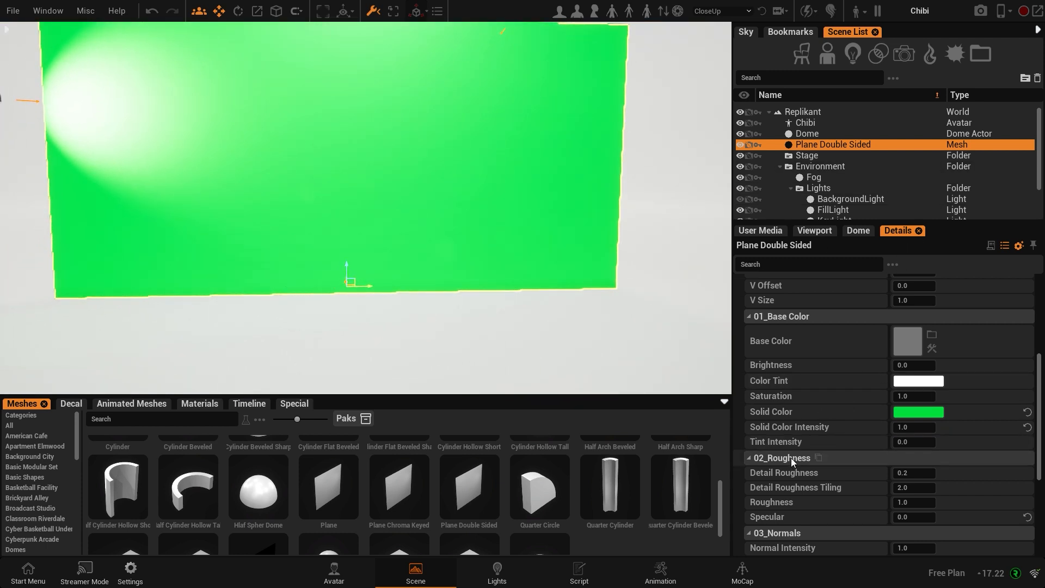
pyautogui.scroll(7, 801, 370)
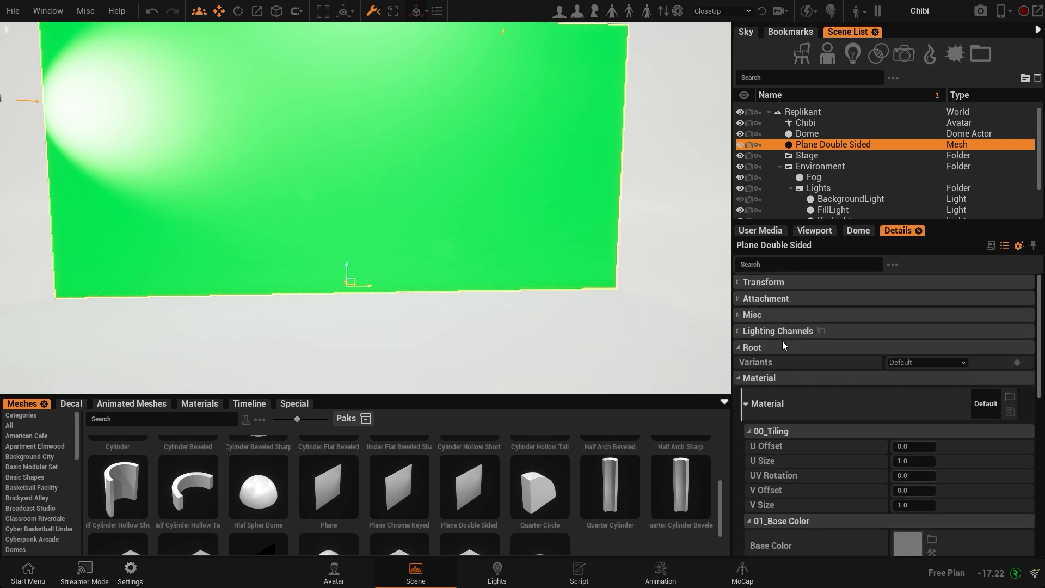
pyautogui.click(739, 332)
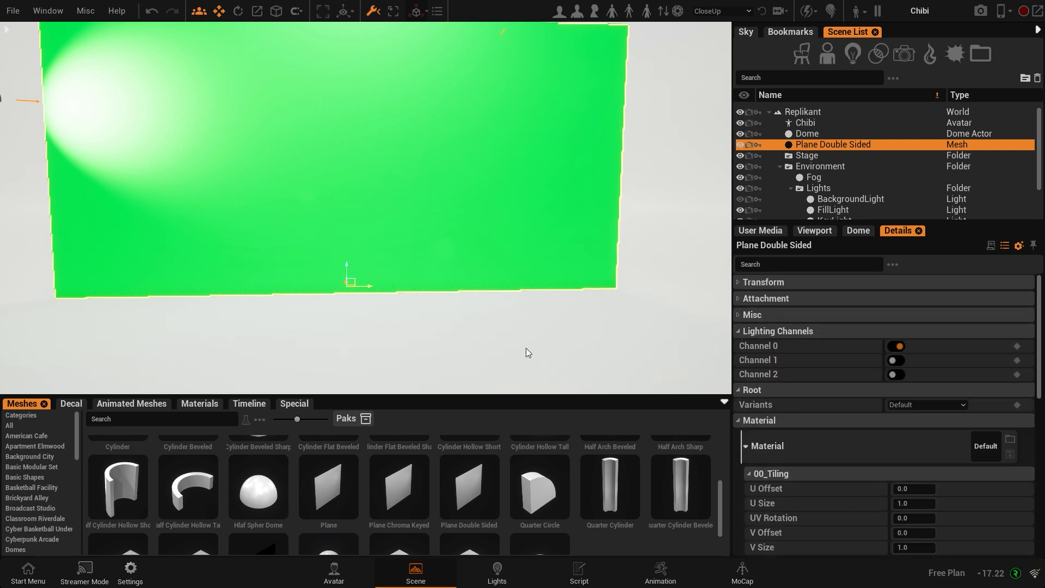
pyautogui.click(898, 347)
pyautogui.moveTo(474, 296); pyautogui.dragTo(726, 291)
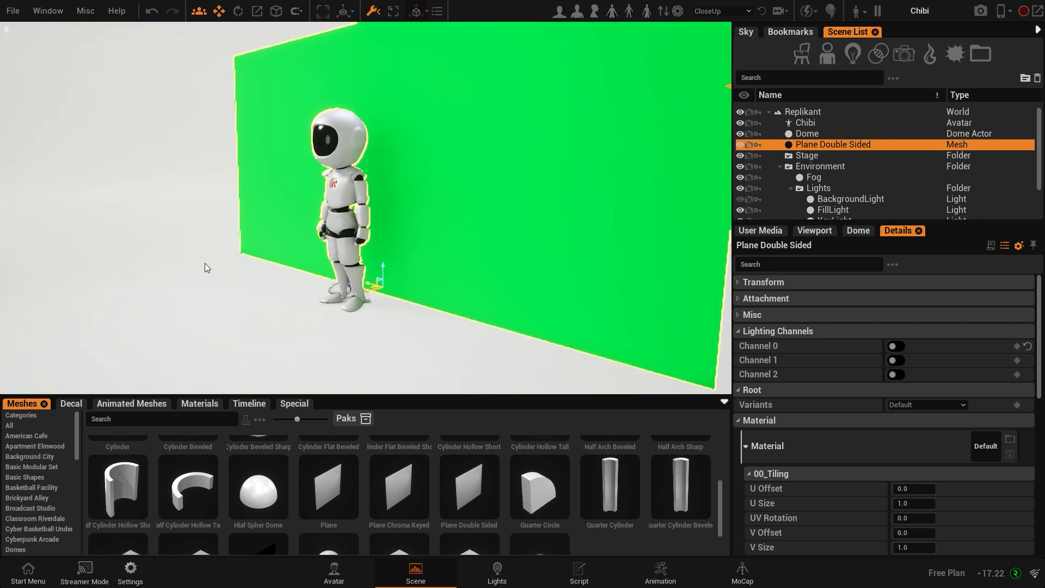
pyautogui.moveTo(256, 270); pyautogui.dragTo(381, 271)
pyautogui.scroll(-4, 359, 271)
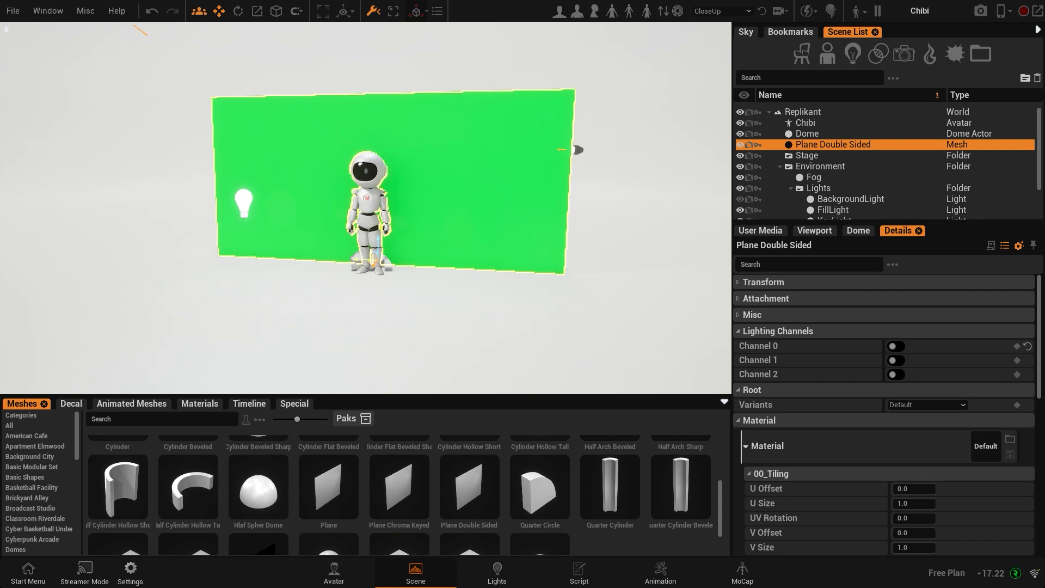
pyautogui.moveTo(506, 306); pyautogui.dragTo(437, 306)
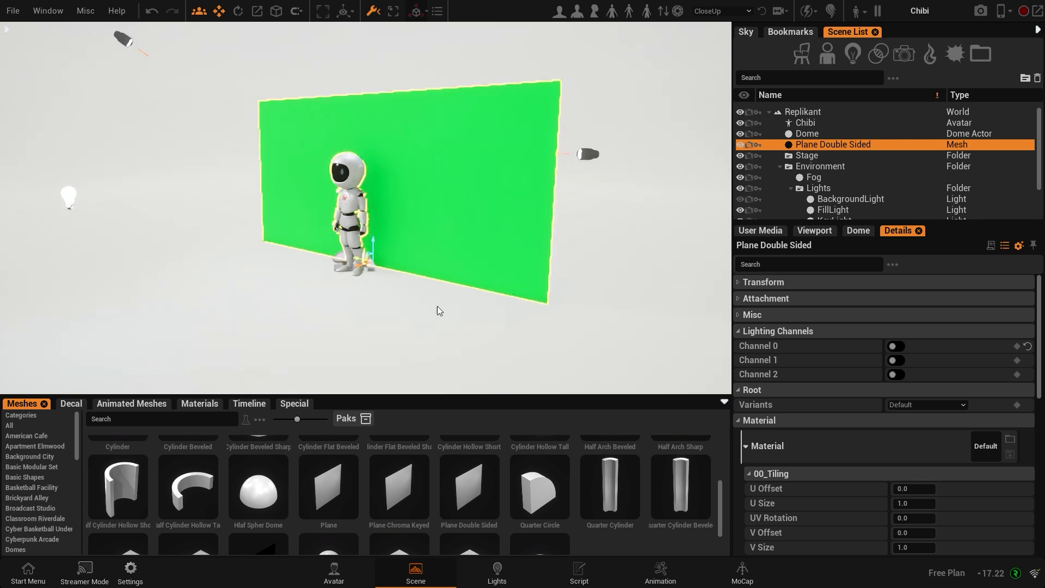
pyautogui.moveTo(358, 270); pyautogui.dragTo(383, 262)
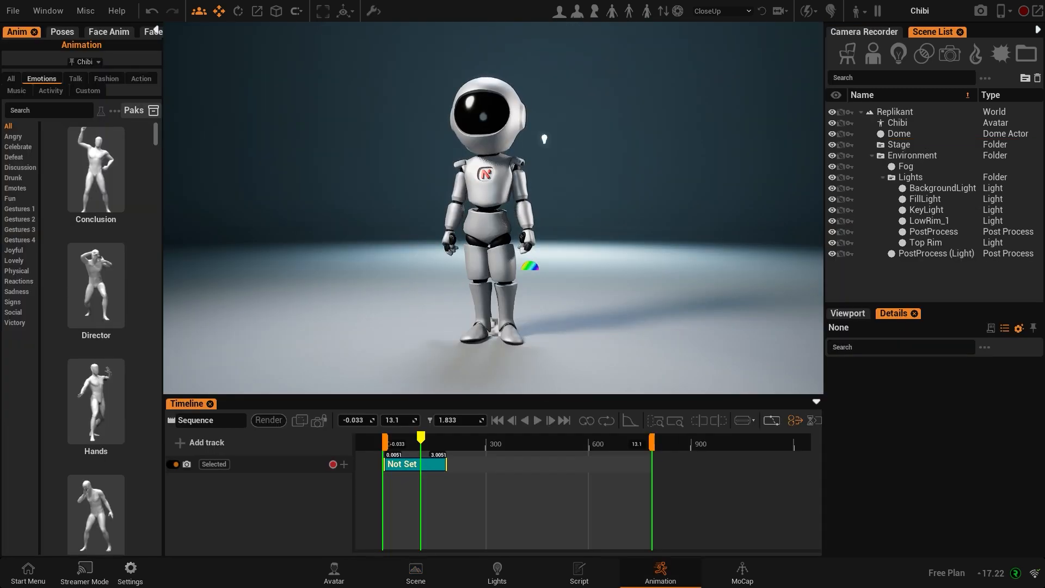
# In the Animation workspace, select the Dome, open its edit window and set the Background Type to Plate
pyautogui.moveTo(492, 217); pyautogui.dragTo(545, 218)
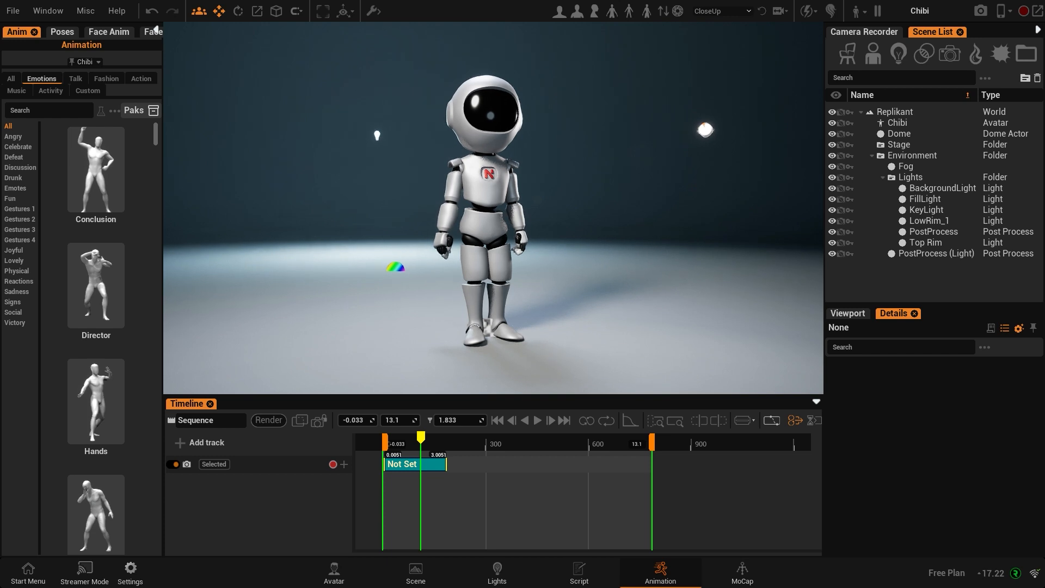
pyautogui.moveTo(822, 275); pyautogui.dragTo(672, 281)
pyautogui.click(759, 135)
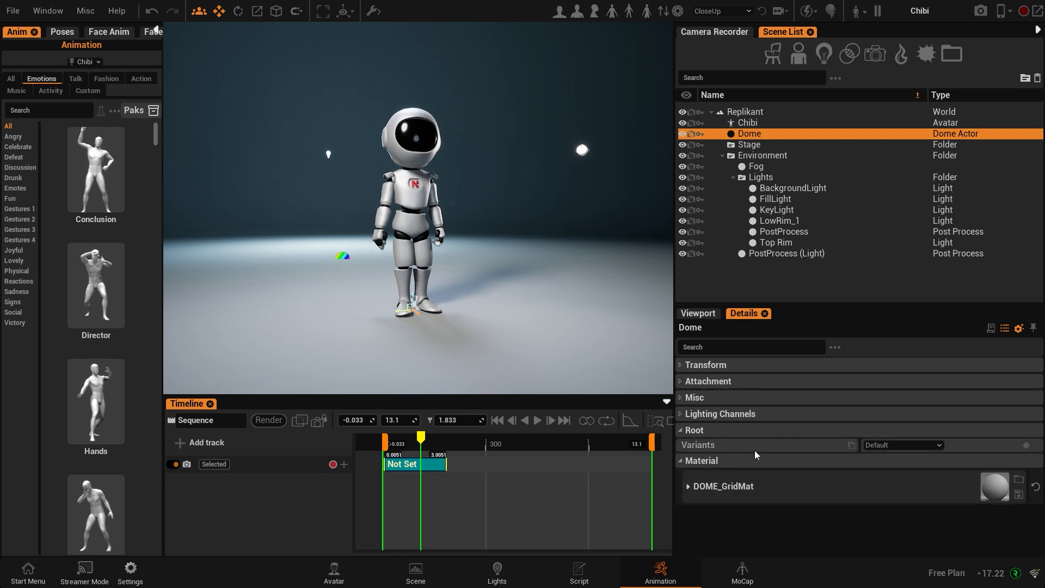
pyautogui.click(48, 11)
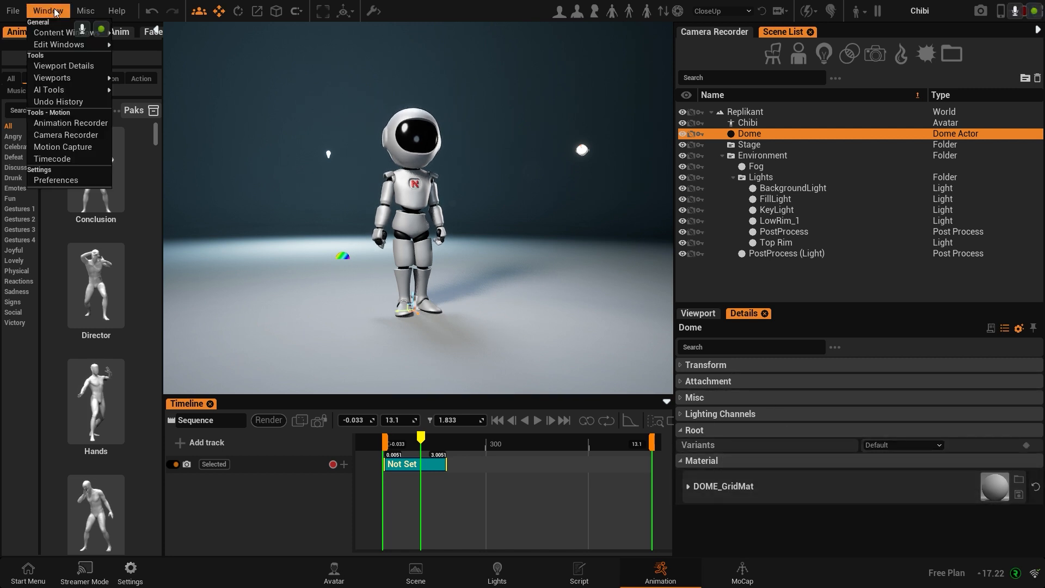
pyautogui.moveTo(57, 44)
pyautogui.click(141, 93)
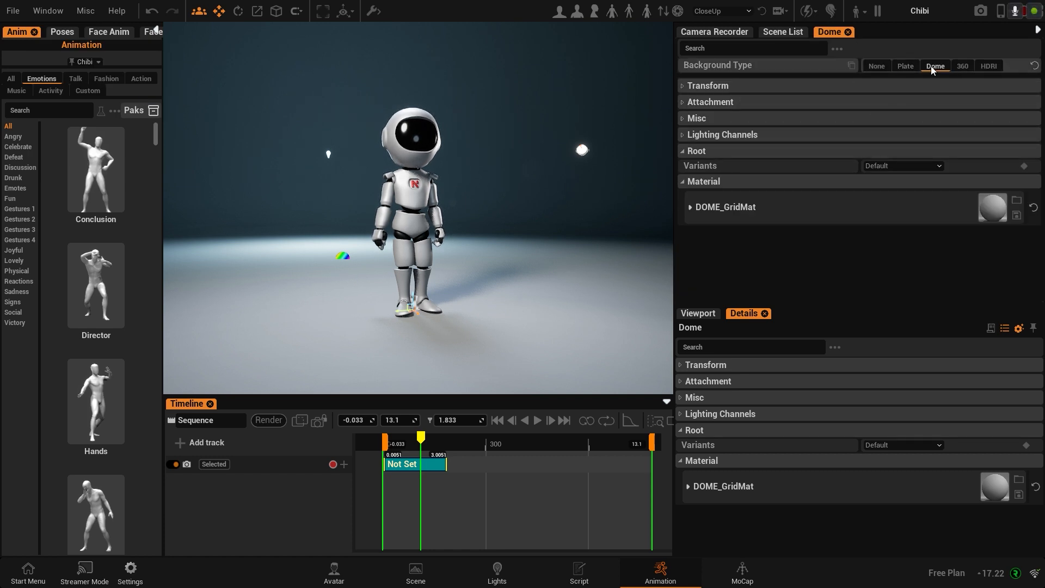
pyautogui.click(906, 67)
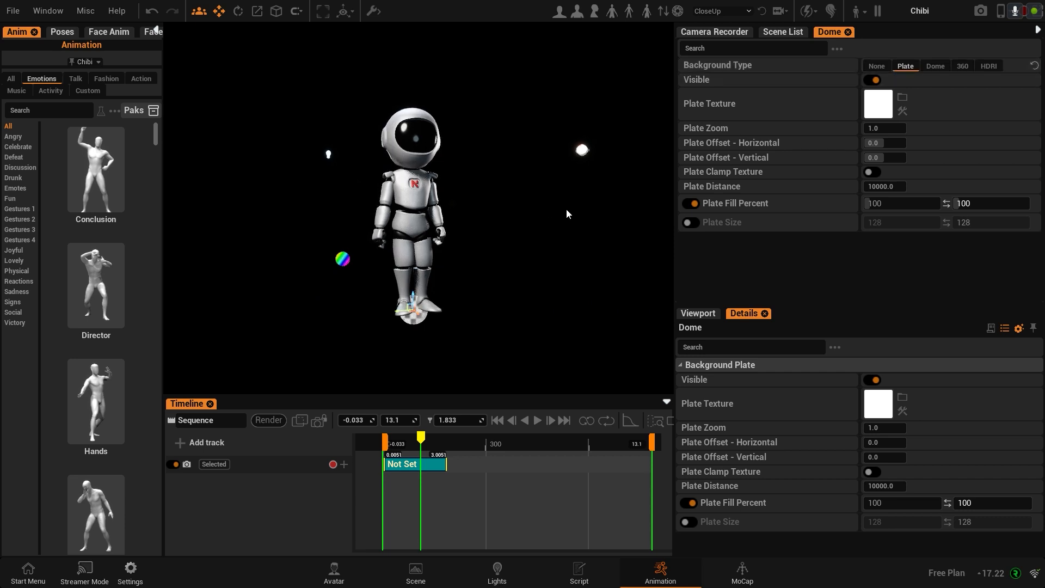
# Try the green screen JPEG from the user content as the plate texture and view the Media folder that stores it
pyautogui.moveTo(419, 217); pyautogui.dragTo(468, 218, button='middle')
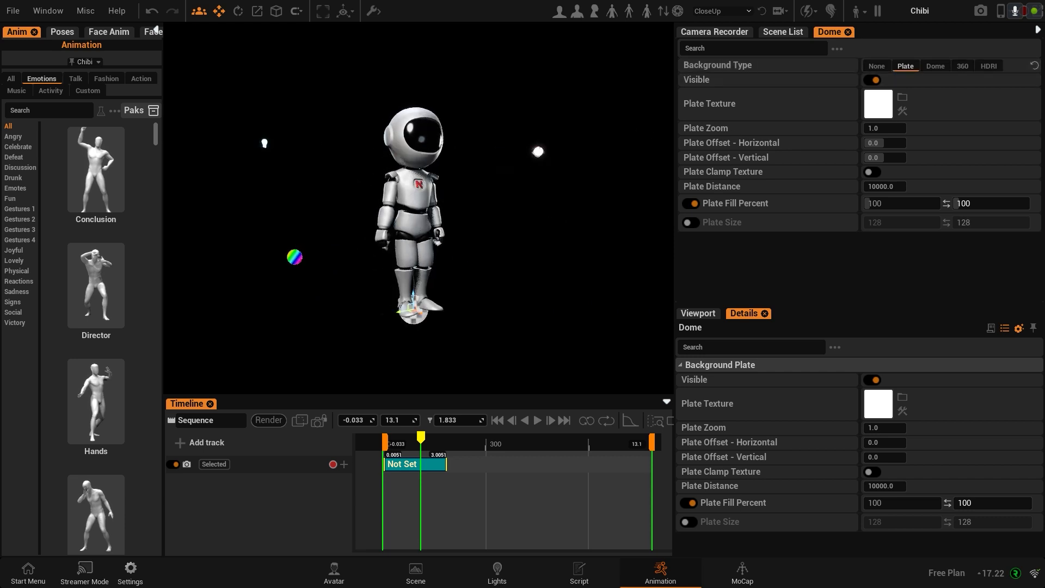
pyautogui.moveTo(495, 280); pyautogui.dragTo(424, 280, button='middle')
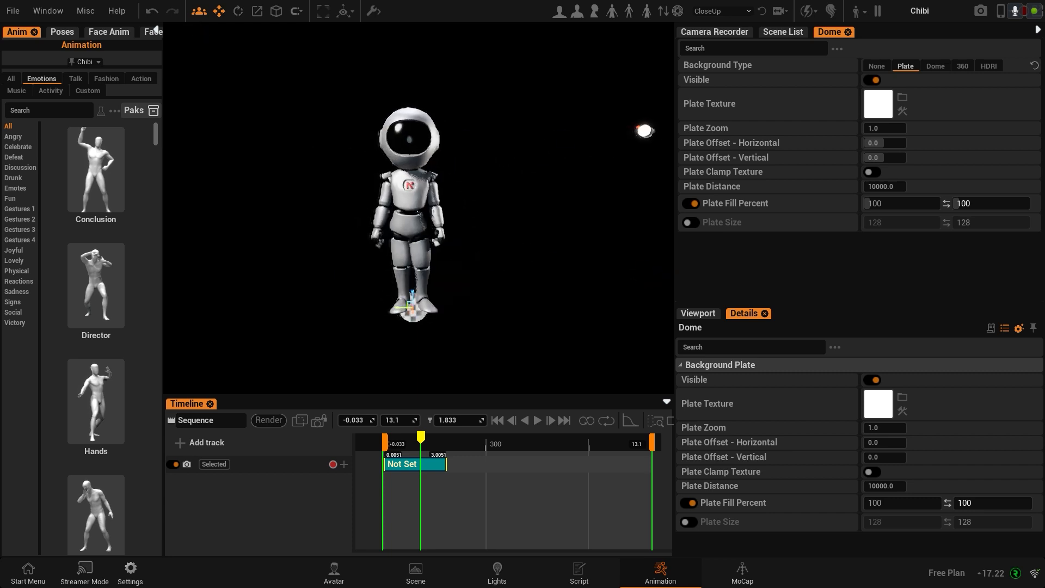
pyautogui.click(902, 98)
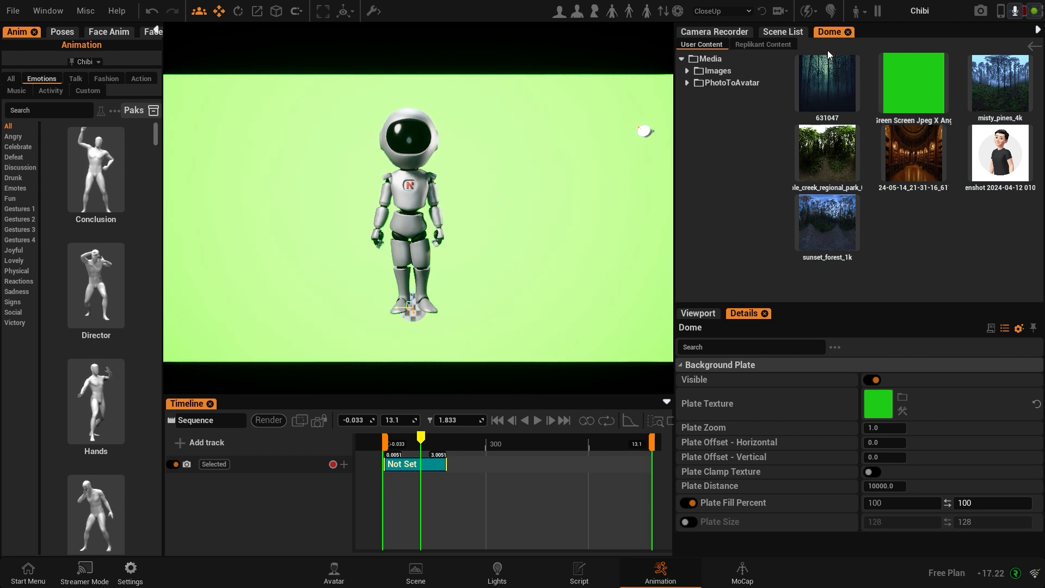
pyautogui.click(766, 59)
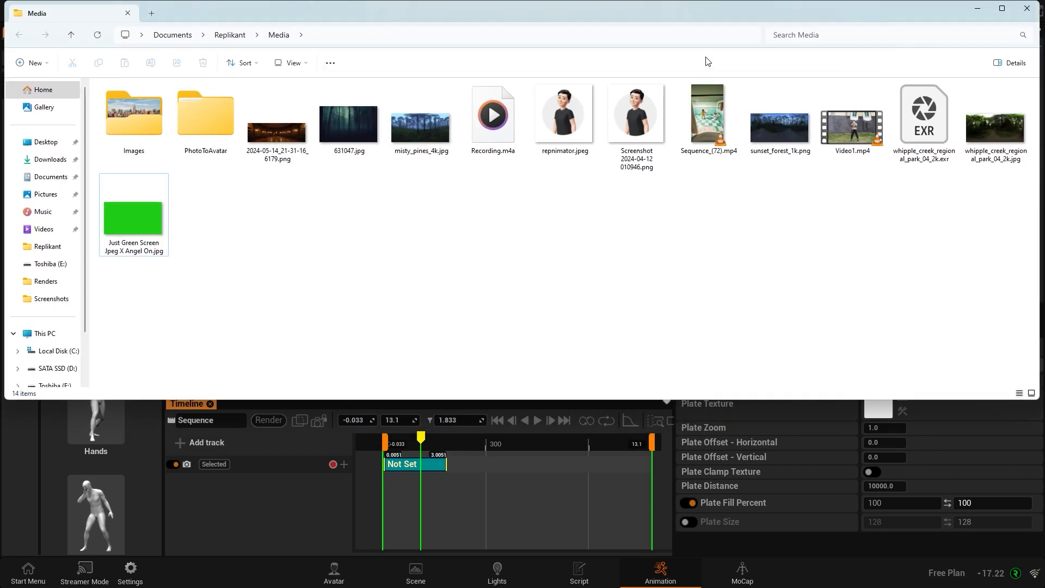
pyautogui.click(1031, 15)
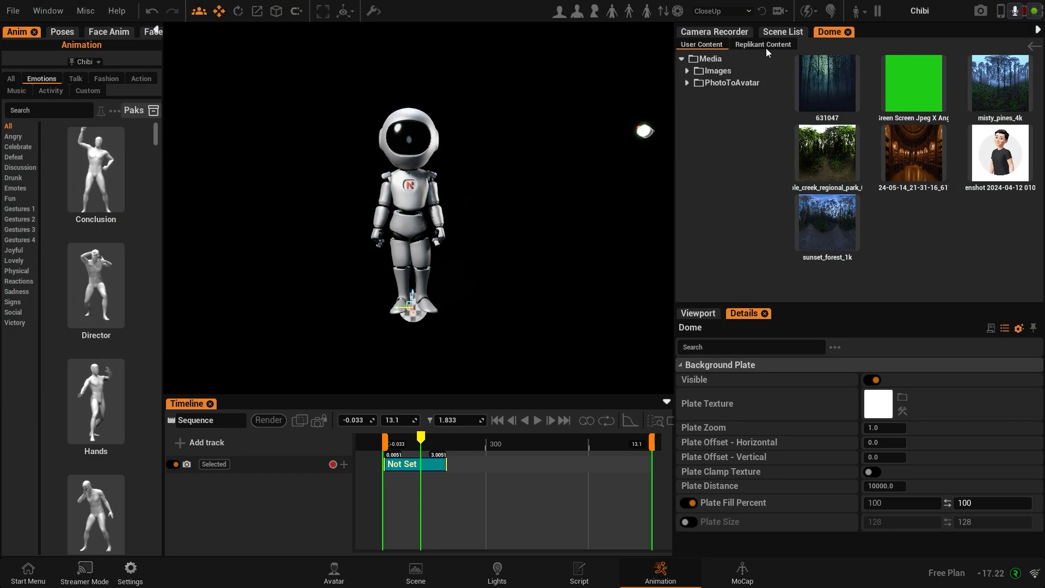
# Assign the green texture from Replikant's default textures as the Plate Texture and enable Plate Clamp Texture
pyautogui.click(764, 45)
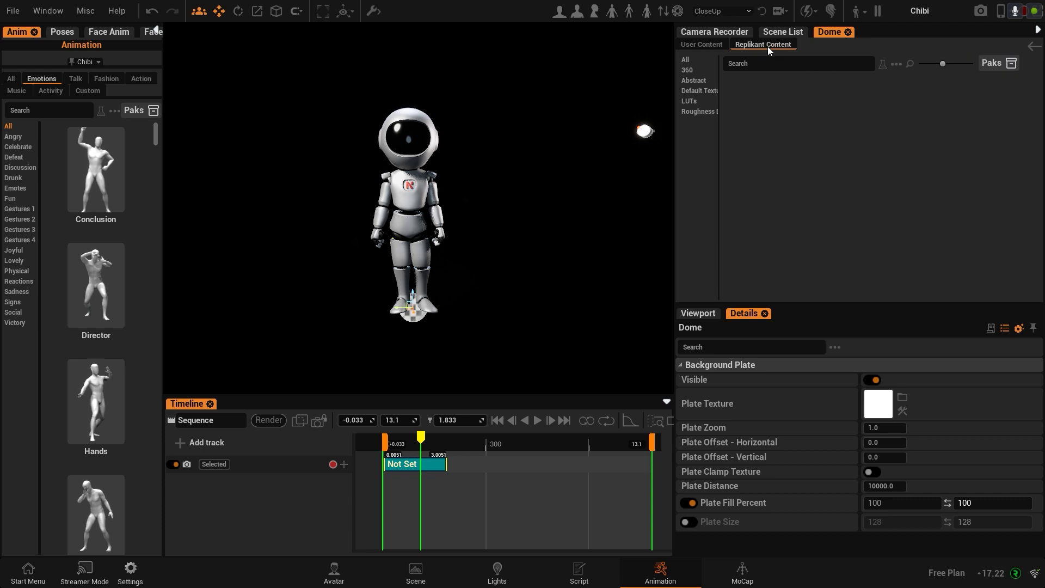
pyautogui.click(702, 91)
pyautogui.click(753, 208)
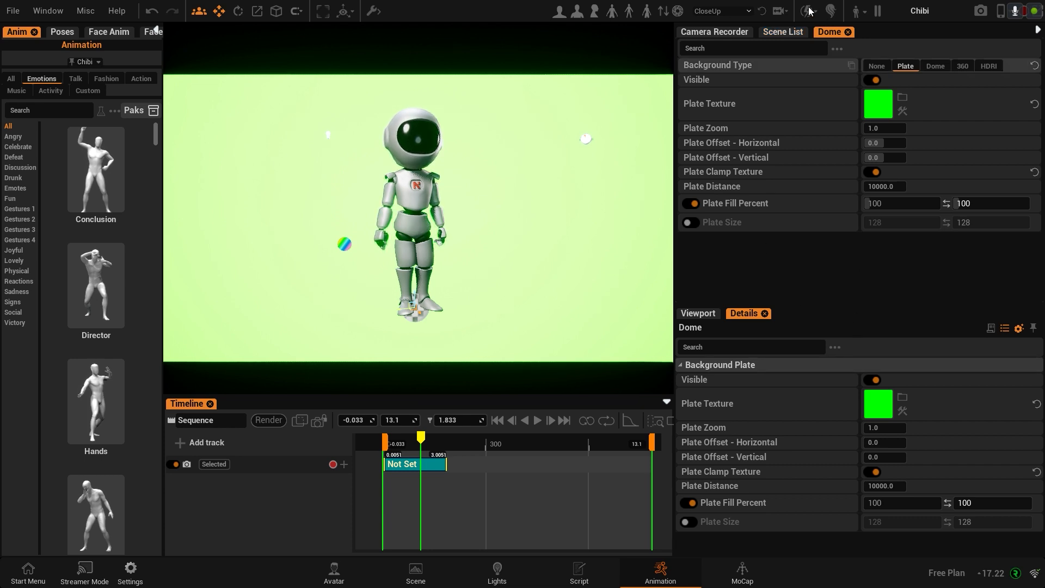
# Hide both post process items in the scene list, PostProcess (Light) and the PostProcess inside the Lights folder
pyautogui.click(785, 31)
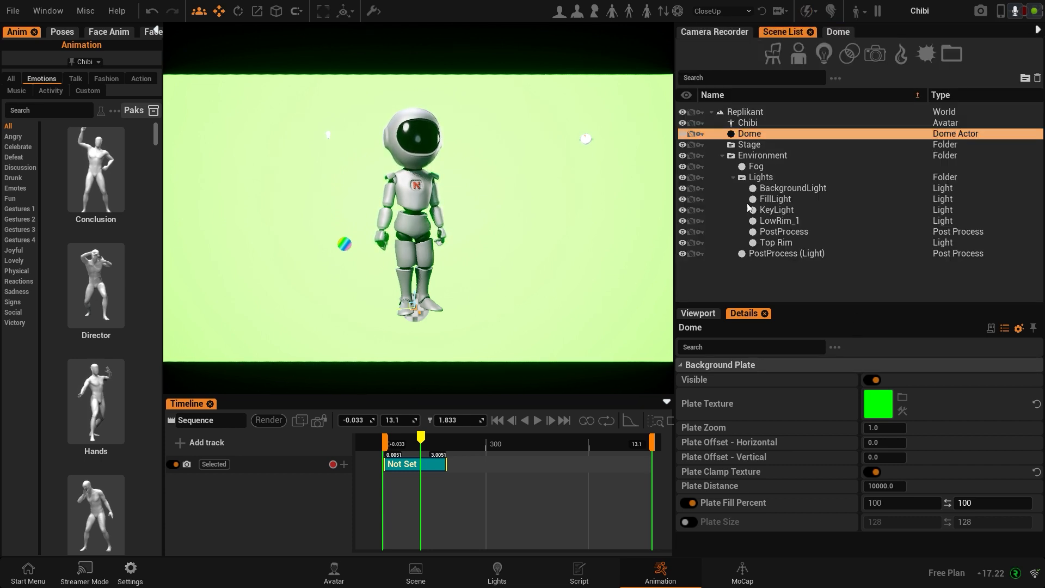
pyautogui.click(741, 181)
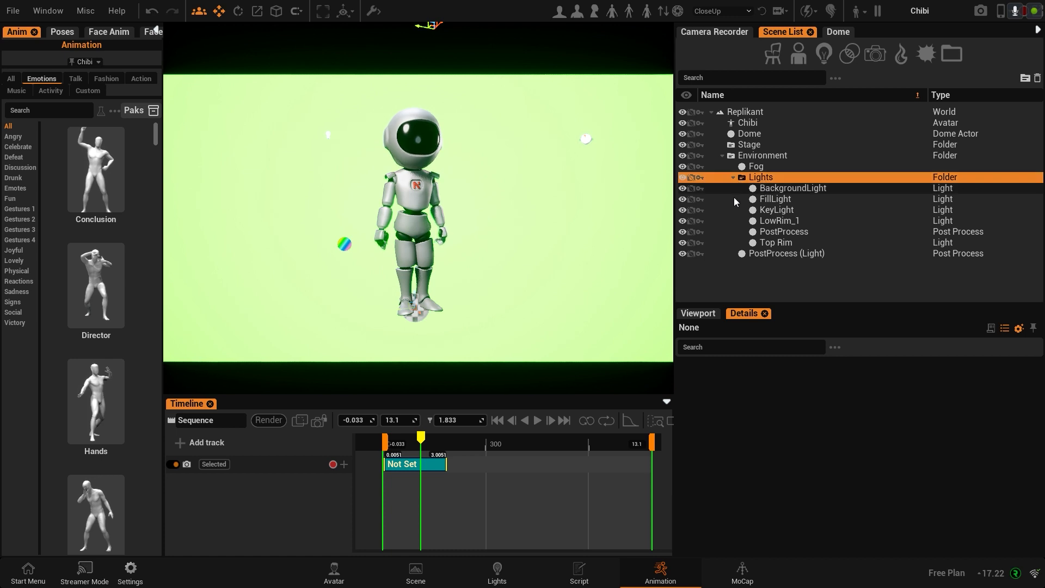
pyautogui.click(792, 233)
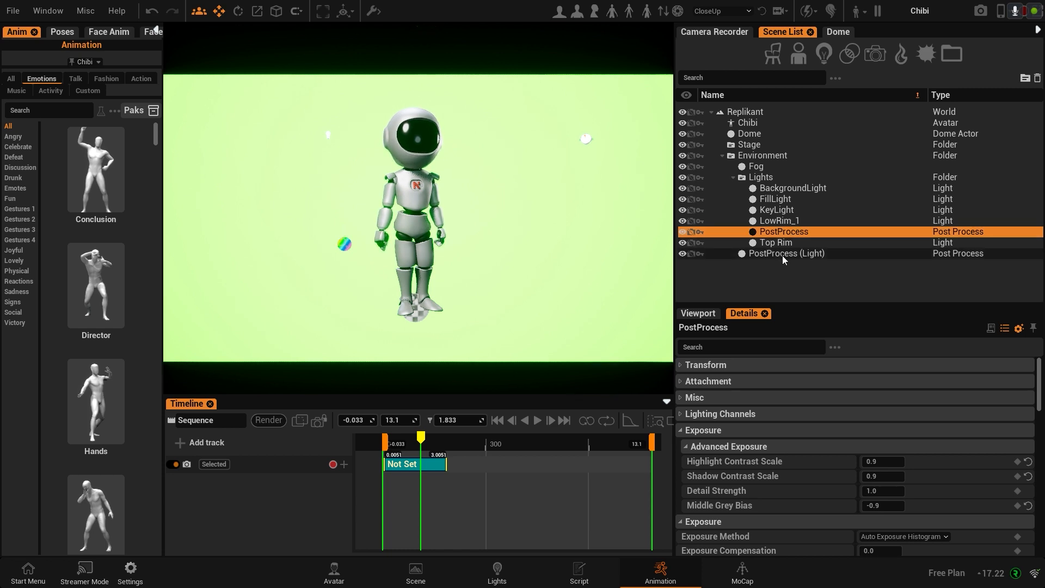
pyautogui.click(782, 254)
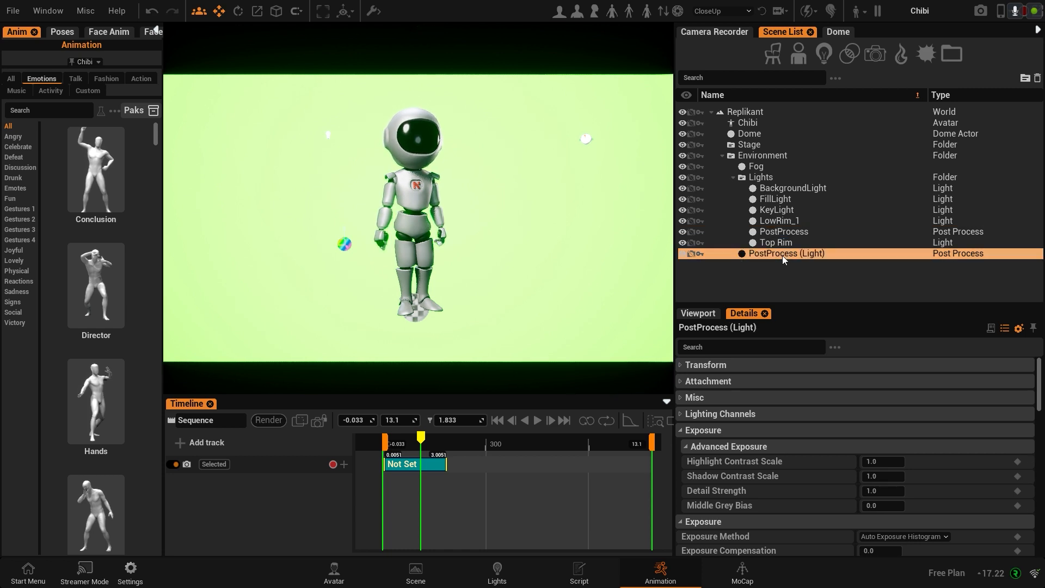
pyautogui.click(683, 254)
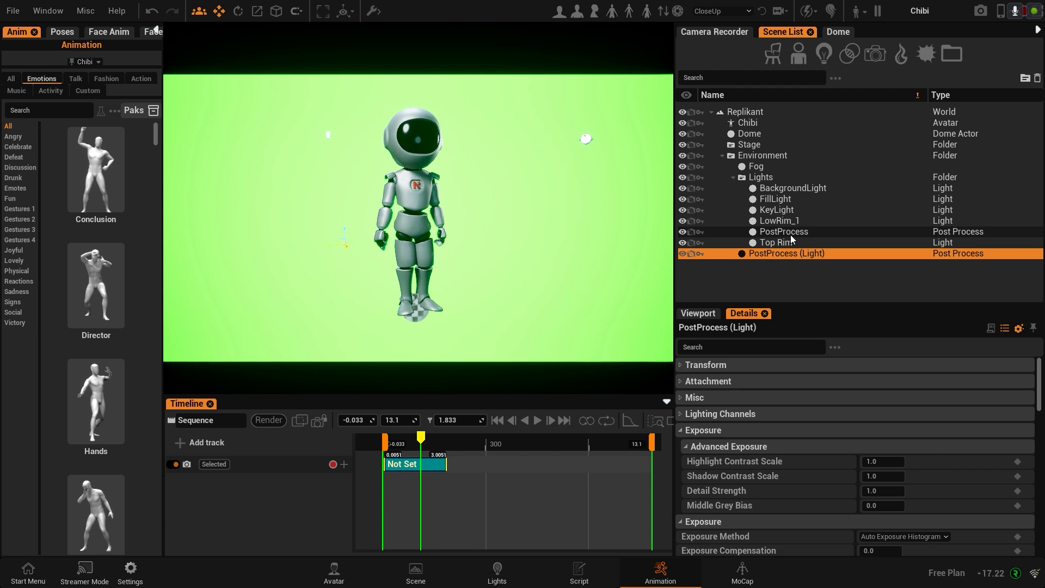
pyautogui.click(776, 234)
pyautogui.click(683, 233)
pyautogui.moveTo(528, 226); pyautogui.dragTo(551, 224, button='right')
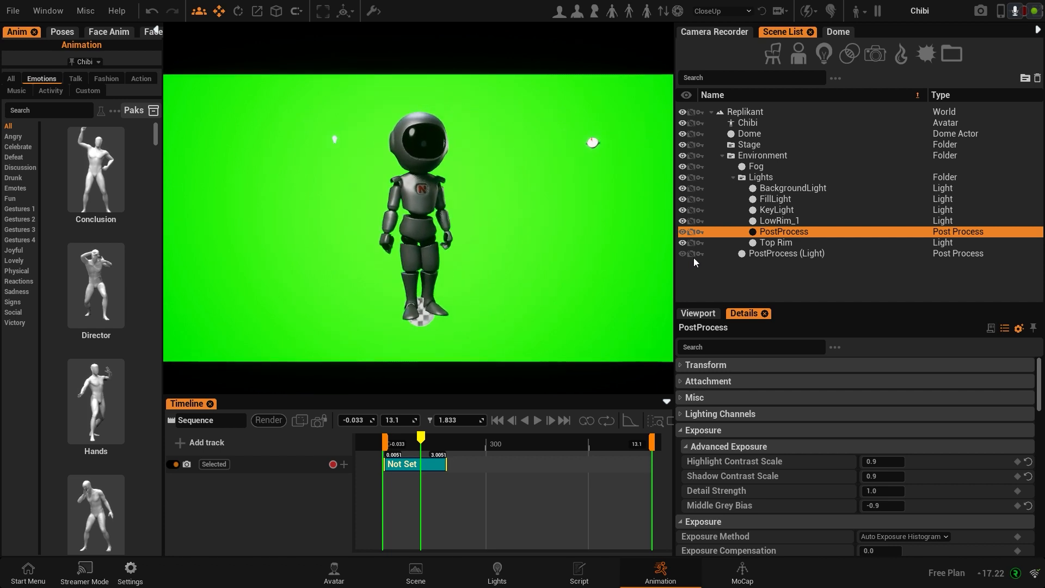
# Compare the scene with PostProcess hidden and shown, make PostProcess (Light) visible and set its Highlight Contrast Scale to 0.2
pyautogui.click(683, 231)
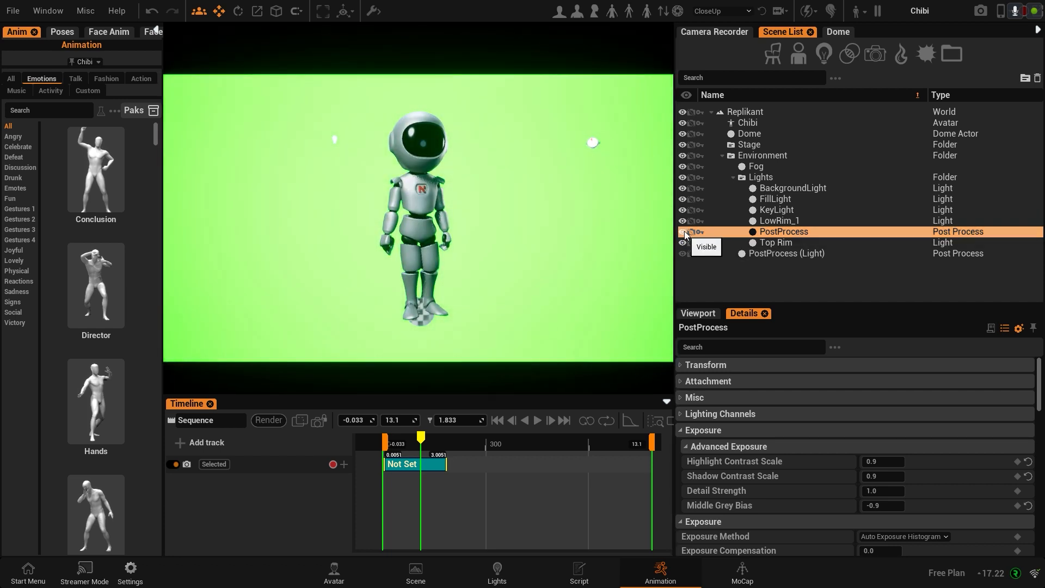
pyautogui.click(684, 231)
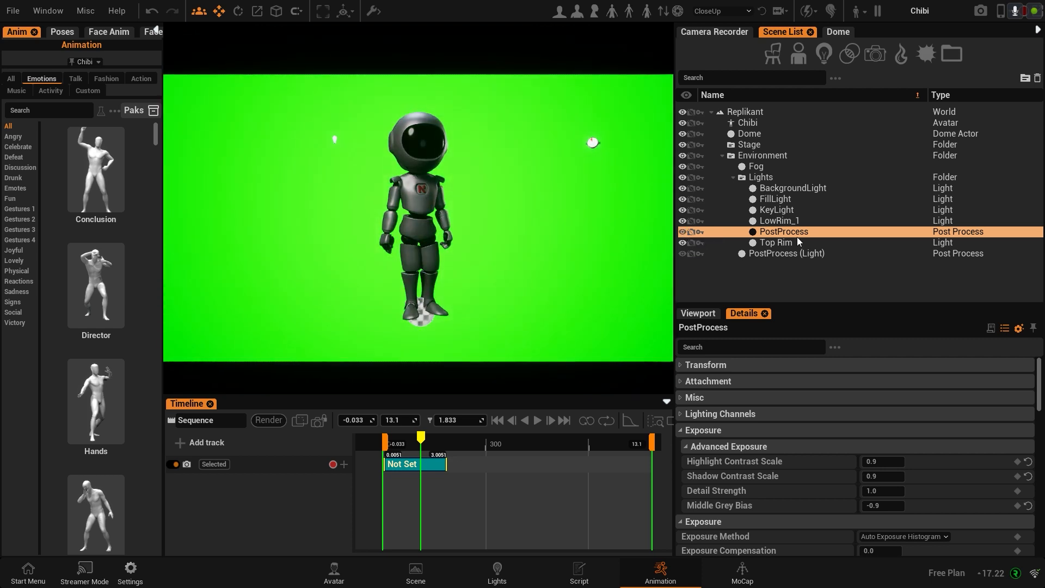
pyautogui.click(774, 254)
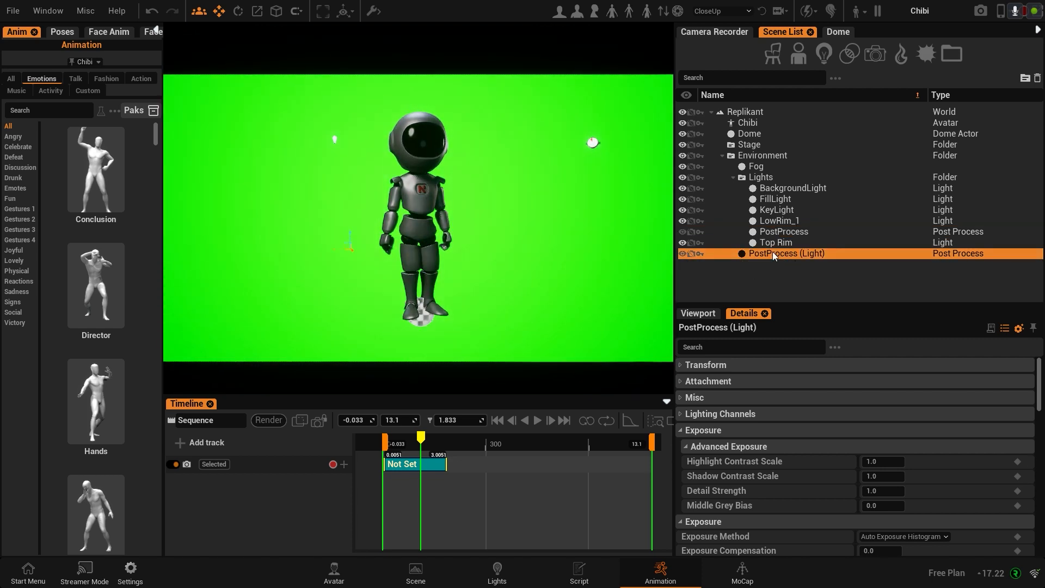
pyautogui.click(682, 254)
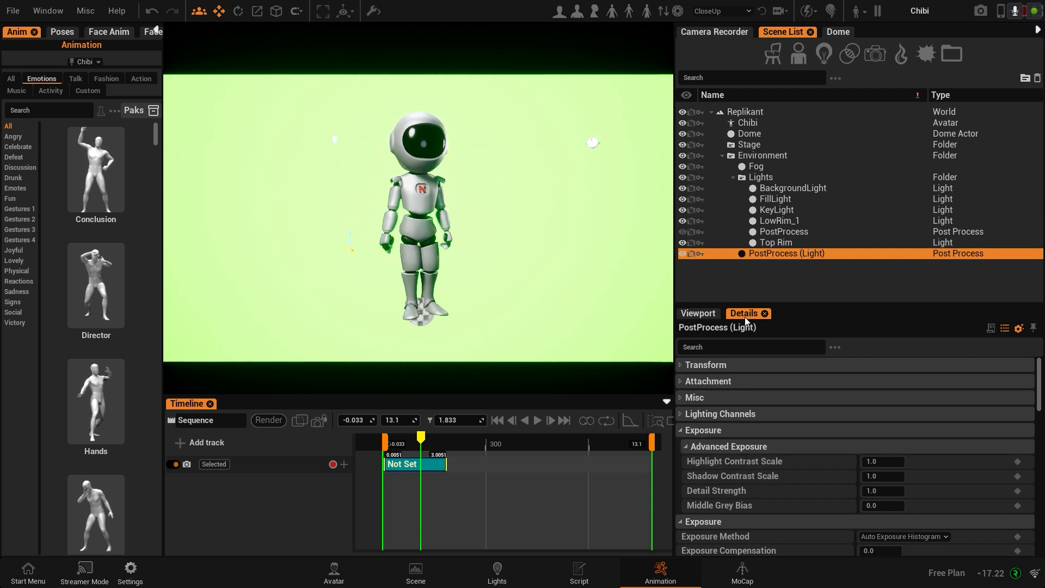
pyautogui.moveTo(872, 460); pyautogui.dragTo(816, 461)
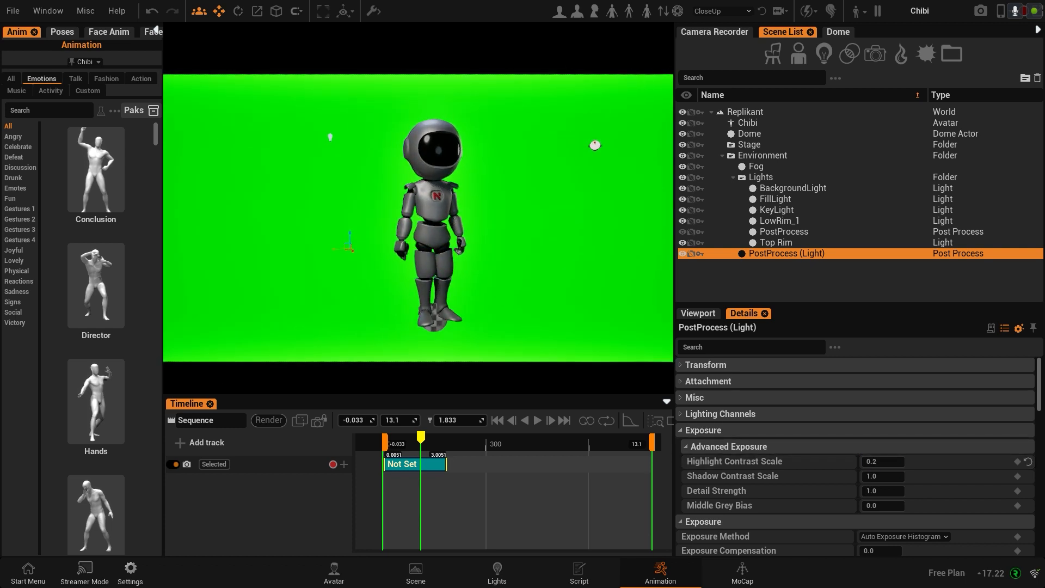
# Set the KeyLight intensity to 2.1 and the FillLight intensity to 3.6
pyautogui.click(778, 199)
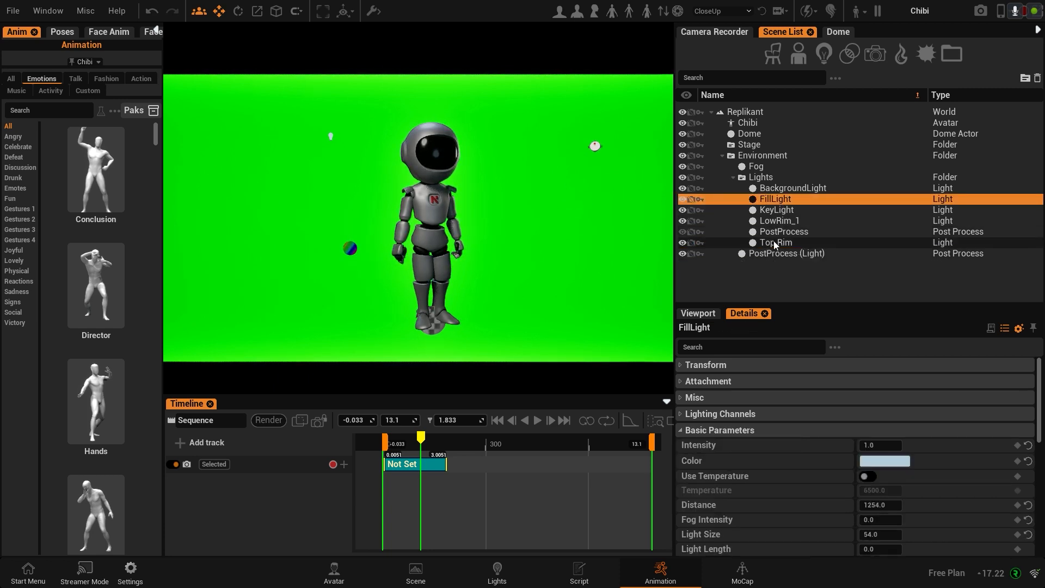
pyautogui.click(691, 210)
pyautogui.click(683, 210)
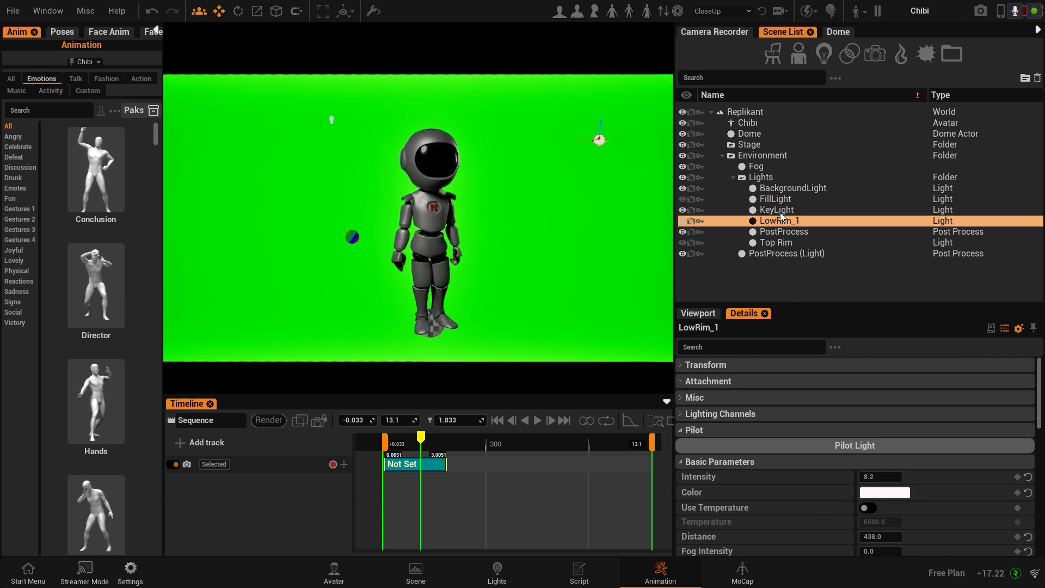
pyautogui.click(776, 212)
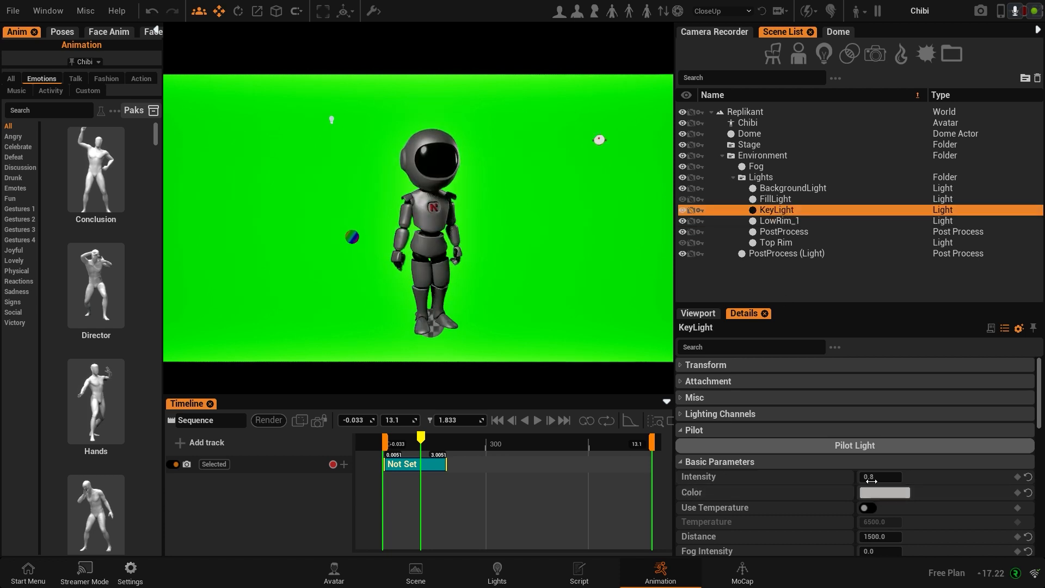
pyautogui.moveTo(874, 477); pyautogui.dragTo(884, 477)
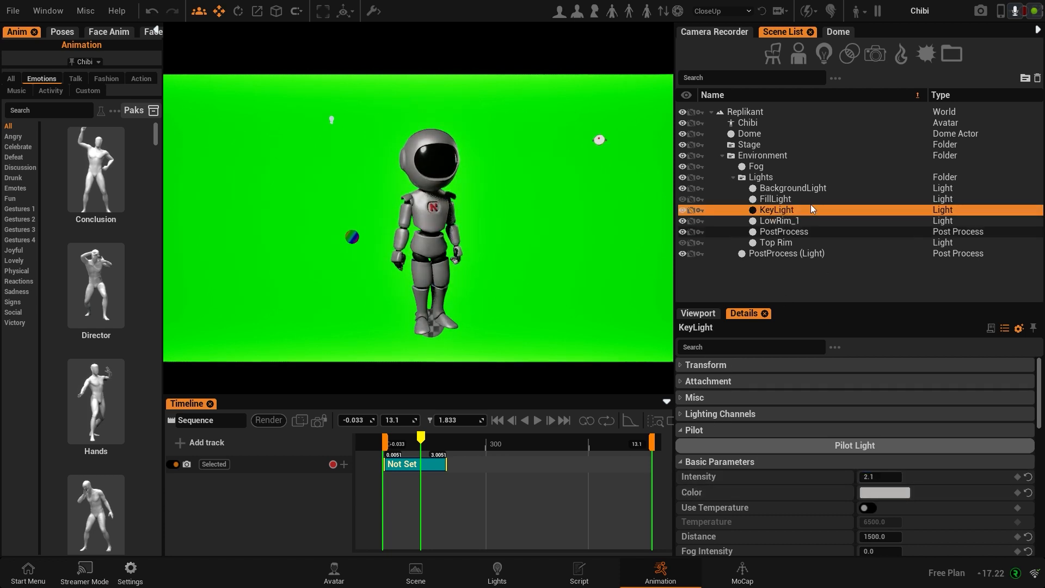
pyautogui.click(775, 199)
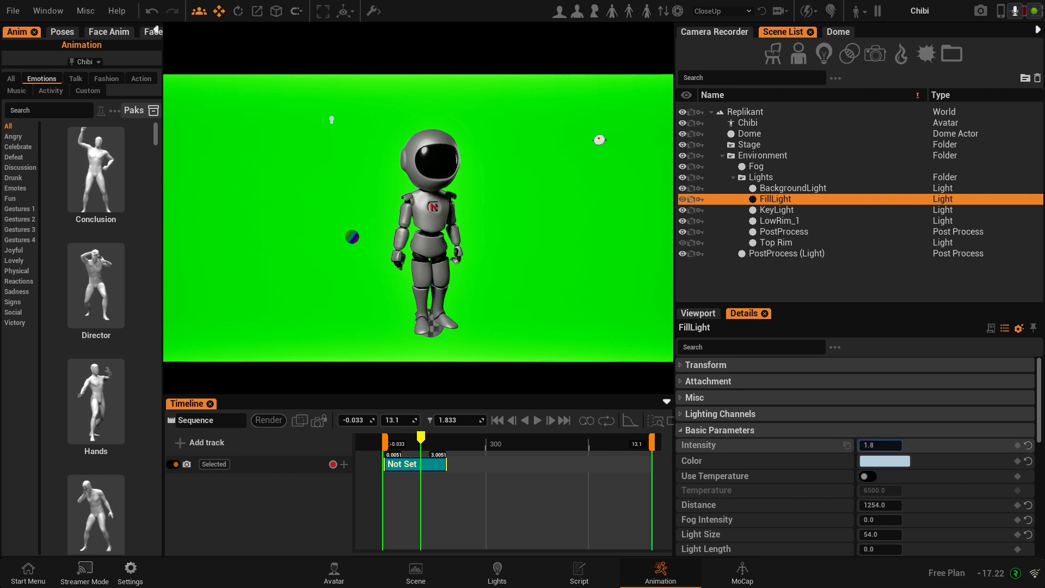
pyautogui.moveTo(877, 445); pyautogui.dragTo(914, 445)
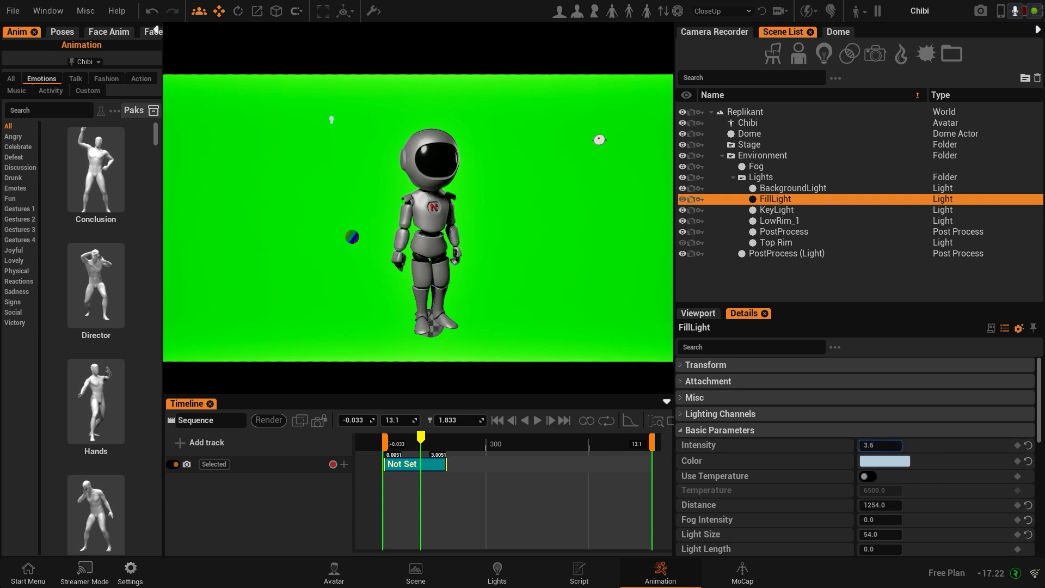
# Select BackgroundLight and examine the Chibi avatar against the green backdrop plate from different angles and distances
pyautogui.click(793, 189)
pyautogui.moveTo(533, 228)
pyautogui.mouseDown(button='right')
pyautogui.moveTo(425, 229)
pyautogui.moveTo(523, 229)
pyautogui.mouseUp(button='right')
pyautogui.moveTo(578, 263); pyautogui.dragTo(507, 239, button='right')
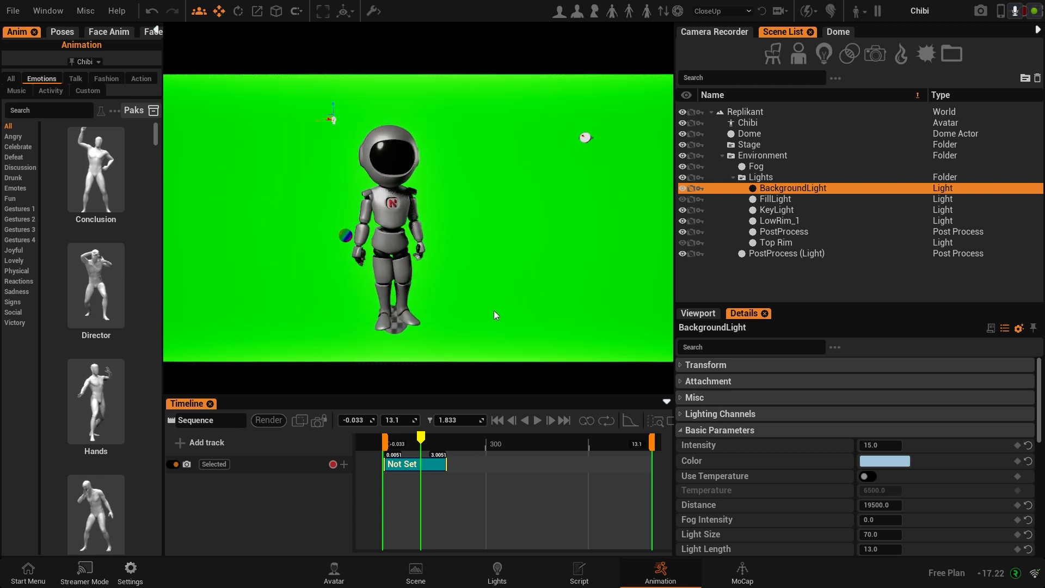
pyautogui.moveTo(450, 296); pyautogui.dragTo(508, 301, button='right')
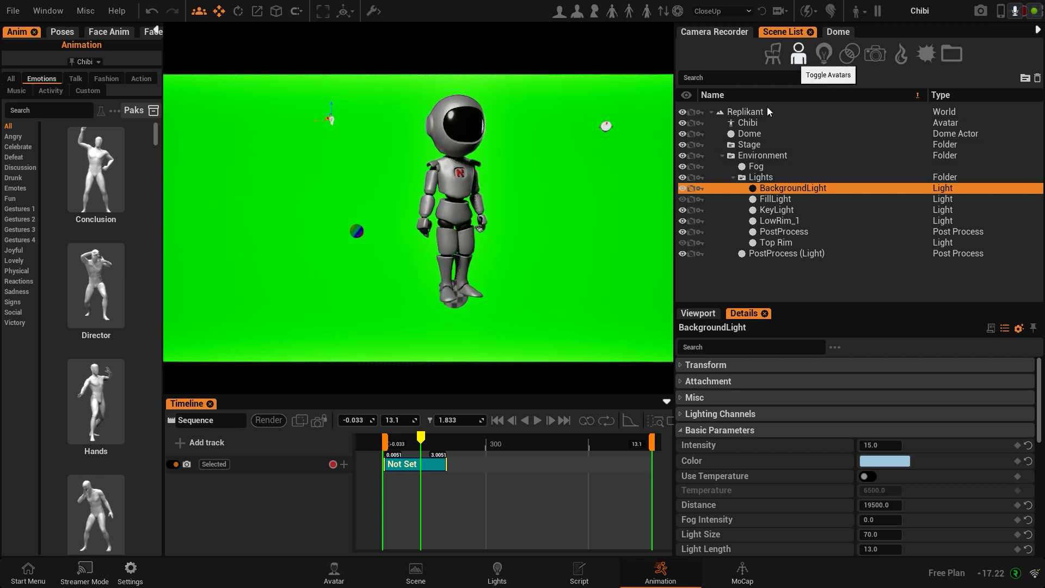
pyautogui.moveTo(455, 234)
pyautogui.mouseDown(button='right')
pyautogui.moveTo(381, 255)
pyautogui.moveTo(492, 310)
pyautogui.moveTo(380, 331)
pyautogui.moveTo(454, 234)
pyautogui.moveTo(463, 305)
pyautogui.moveTo(472, 250)
pyautogui.moveTo(466, 292)
pyautogui.moveTo(435, 237)
pyautogui.mouseUp(button='right')
pyautogui.scroll(-4, 472, 256)
pyautogui.scroll(10, 436, 241)
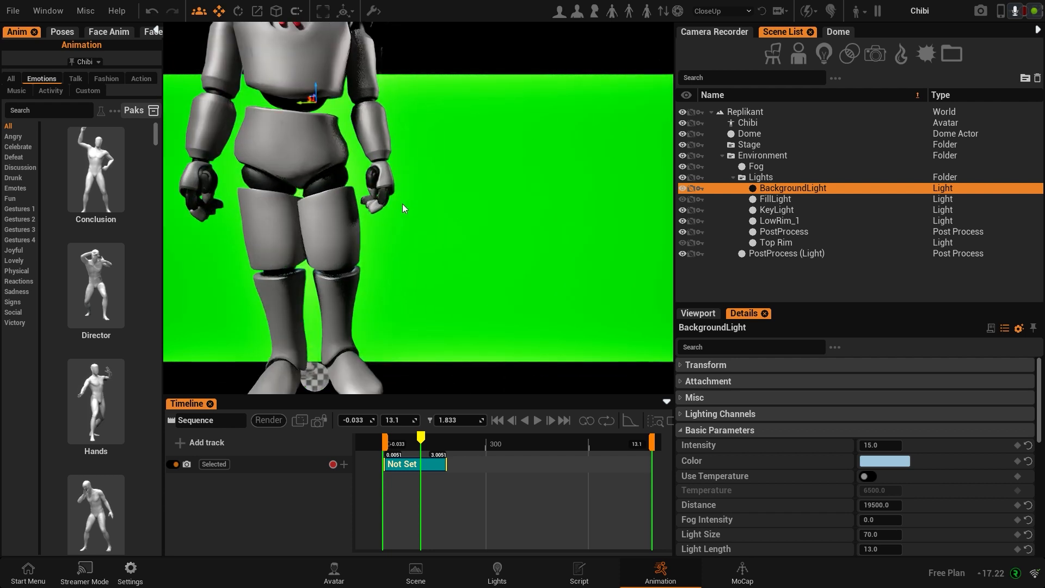
pyautogui.scroll(-5, 406, 212)
pyautogui.moveTo(403, 207); pyautogui.dragTo(477, 327, button='middle')
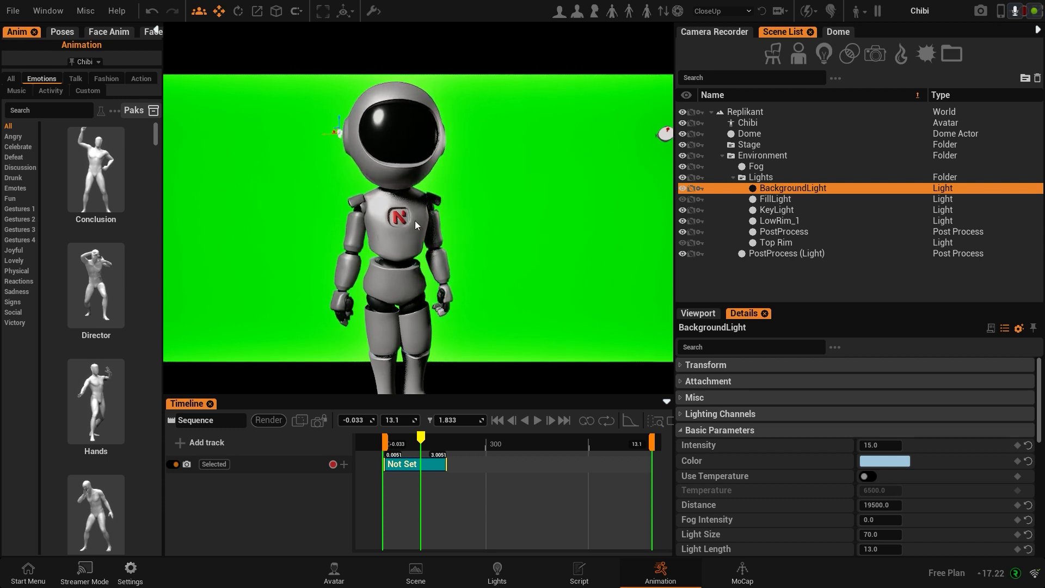
pyautogui.scroll(-5, 415, 220)
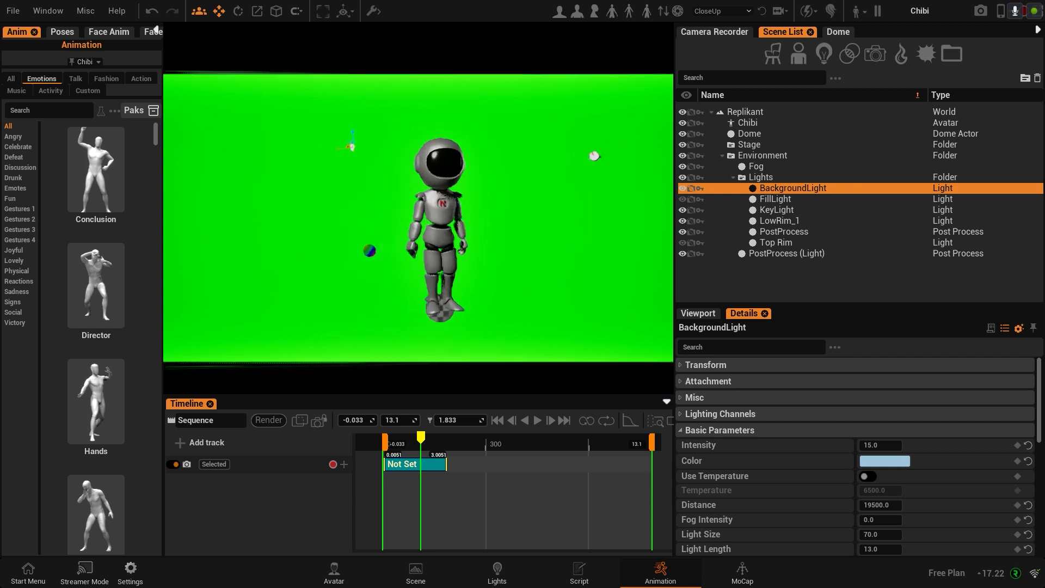
pyautogui.scroll(5, 418, 218)
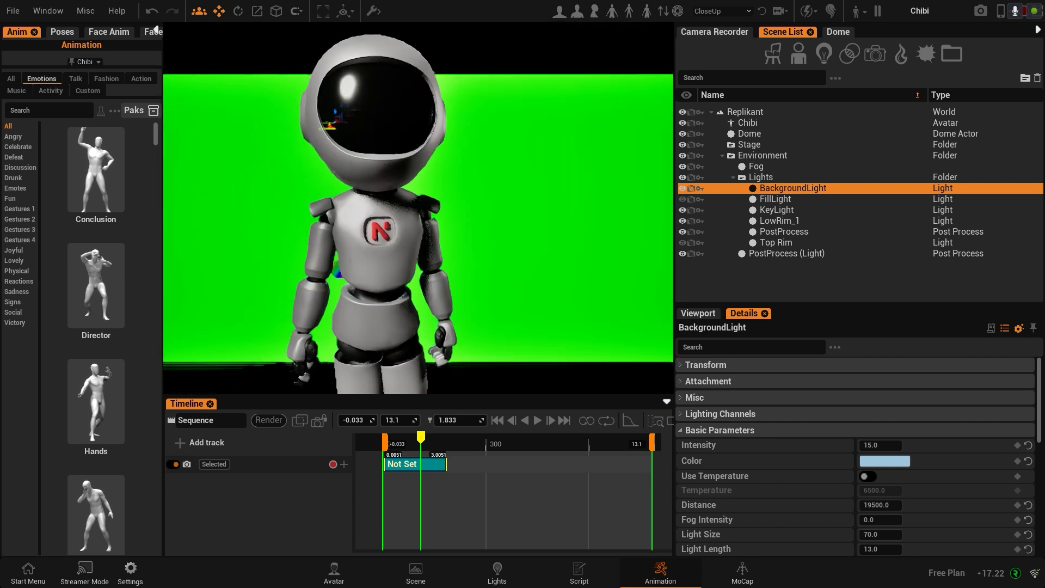
pyautogui.scroll(-5, 498, 250)
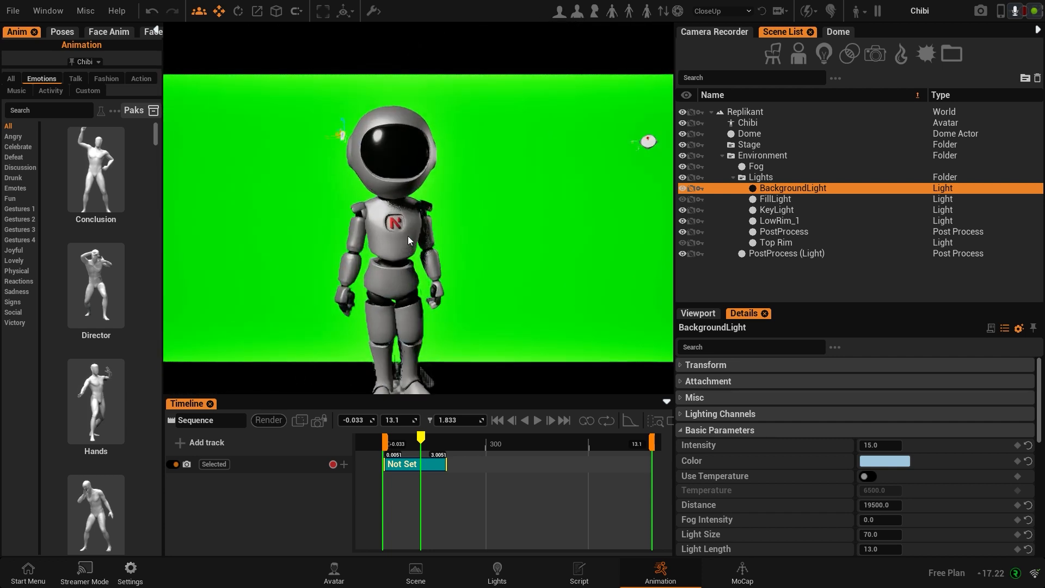
pyautogui.scroll(5, 481, 223)
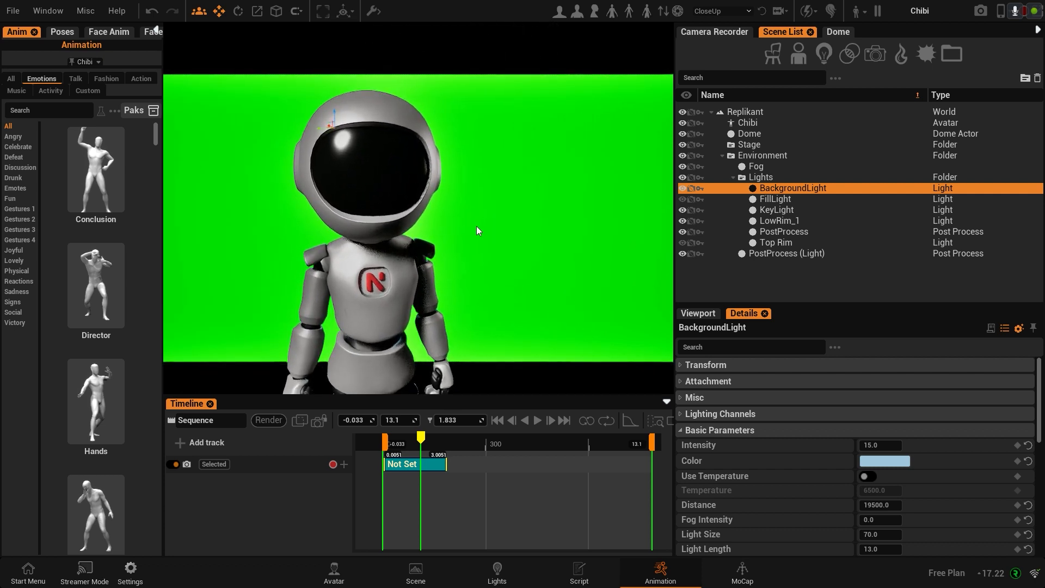
pyautogui.moveTo(489, 245); pyautogui.dragTo(490, 283, button='right')
pyautogui.scroll(5, 406, 311)
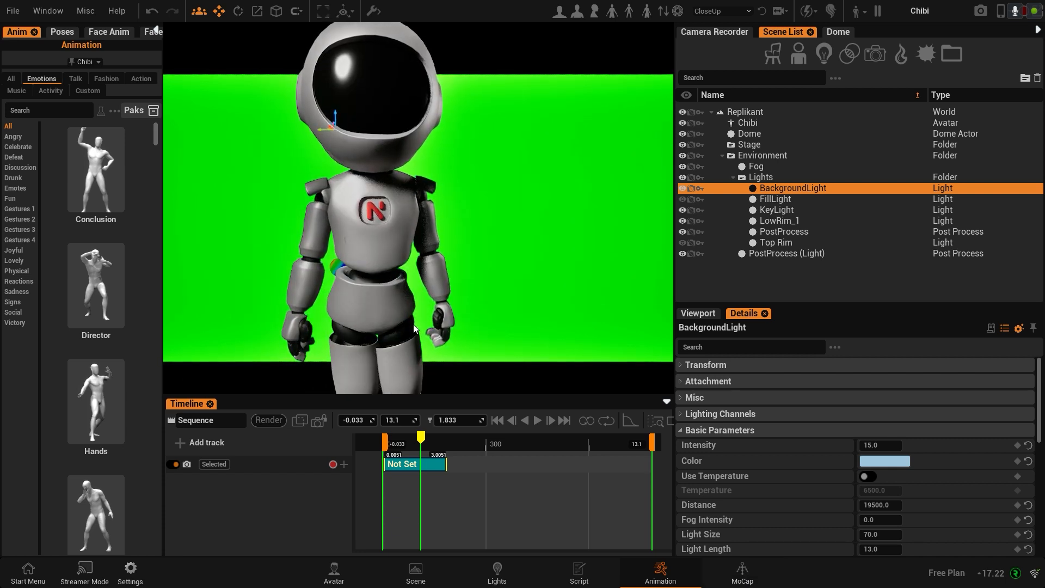
pyautogui.scroll(-5, 413, 329)
pyautogui.keyDown('alt'); pyautogui.moveTo(414, 323); pyautogui.dragTo(508, 306); pyautogui.keyUp('alt')
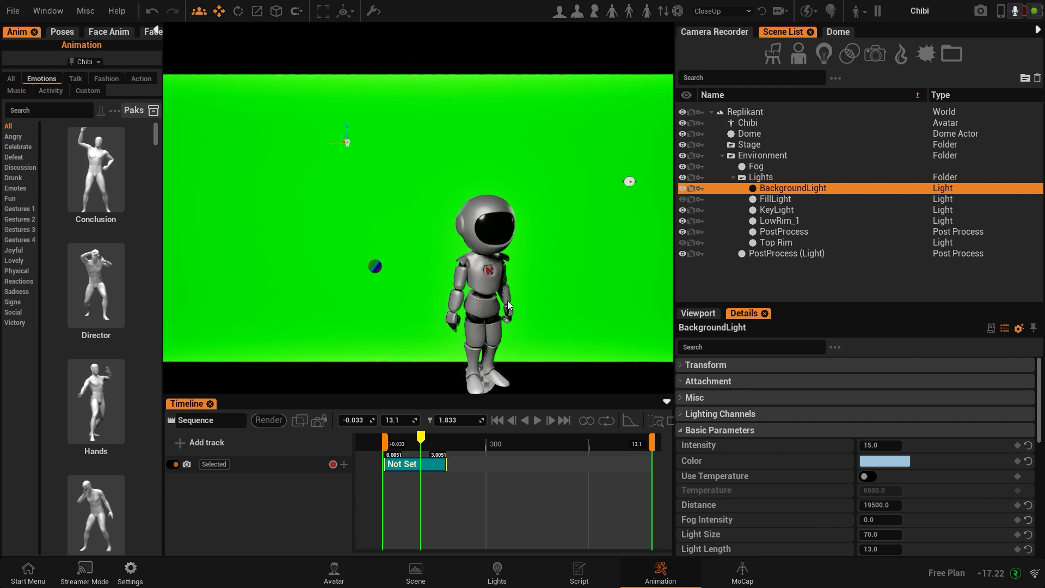
pyautogui.scroll(5, 505, 300)
pyautogui.moveTo(504, 300); pyautogui.dragTo(381, 278, button='middle')
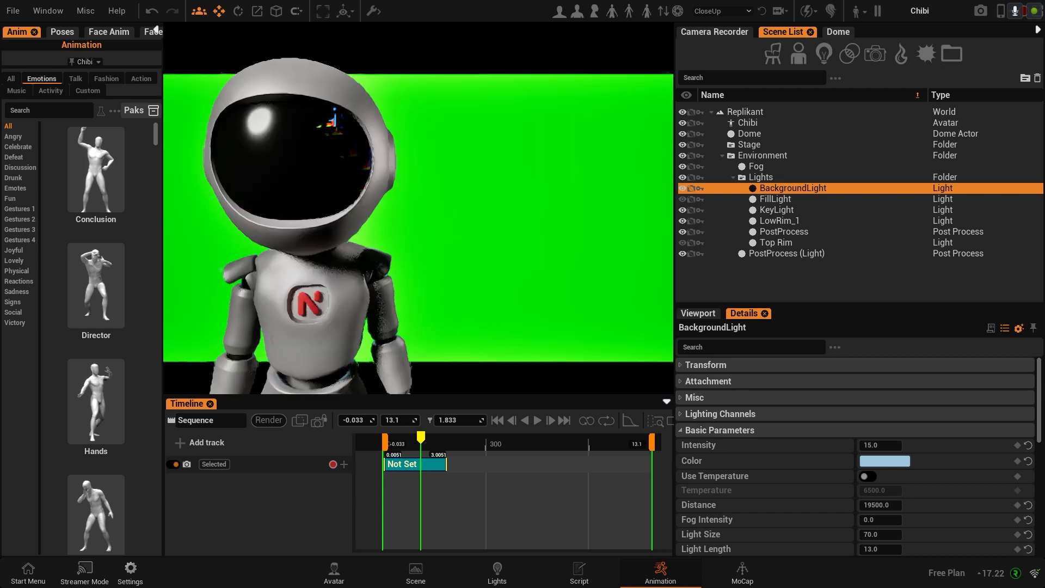
pyautogui.scroll(-5, 517, 318)
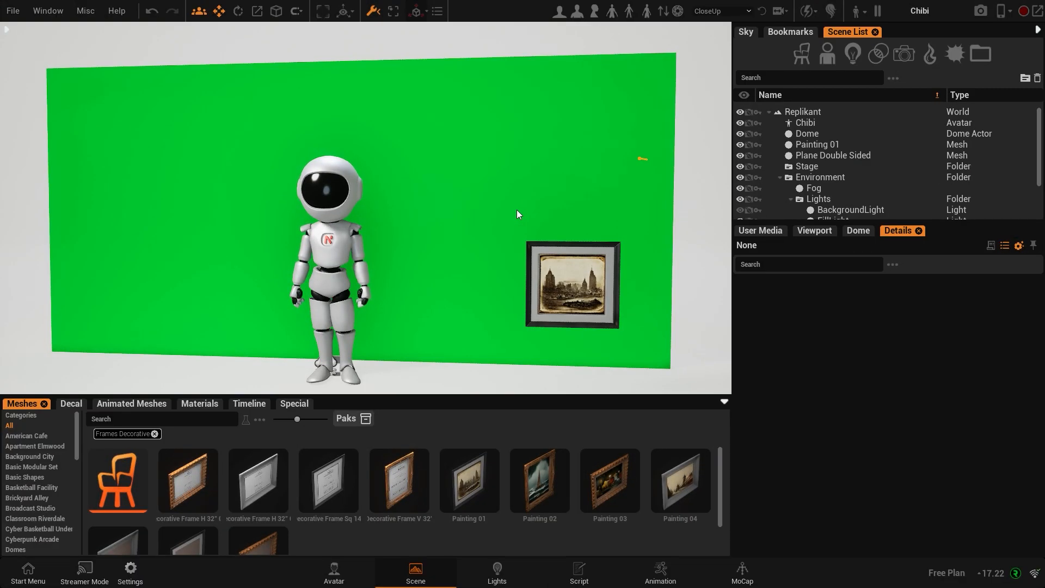
# In the Scene workspace, select the green Plane Double Sided and inspect it behind the avatar from several angles
pyautogui.moveTo(491, 214)
pyautogui.mouseDown(button='right')
pyautogui.moveTo(424, 214)
pyautogui.moveTo(544, 213)
pyautogui.moveTo(462, 214)
pyautogui.mouseUp(button='right')
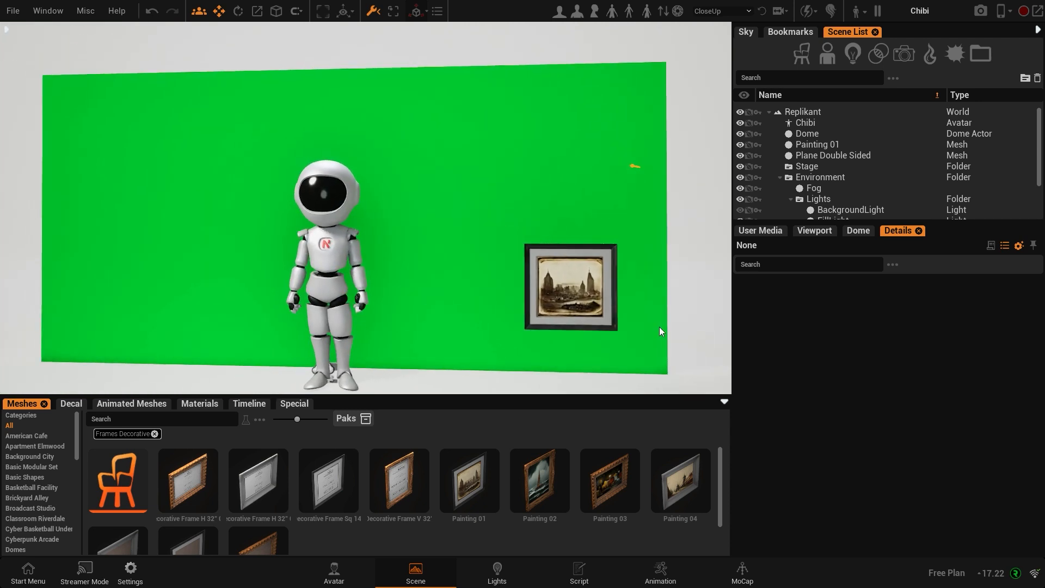
pyautogui.click(591, 299)
pyautogui.click(434, 238)
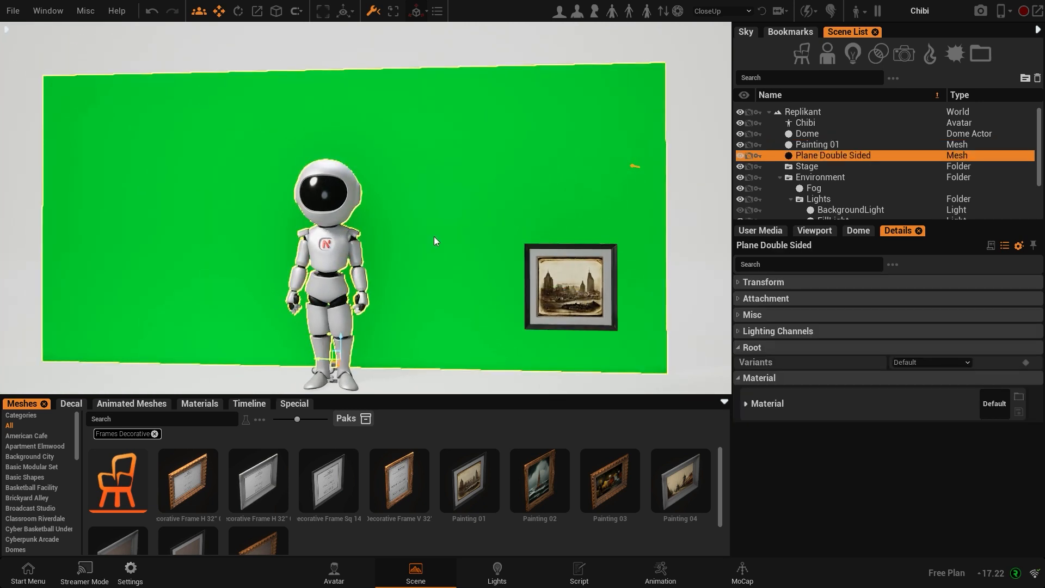
pyautogui.moveTo(434, 238)
pyautogui.mouseDown(button='right')
pyautogui.moveTo(490, 237)
pyautogui.moveTo(429, 238)
pyautogui.mouseUp(button='right')
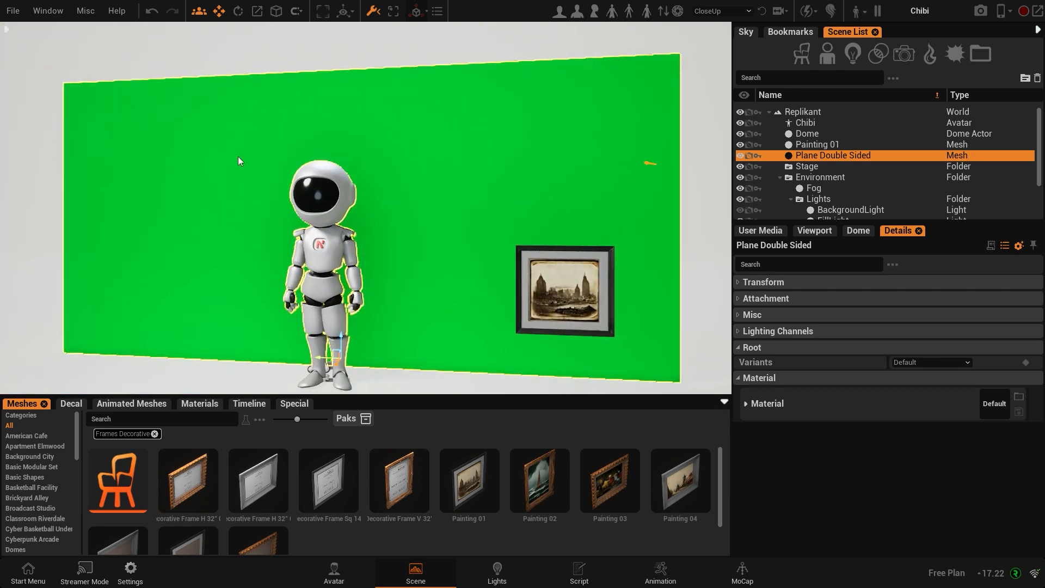
pyautogui.moveTo(372, 310)
pyautogui.mouseDown(button='right')
pyautogui.moveTo(479, 310)
pyautogui.moveTo(358, 306)
pyautogui.mouseUp(button='right')
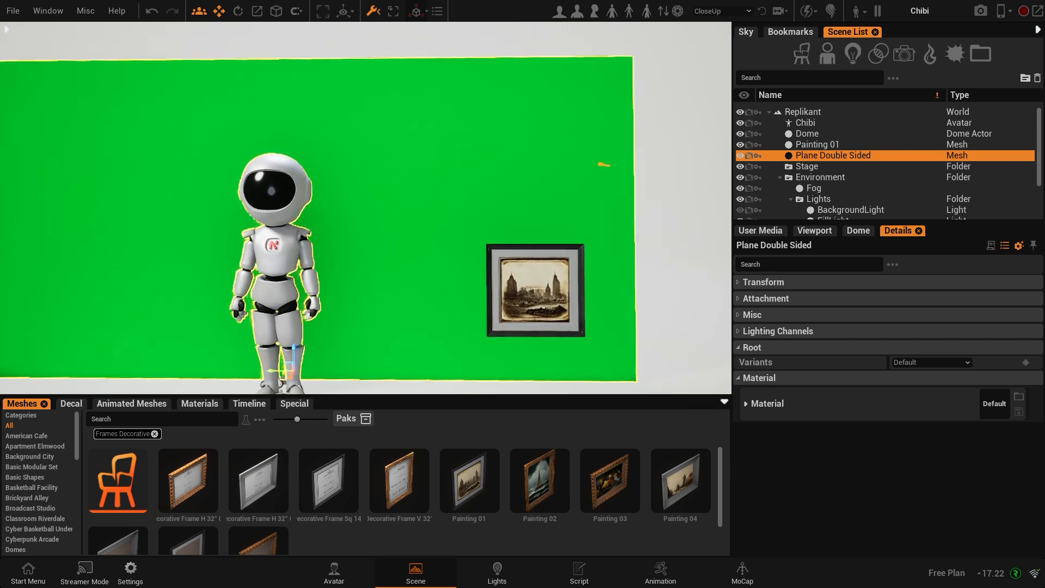
# Replace the Base Color texture of Painting 01's Picture material with the Screenshot 2024-04-12 image from the user content, viewing its Media folder
pyautogui.click(543, 304)
pyautogui.moveTo(543, 304); pyautogui.dragTo(559, 306, button='right')
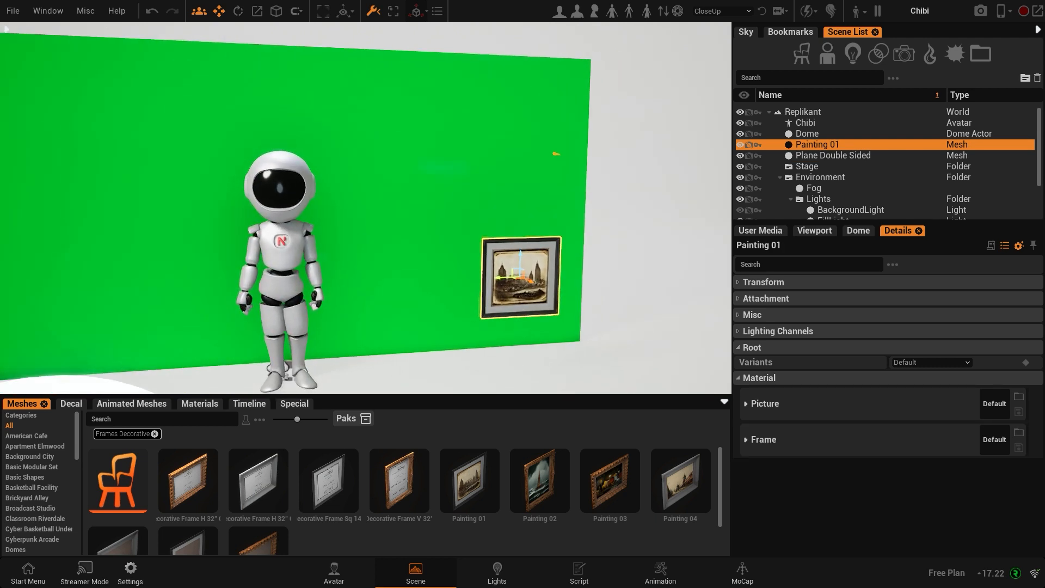
pyautogui.moveTo(629, 320)
pyautogui.mouseDown(button='right')
pyautogui.moveTo(645, 326)
pyautogui.moveTo(605, 317)
pyautogui.mouseUp(button='right')
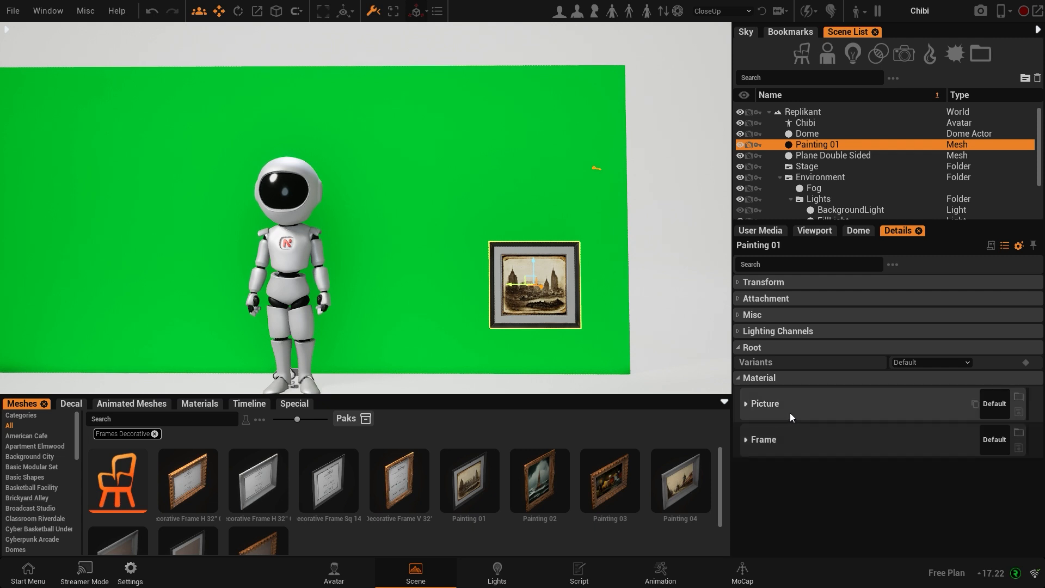
pyautogui.click(746, 403)
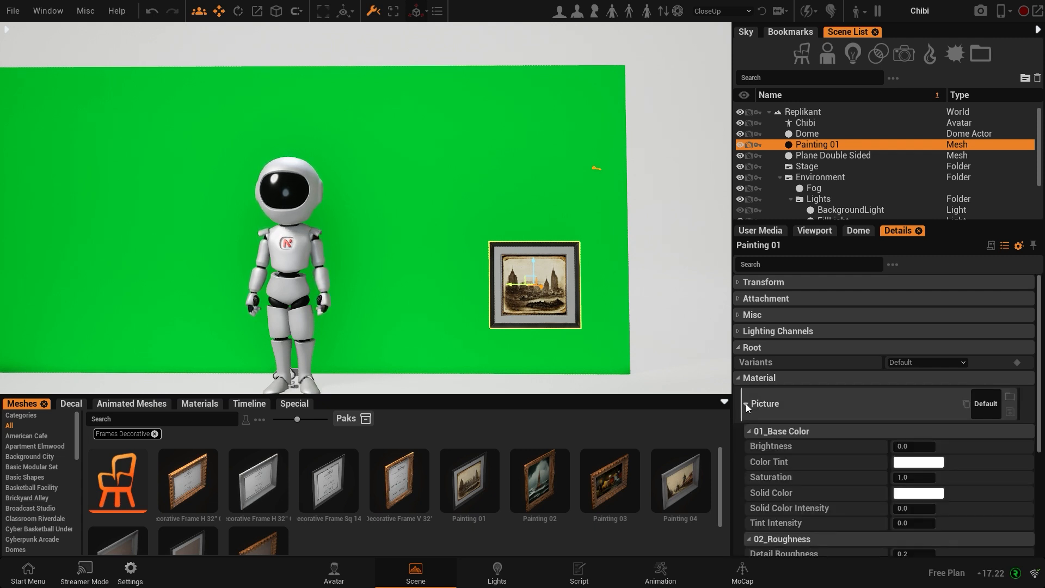
pyautogui.scroll(-5, 786, 495)
pyautogui.scroll(-3, 789, 501)
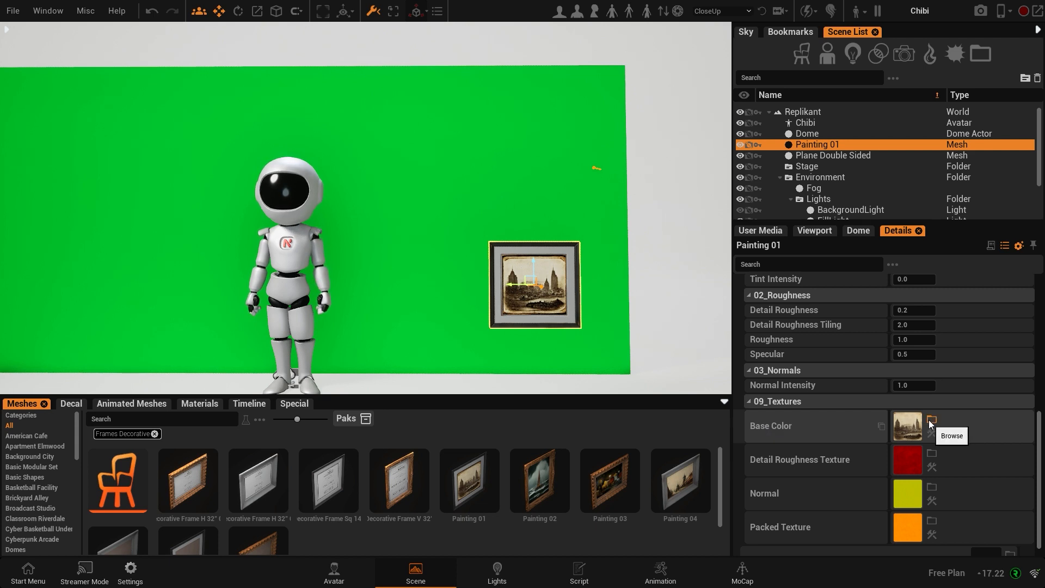
pyautogui.click(932, 422)
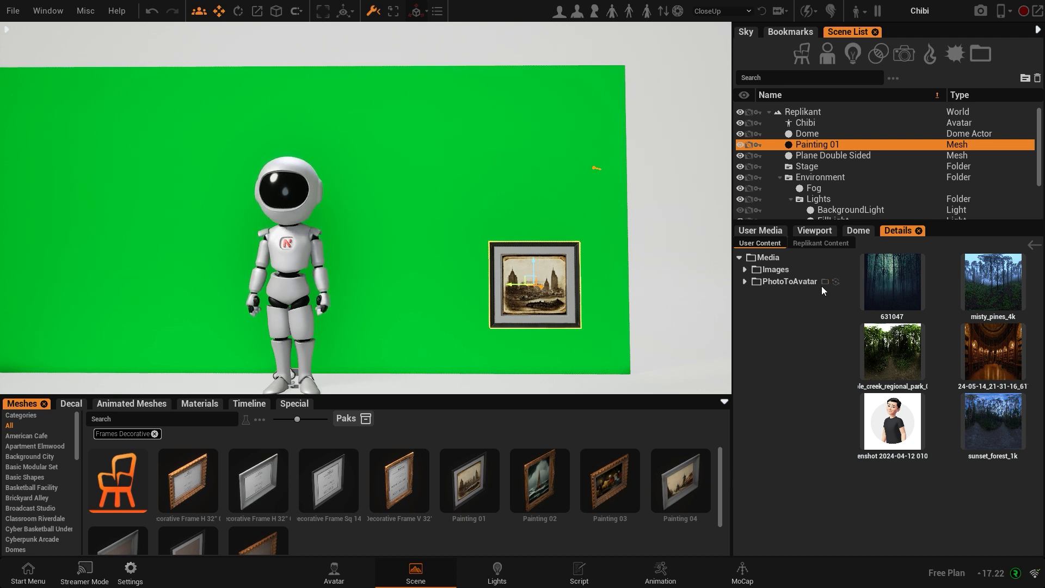
pyautogui.click(824, 257)
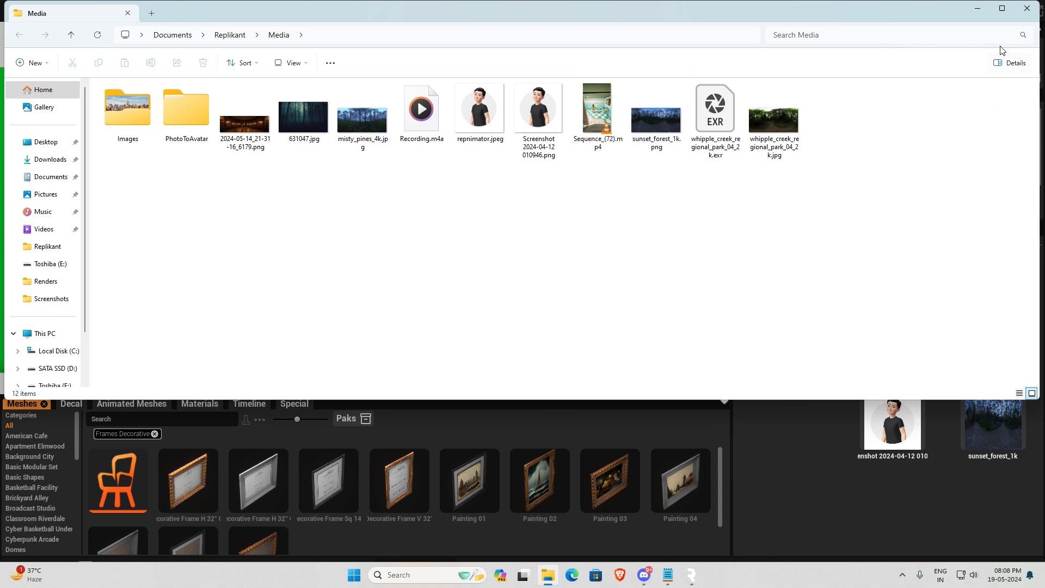
pyautogui.click(979, 9)
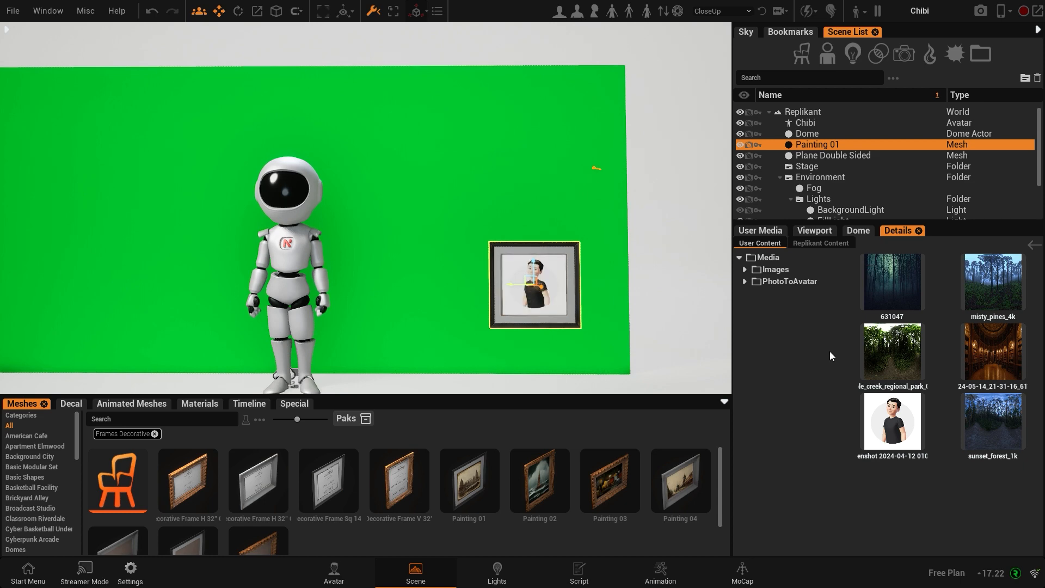
pyautogui.click(893, 424)
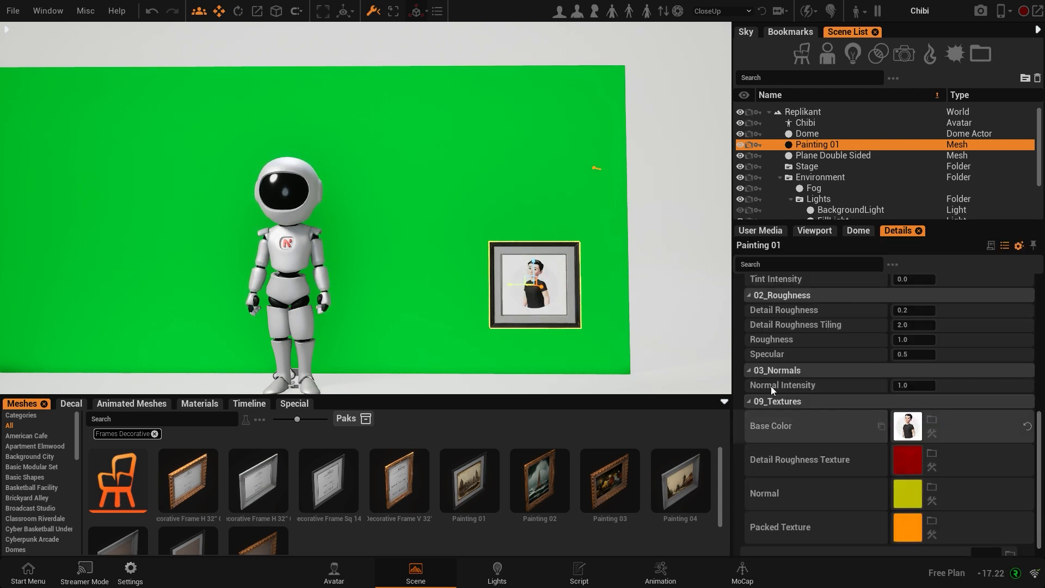
# Try the whipple_creek_regional_park_04_2k image as Painting 01's Base Color texture and switch back to the Screenshot 2024-04-12 image
pyautogui.moveTo(595, 289)
pyautogui.mouseDown()
pyautogui.moveTo(468, 286)
pyautogui.moveTo(612, 291)
pyautogui.moveTo(549, 304)
pyautogui.mouseUp()
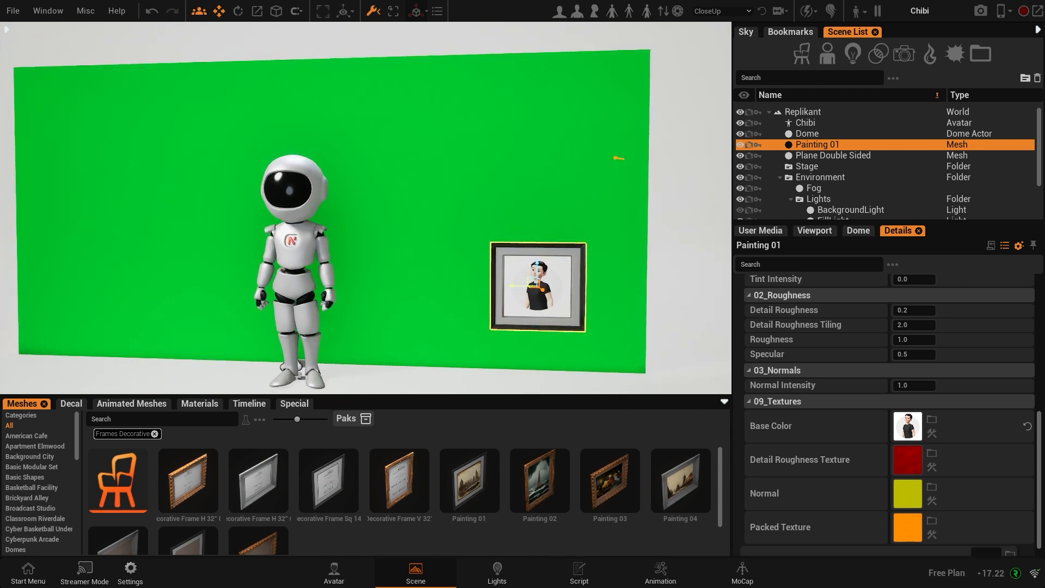
pyautogui.click(931, 419)
pyautogui.click(893, 363)
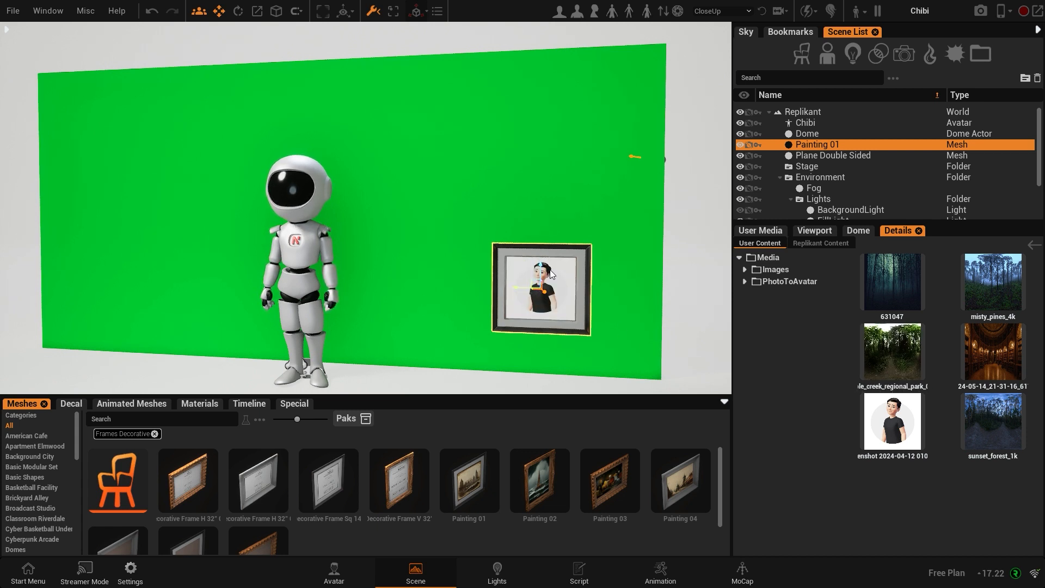
pyautogui.click(906, 366)
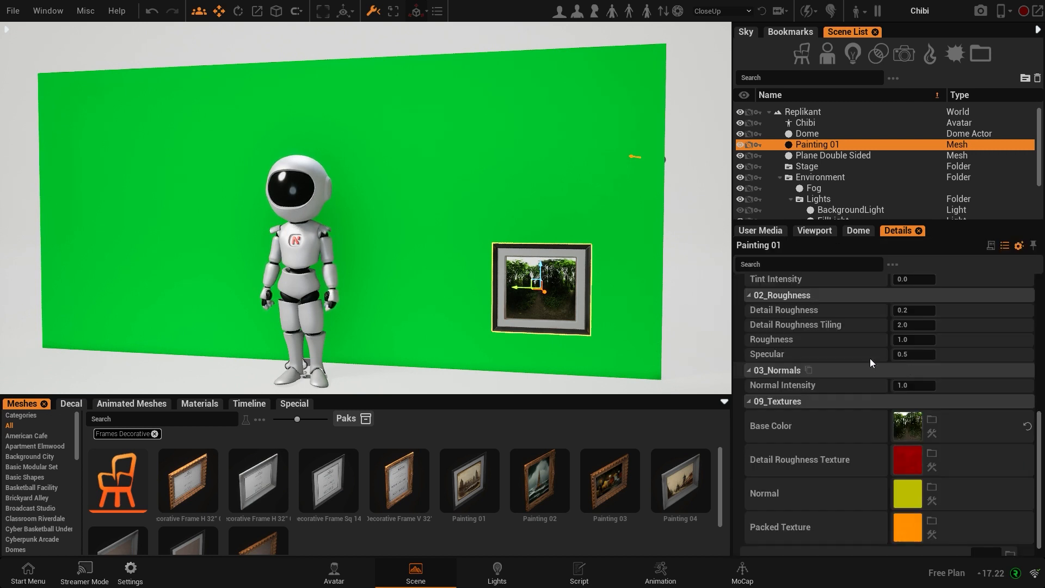
pyautogui.scroll(2, 834, 439)
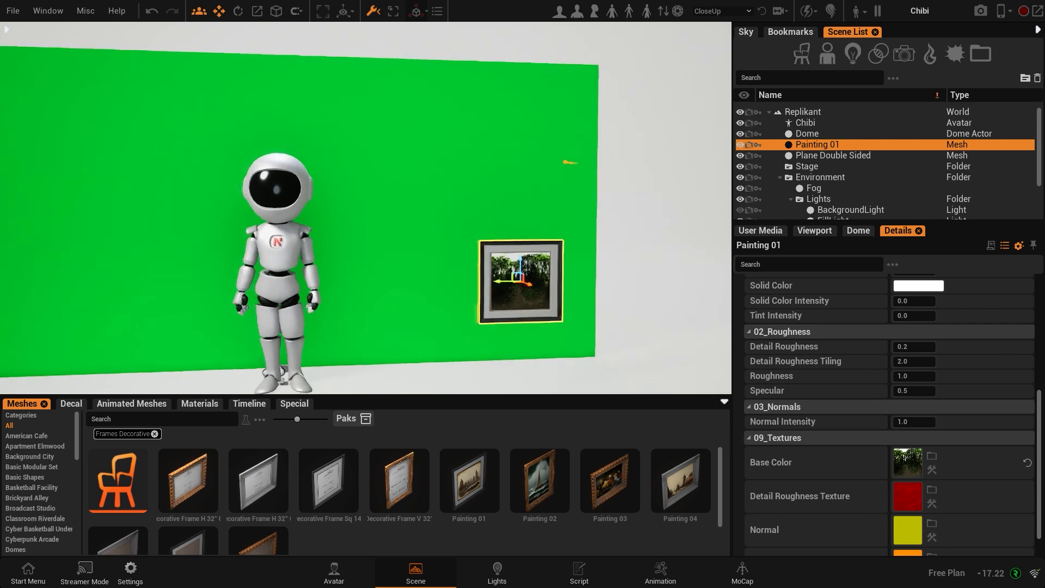
pyautogui.click(931, 457)
pyautogui.click(892, 421)
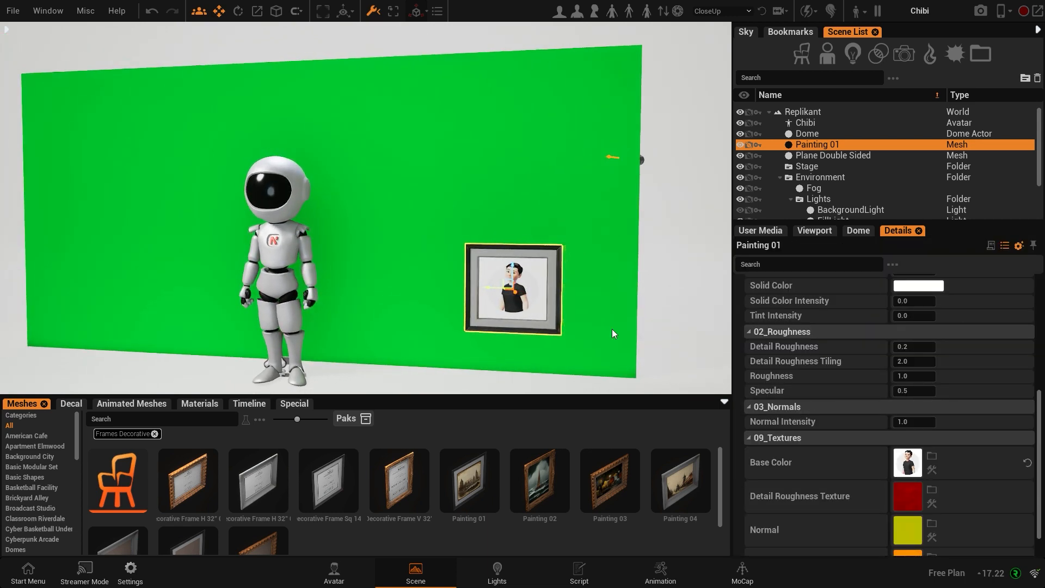
# Apply the 2024-05-14_21-31-16_6179 library image as the Base Color texture of the Plane Double Sided's material
pyautogui.click(328, 162)
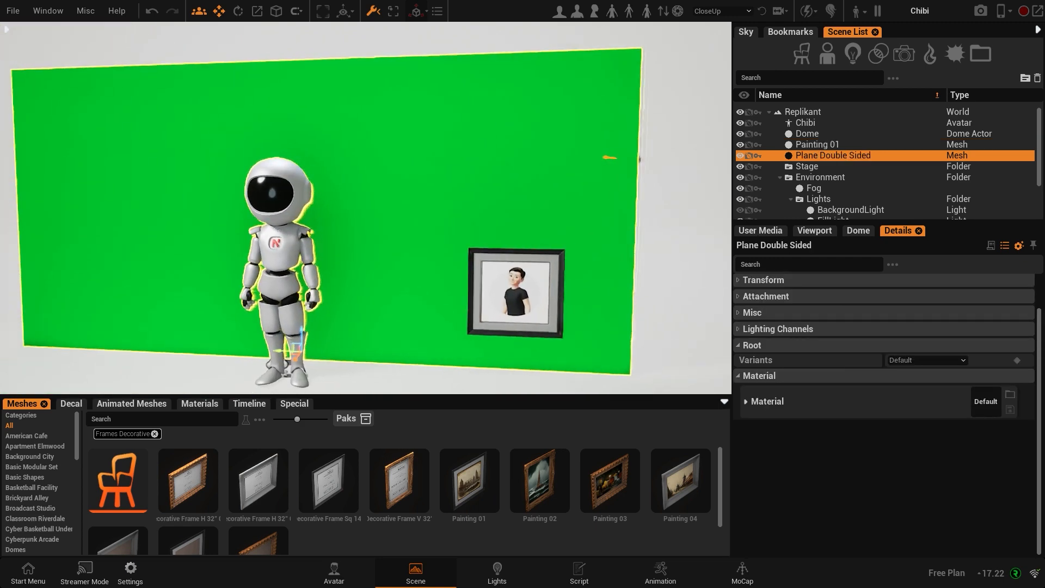
pyautogui.click(686, 235)
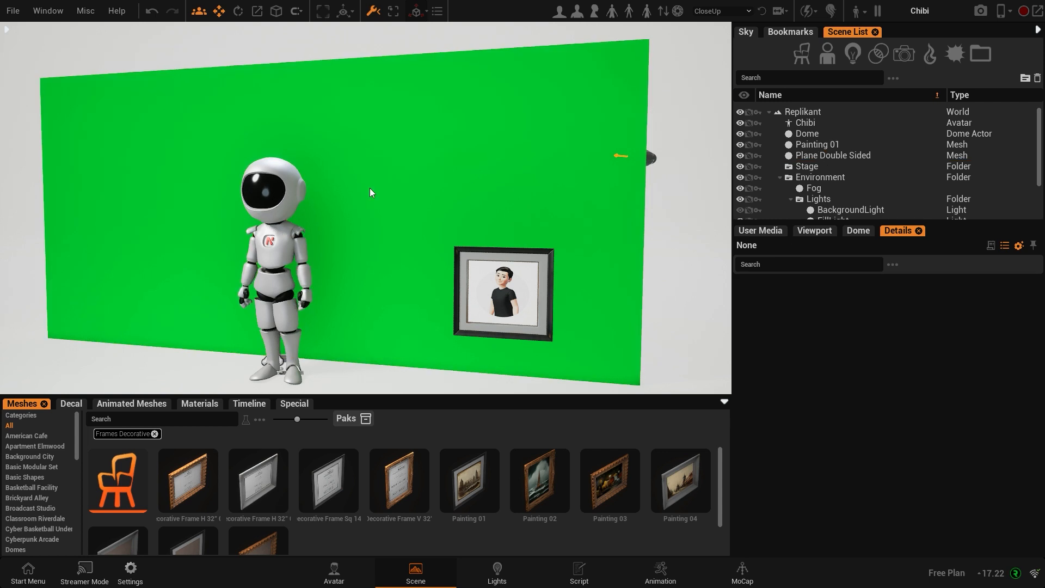
pyautogui.click(418, 169)
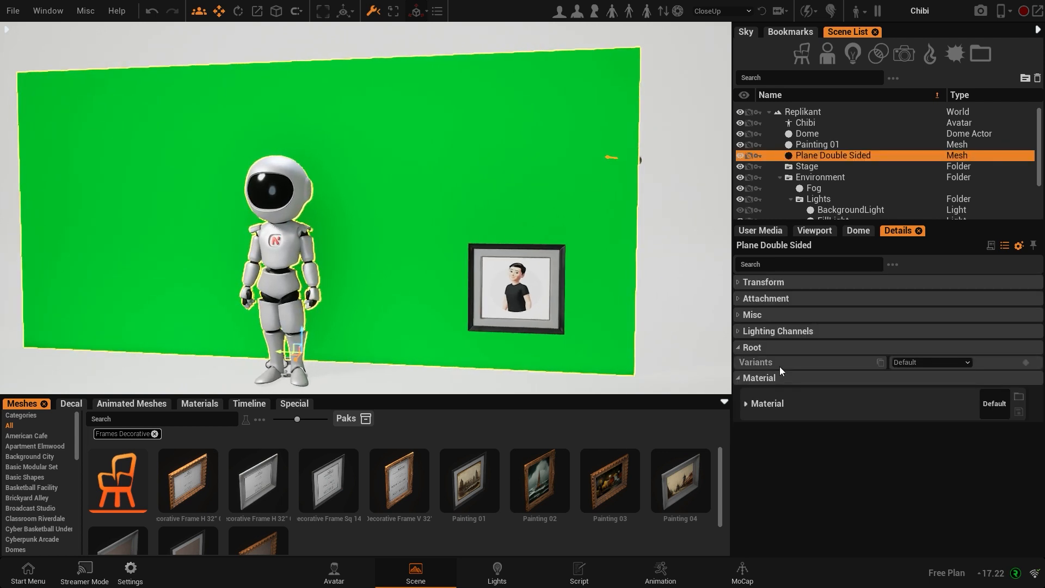
pyautogui.click(745, 403)
pyautogui.scroll(-3, 786, 475)
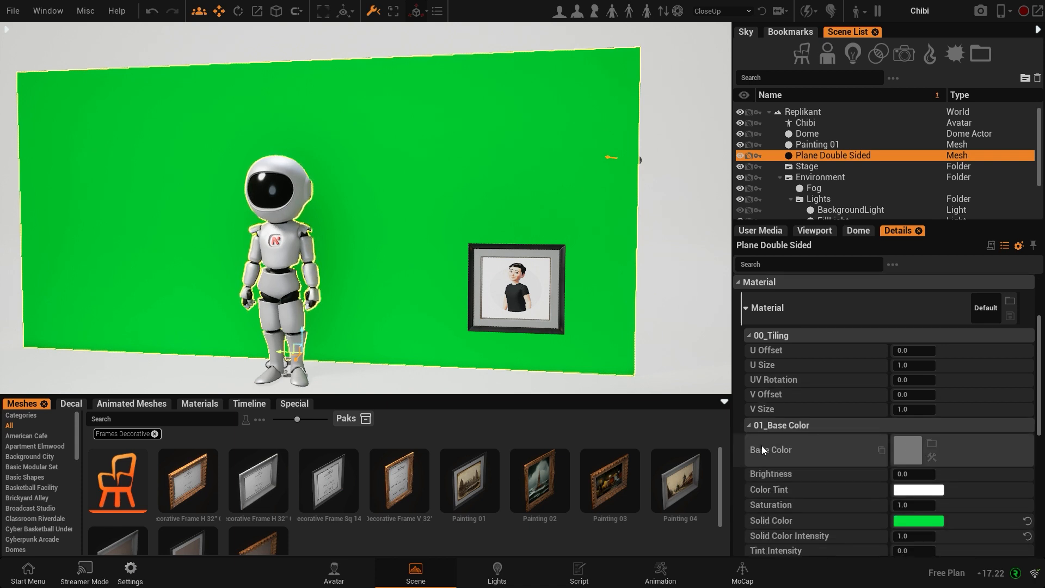
pyautogui.click(931, 443)
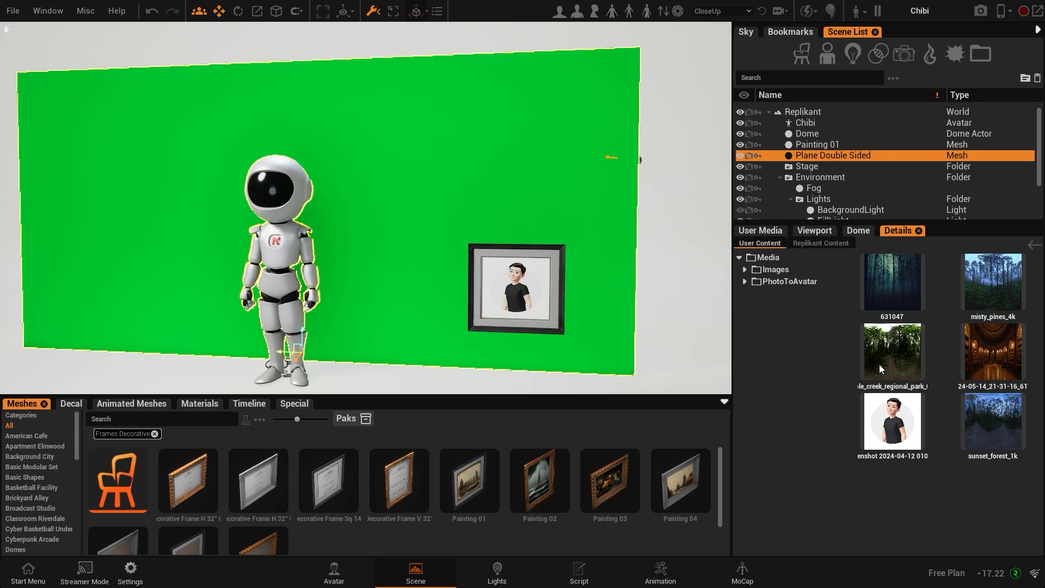
pyautogui.click(984, 357)
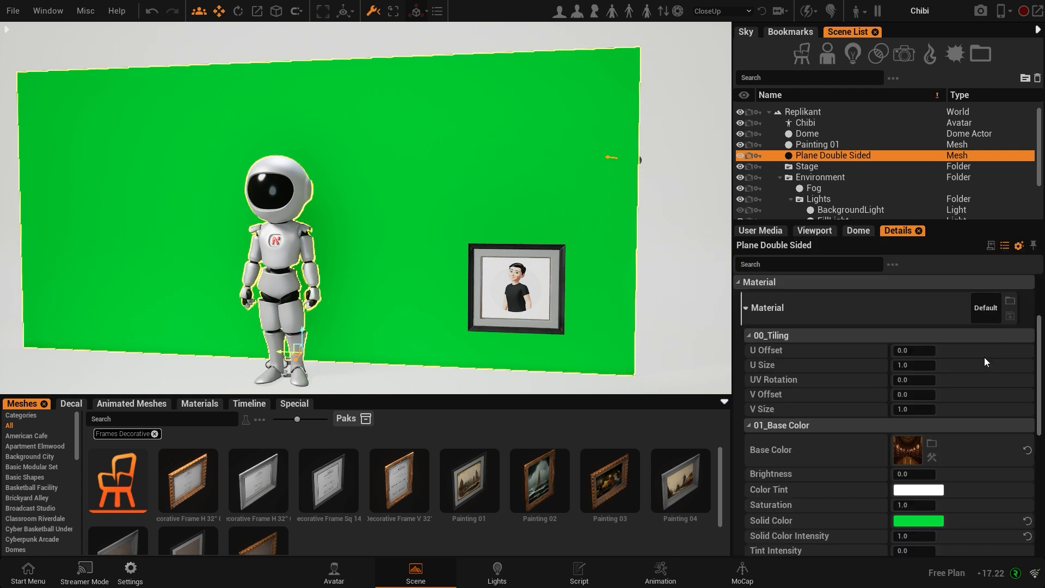
# Reset the plane material's Solid Color to its default and set its Solid Color Intensity to 0
pyautogui.scroll(-3, 968, 476)
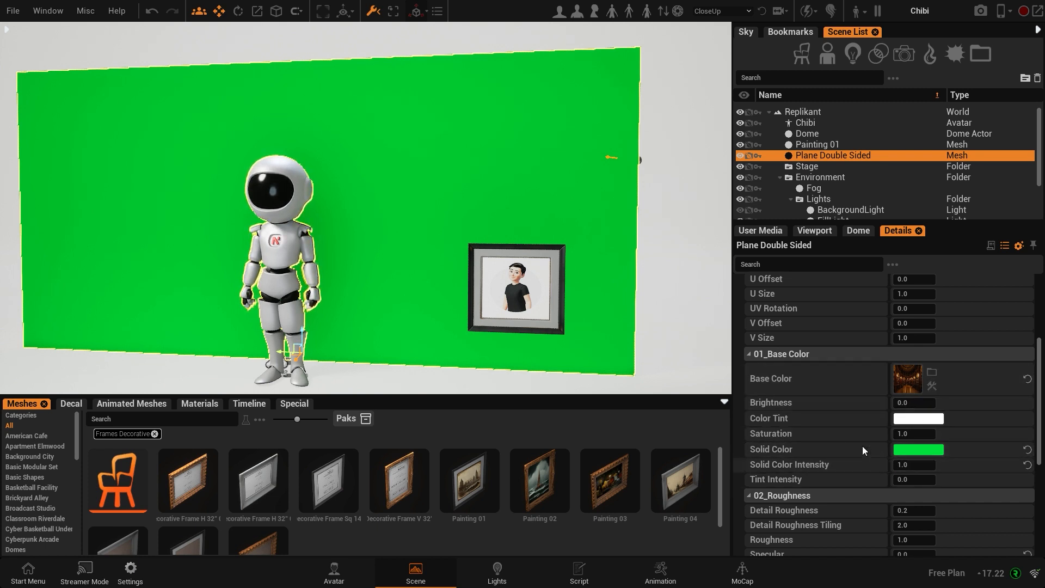
pyautogui.click(1027, 449)
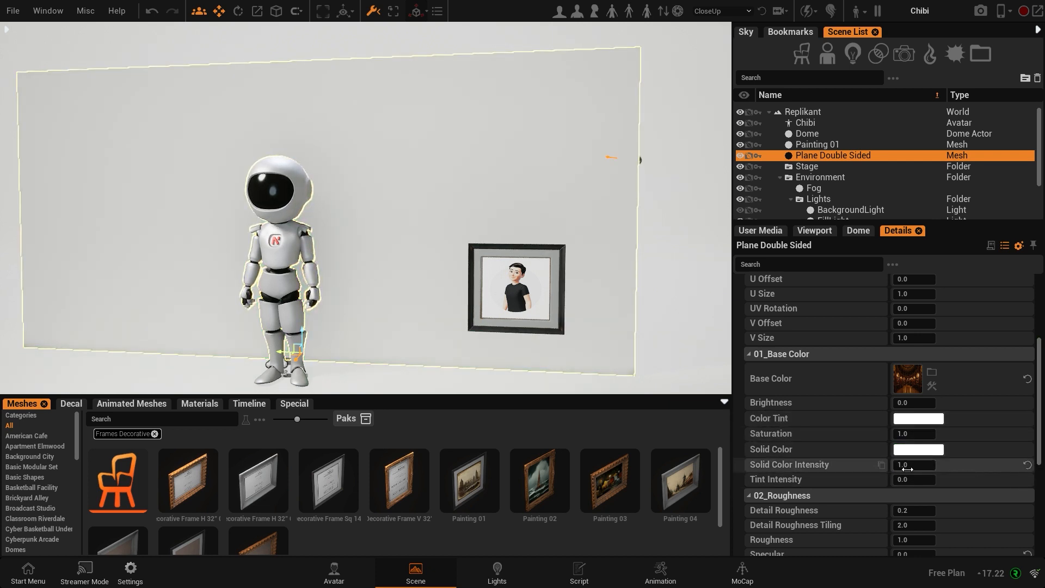
pyautogui.write('0')
pyautogui.press('Return')
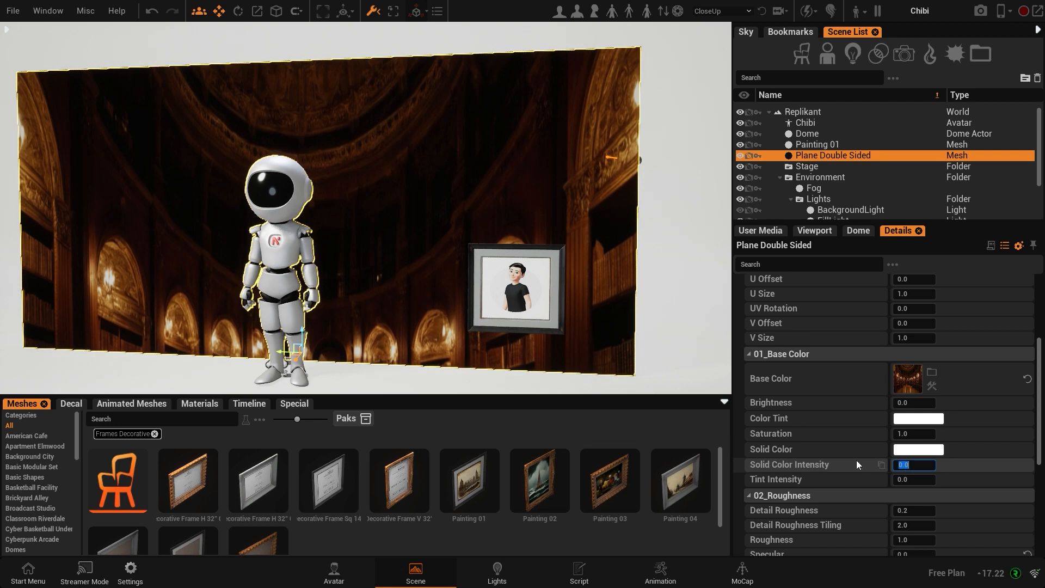
pyautogui.moveTo(448, 341); pyautogui.dragTo(422, 342, button='right')
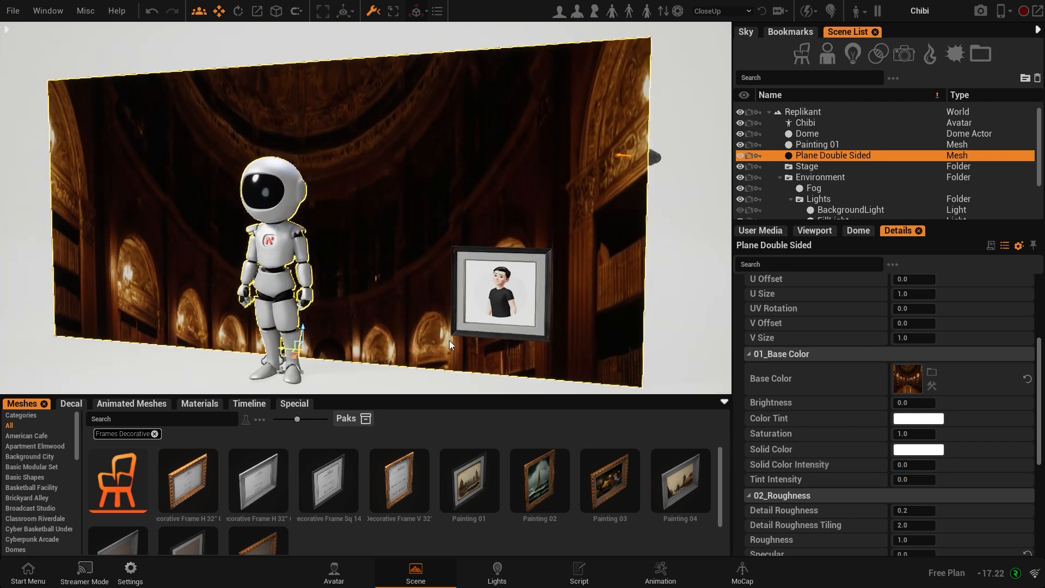
# Set the plane material's U Size to 1.9, trying and undoing adjustments to the vertical tiling
pyautogui.scroll(2, 851, 352)
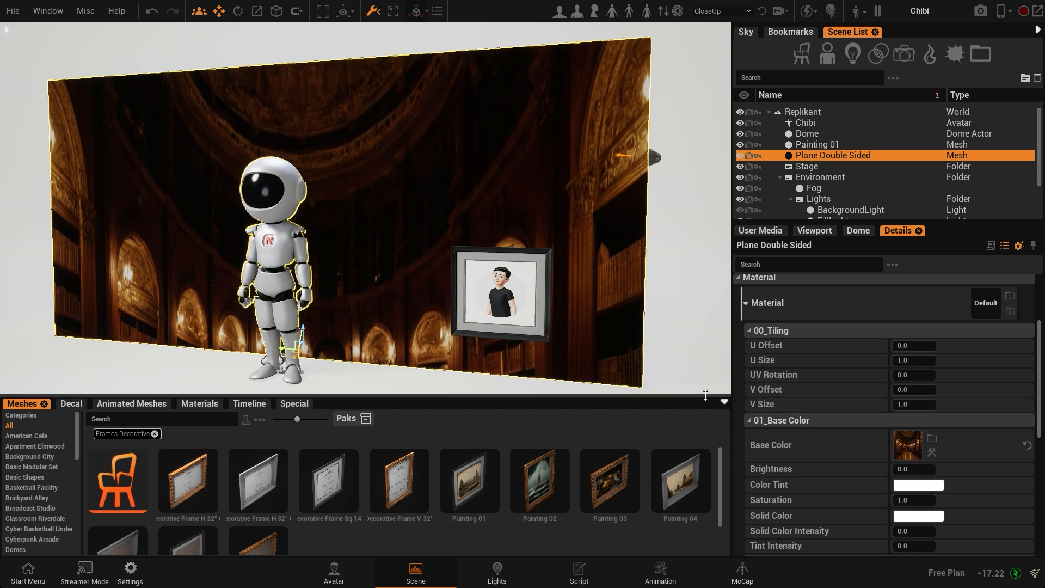
pyautogui.moveTo(907, 347); pyautogui.dragTo(935, 360)
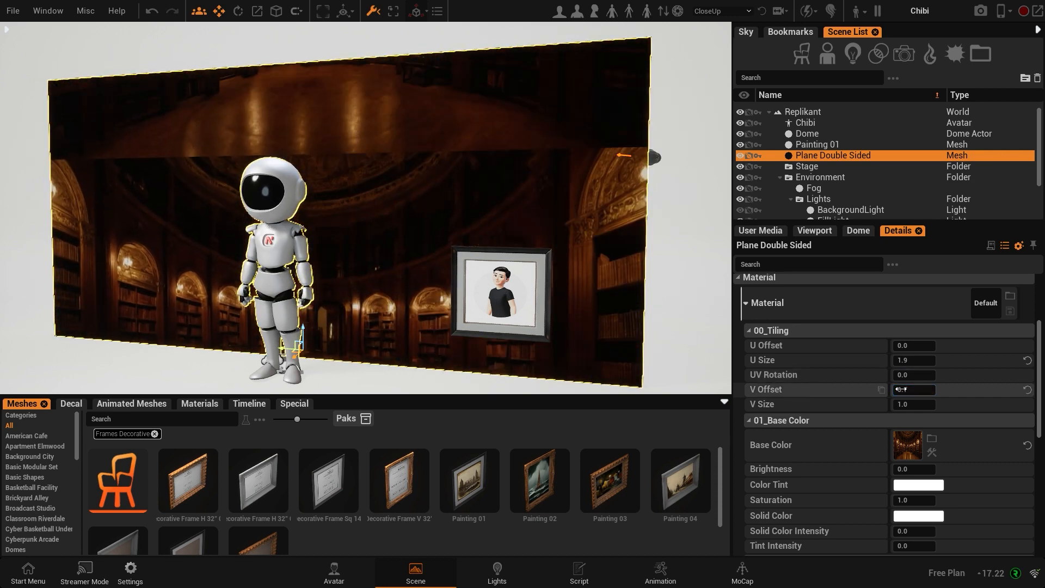
pyautogui.moveTo(904, 403); pyautogui.dragTo(925, 403)
pyautogui.hotkey('ctrl', 'z')
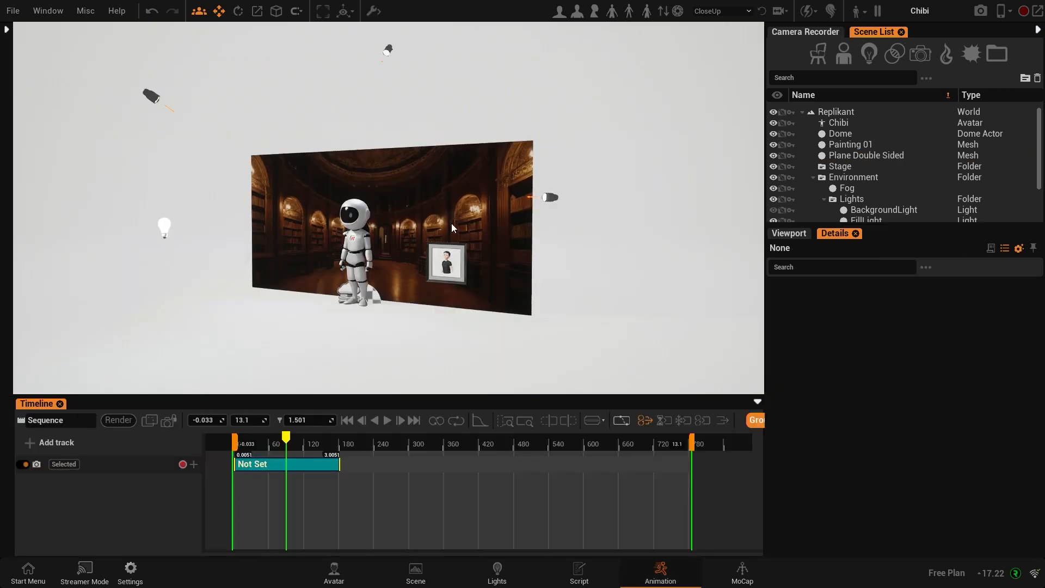
# Browse the user images for the Plane Double Sided's Base Color and open their Media folder in File Explorer
pyautogui.click(278, 185)
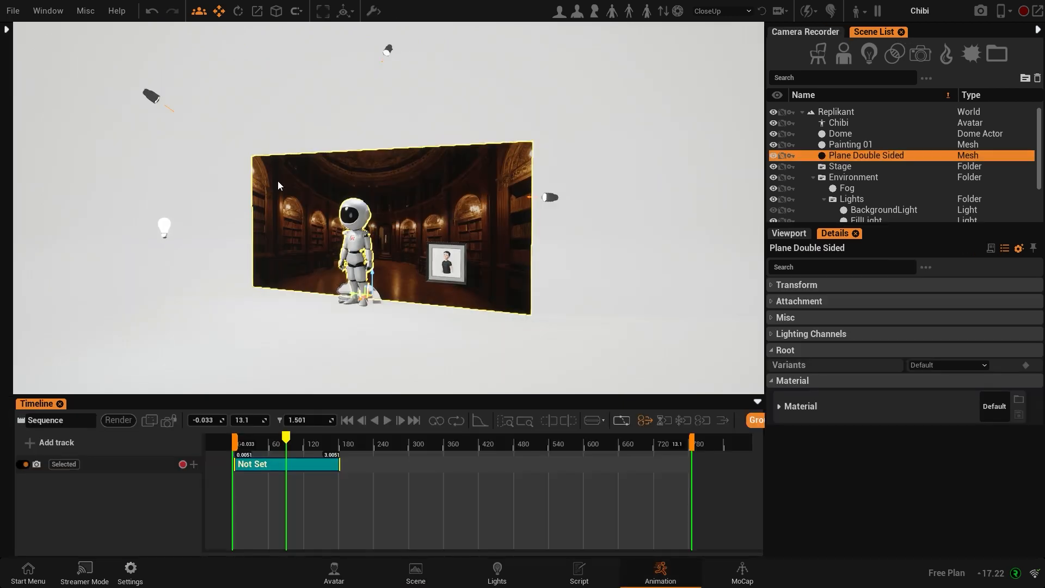
pyautogui.rightClick(506, 339)
pyautogui.click(778, 407)
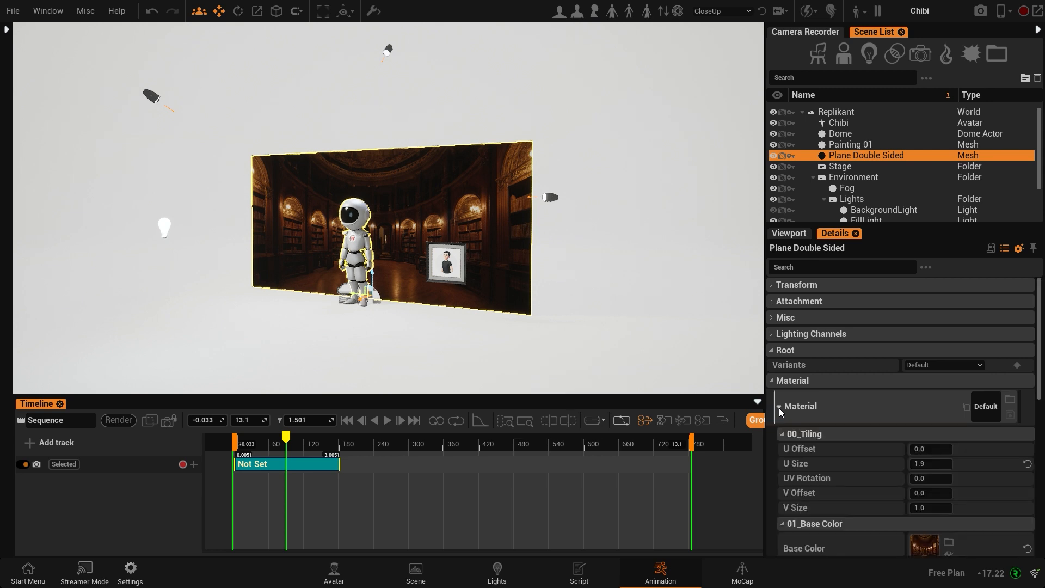
pyautogui.scroll(-3, 833, 513)
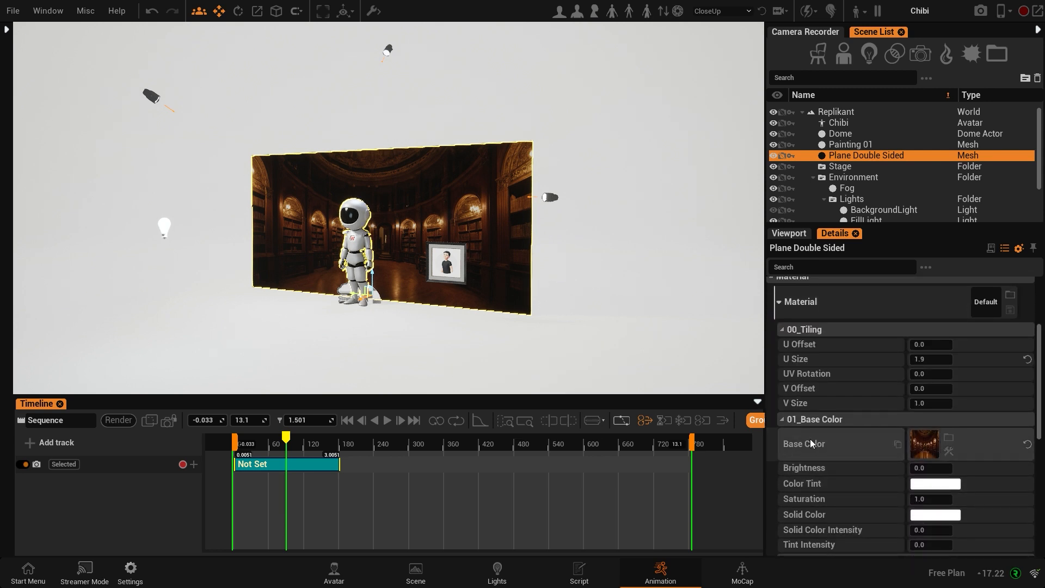
pyautogui.click(948, 437)
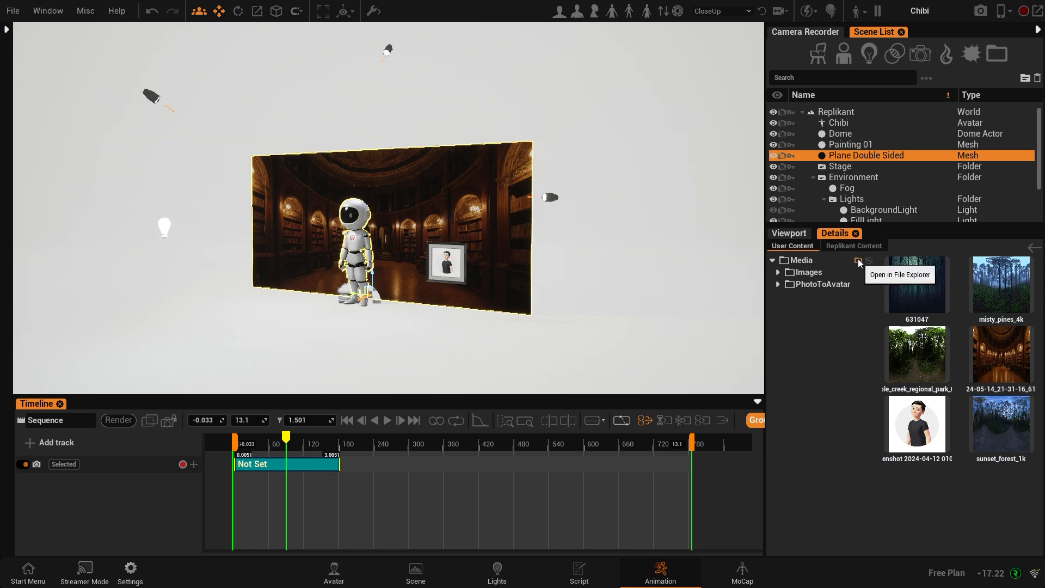
pyautogui.click(858, 263)
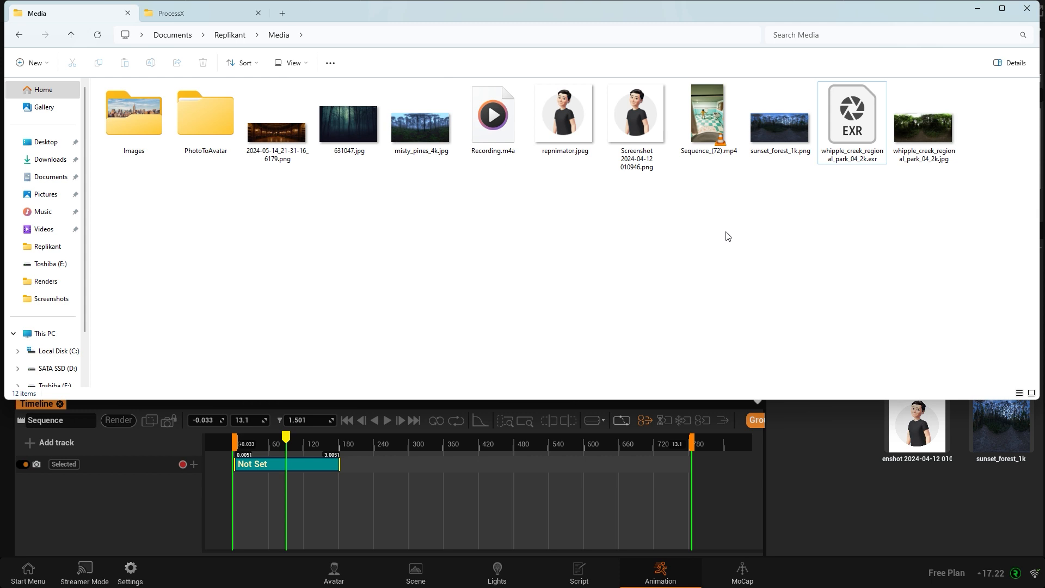
# Copy Video1.mp4 from the ProcessX folder into Replikant's Media folder and return to Replikant
pyautogui.rightClick(588, 220)
pyautogui.click(182, 16)
pyautogui.rightClick(128, 119)
pyautogui.click(143, 131)
pyautogui.click(71, 14)
pyautogui.rightClick(405, 186)
pyautogui.click(414, 199)
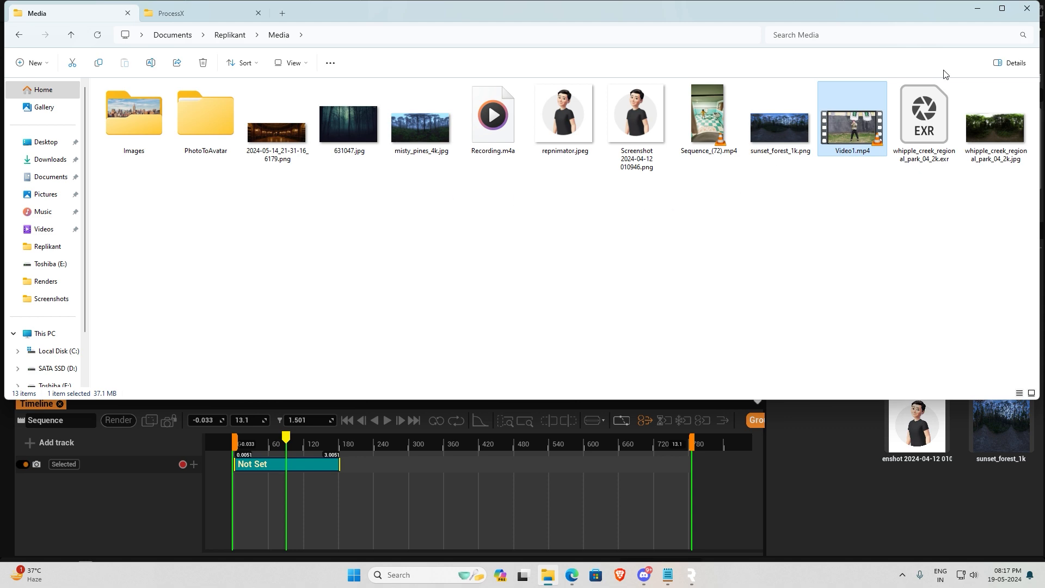
pyautogui.click(976, 8)
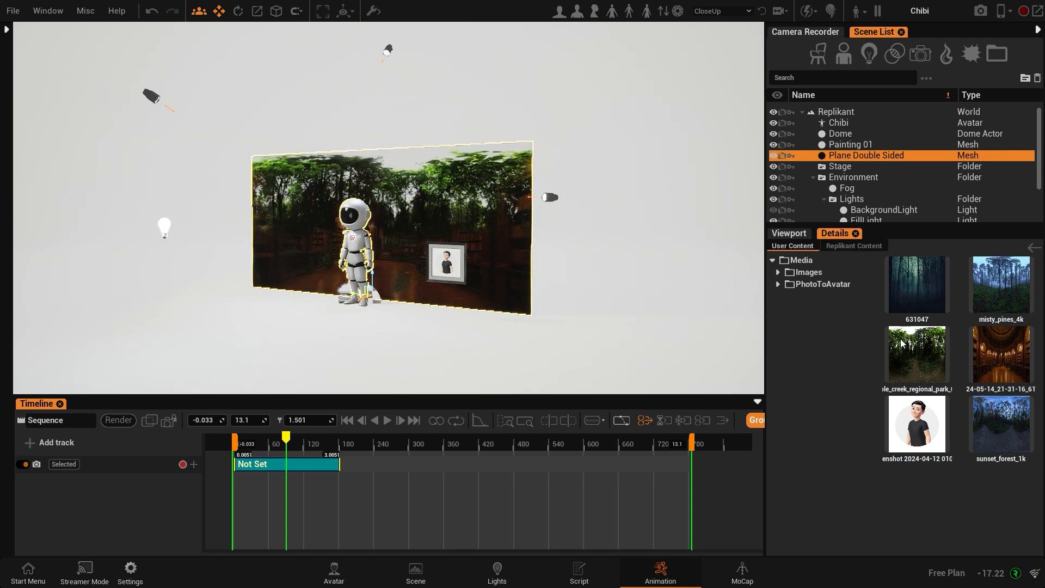
# Leave the user content image list and redisplay the Plane Double Sided's tiling and base color material settings
pyautogui.click(771, 261)
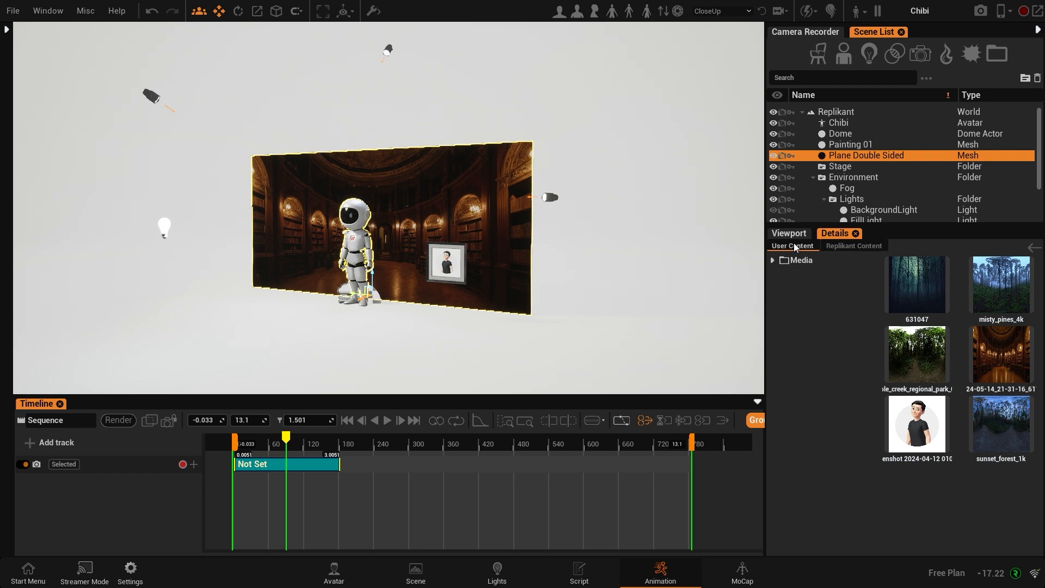
pyautogui.click(844, 166)
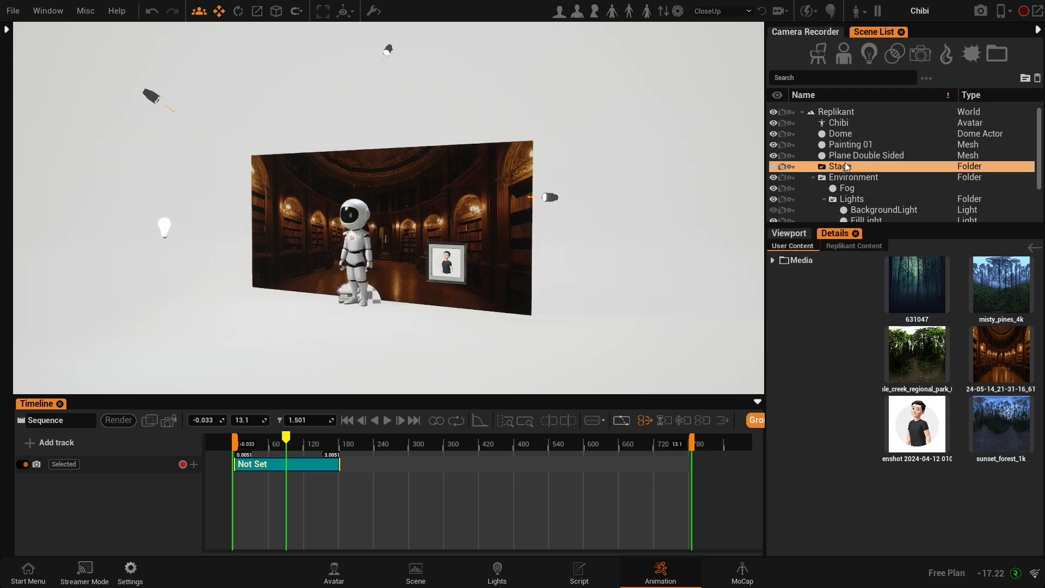
pyautogui.click(855, 156)
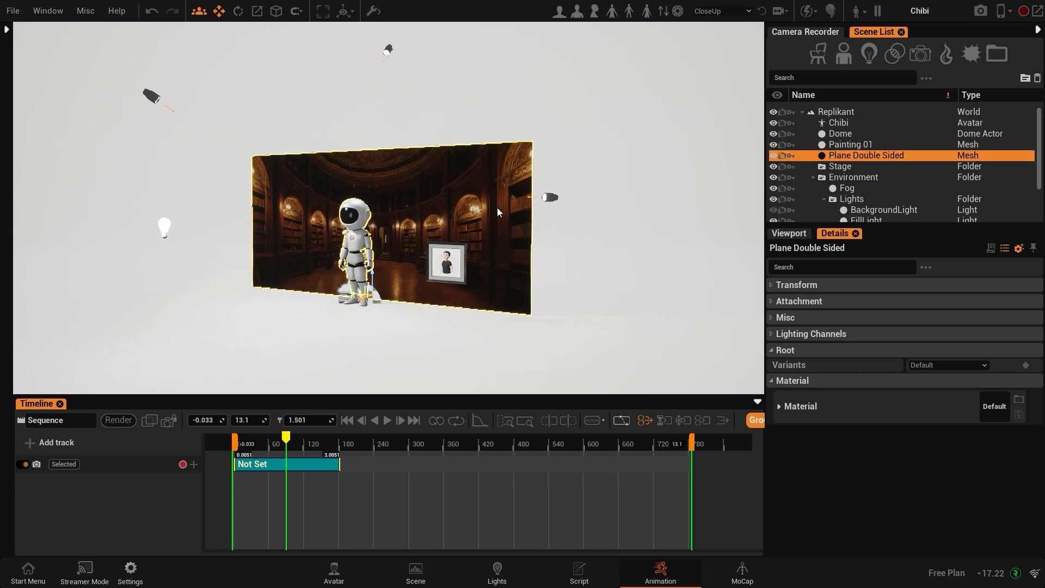
pyautogui.click(778, 406)
pyautogui.scroll(-4, 818, 482)
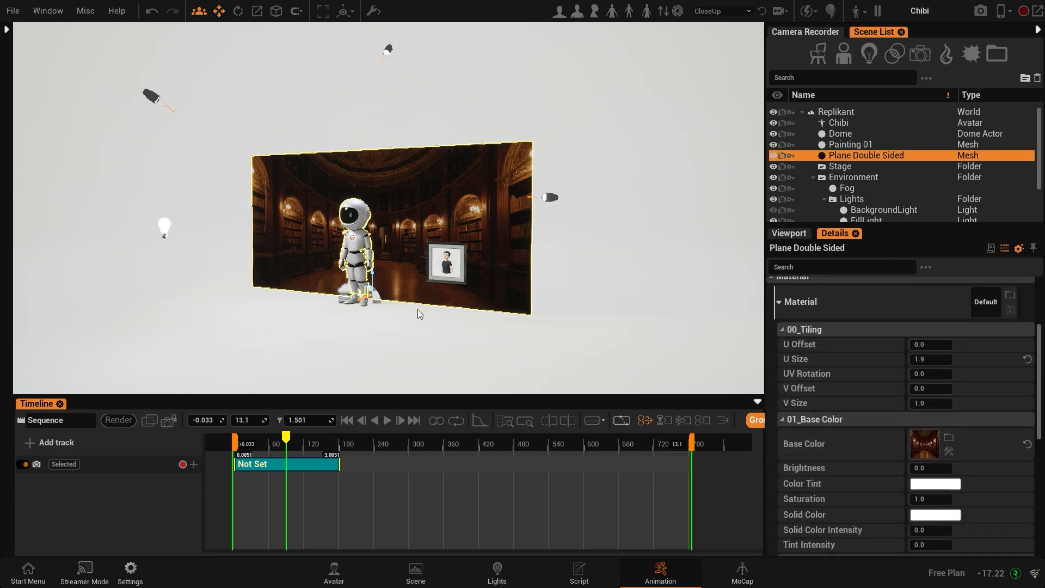
# Show the User Video content window, preview Video1, and check its file in the Media folder
pyautogui.click(58, 12)
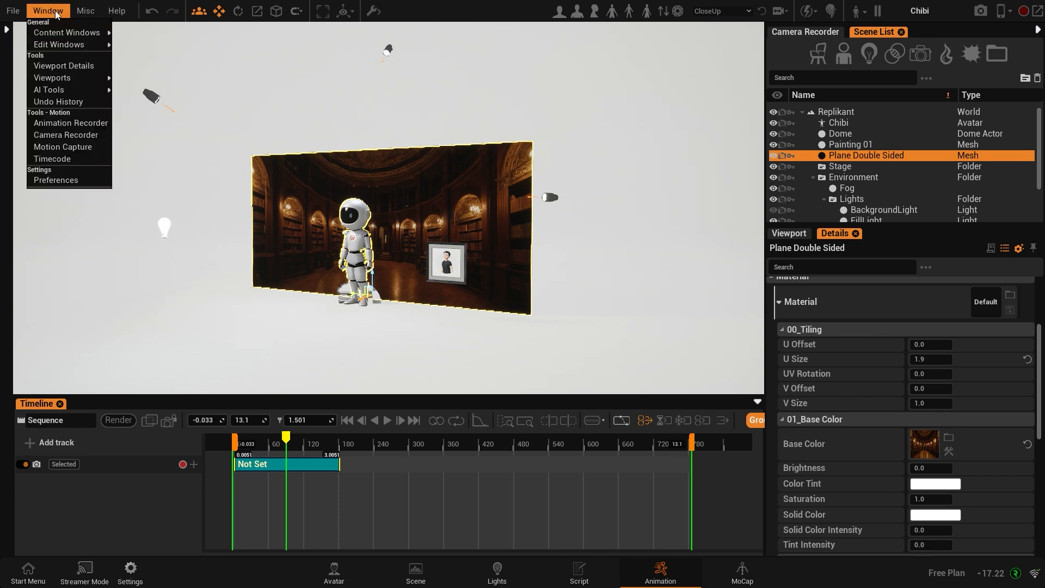
pyautogui.moveTo(64, 36)
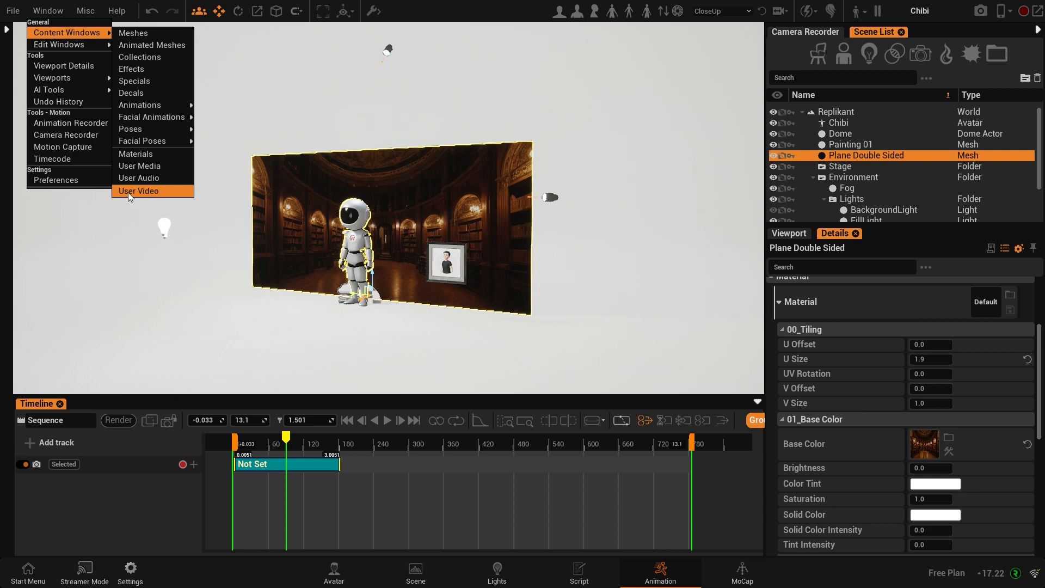
pyautogui.click(148, 192)
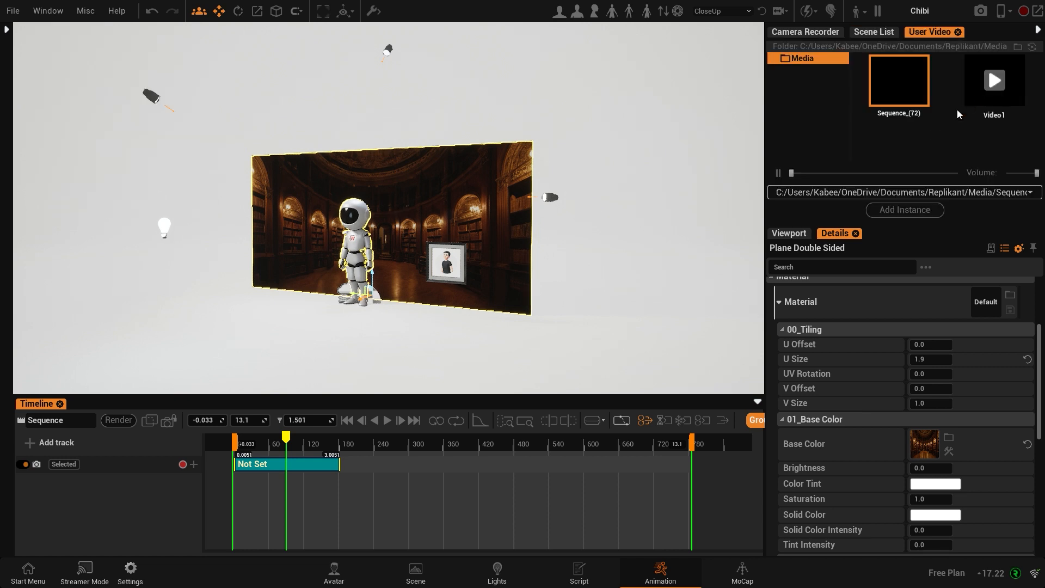
pyautogui.click(989, 103)
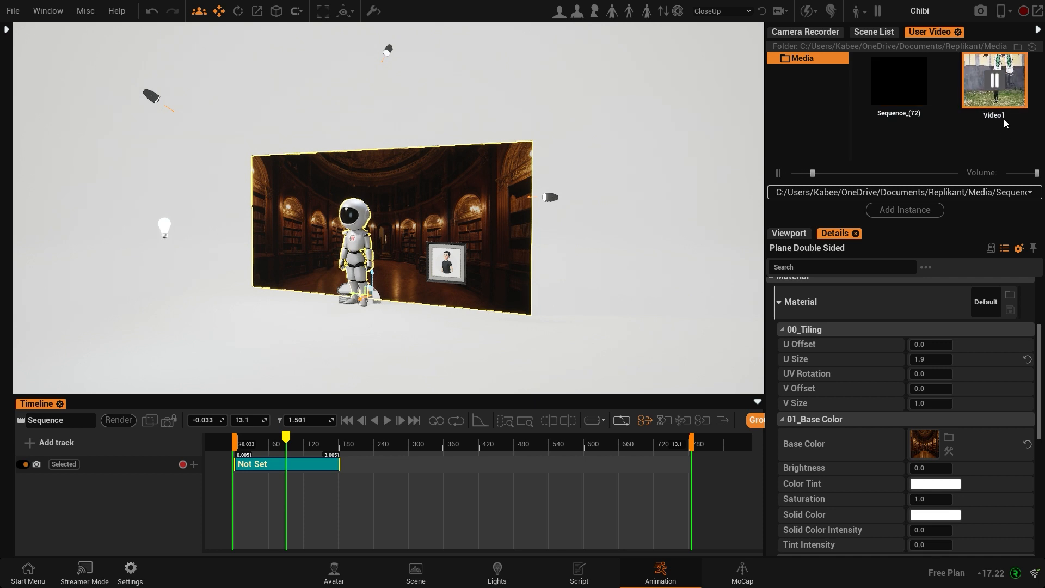
pyautogui.hotkey('alt', 'Tab')
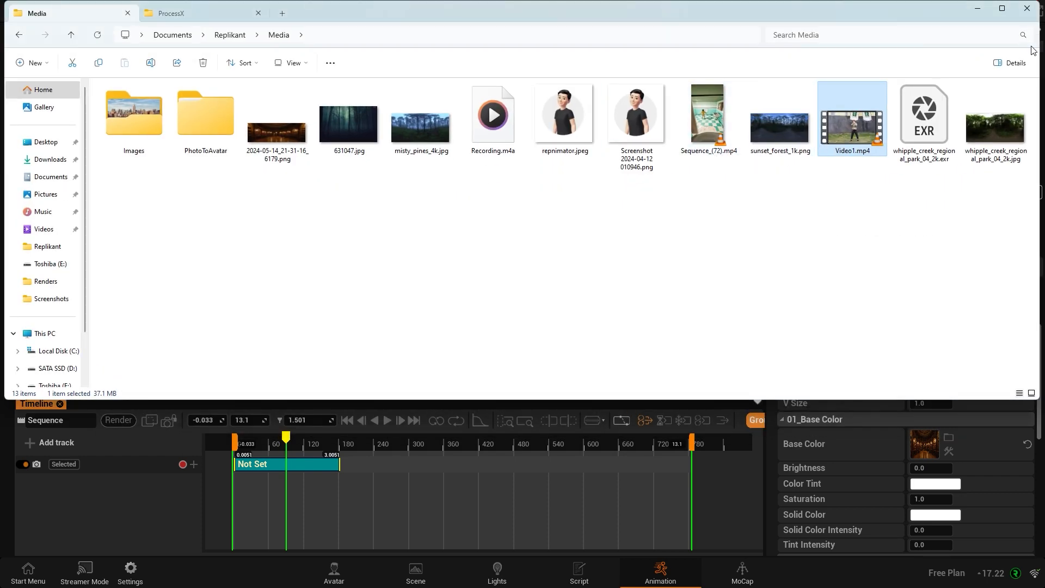
pyautogui.click(978, 9)
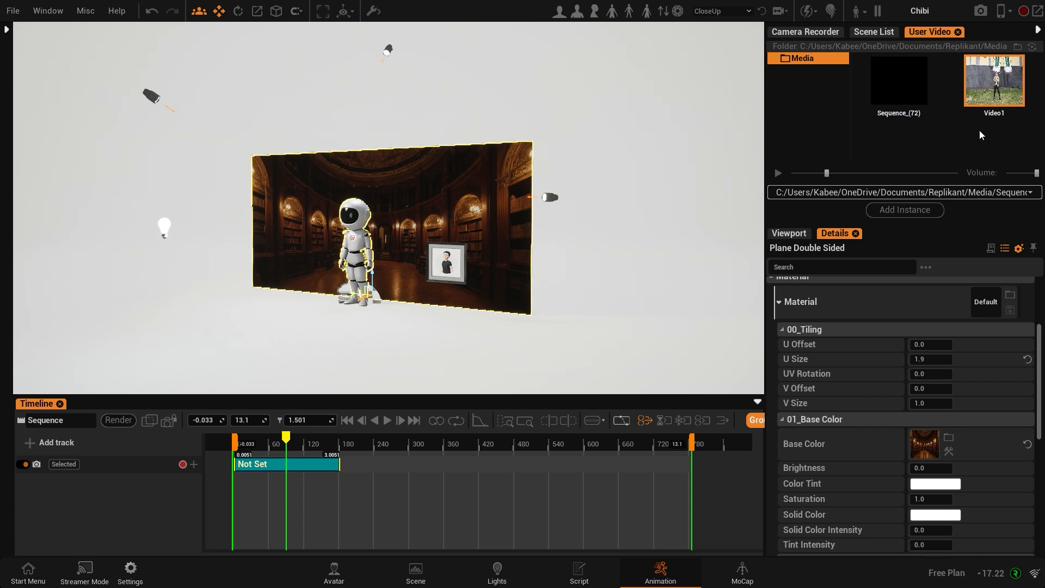
# Apply Video1 as the Plane Double Sided's Base Color in place of the library image
pyautogui.moveTo(981, 97)
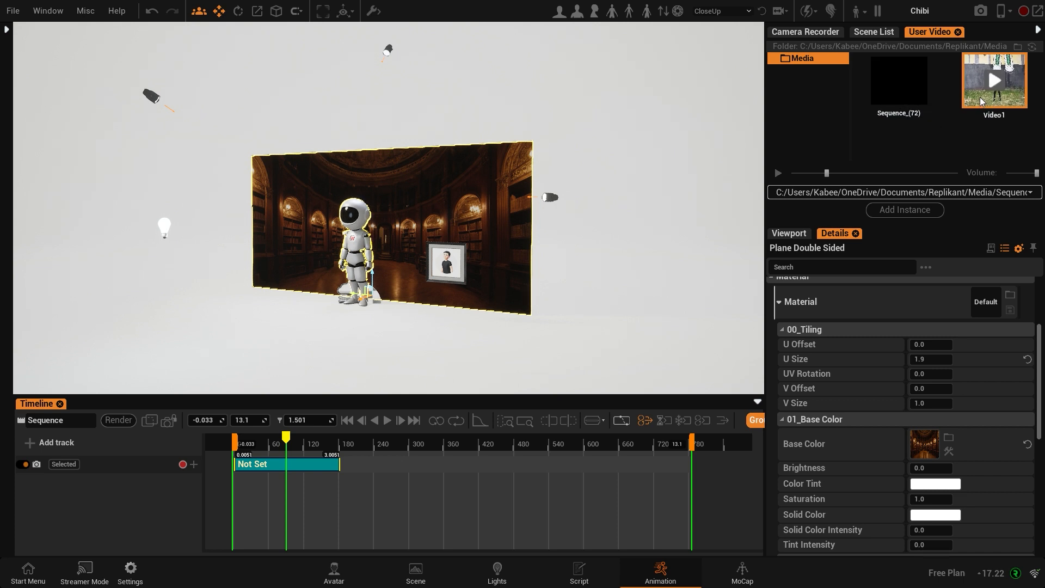
pyautogui.moveTo(982, 95); pyautogui.dragTo(919, 441)
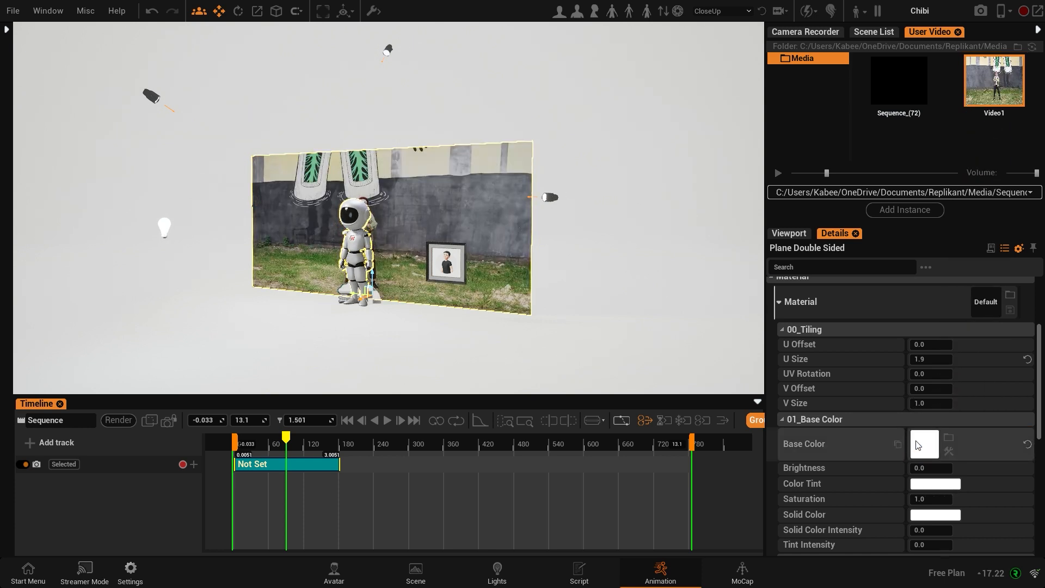
pyautogui.moveTo(334, 351)
pyautogui.mouseDown(button='right')
pyautogui.moveTo(392, 351)
pyautogui.moveTo(334, 351)
pyautogui.mouseUp(button='right')
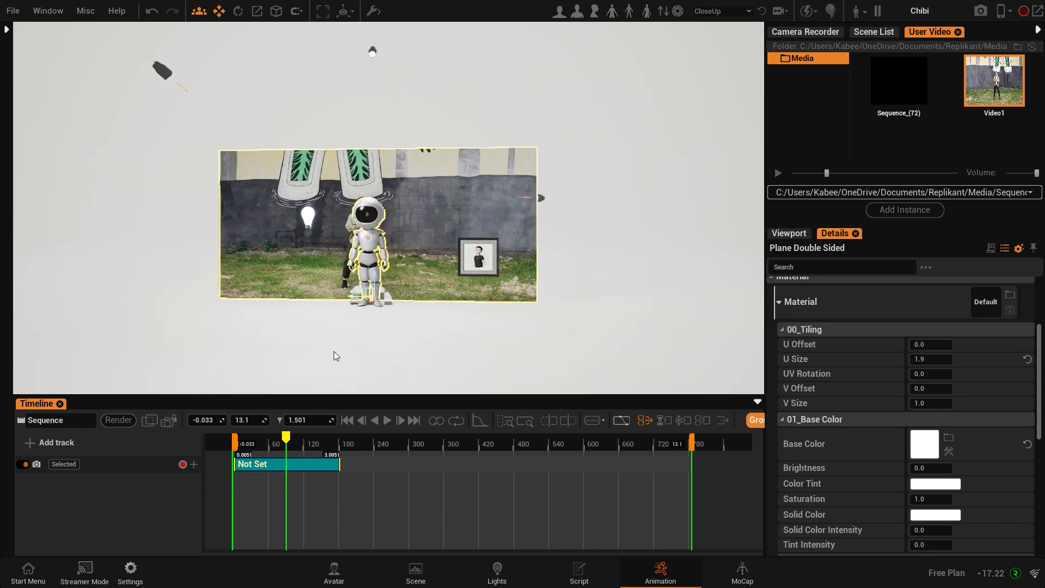
# Shift the Plane Double Sided sideways behind Chibi and move Painting 01 out to the plane's far edge
pyautogui.moveTo(352, 301); pyautogui.dragTo(488, 318)
pyautogui.click(486, 267)
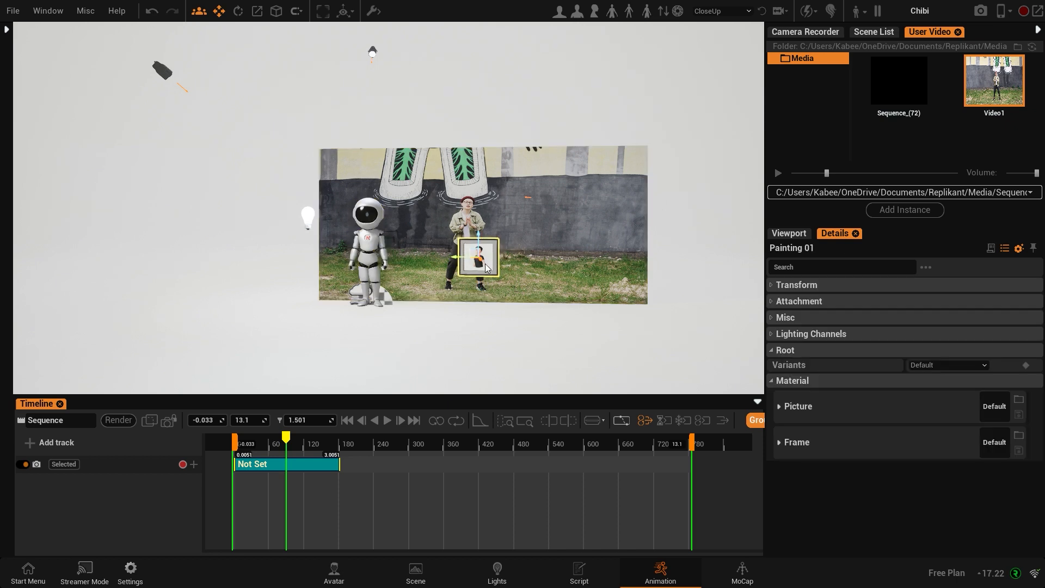
pyautogui.moveTo(453, 262)
pyautogui.mouseDown()
pyautogui.moveTo(544, 261)
pyautogui.moveTo(564, 279)
pyautogui.mouseUp()
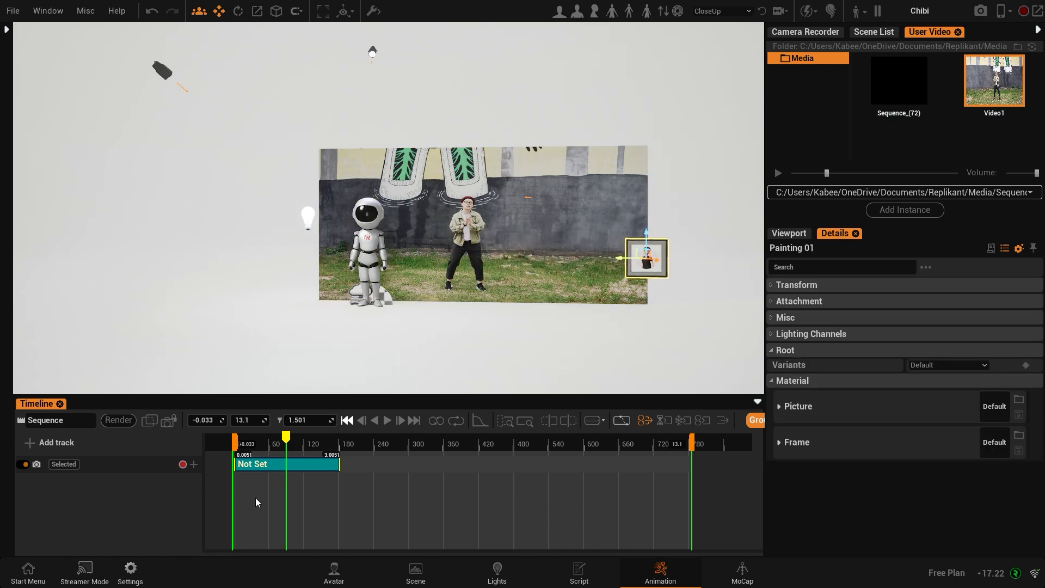
# Play Video1 on the plane and scrub the timeline playhead back to 0.467
pyautogui.moveTo(299, 448); pyautogui.dragTo(288, 448)
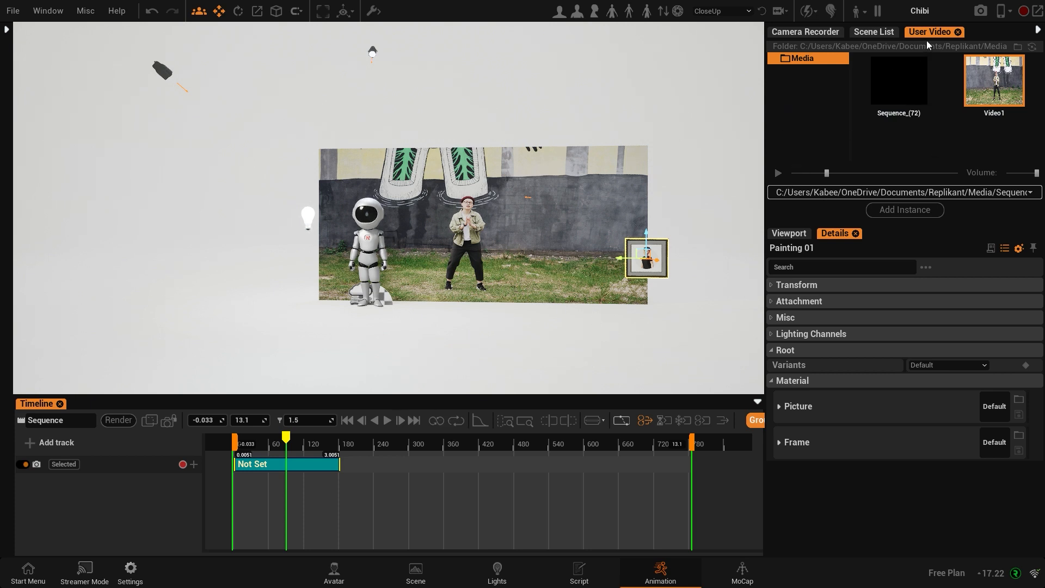
pyautogui.moveTo(988, 86)
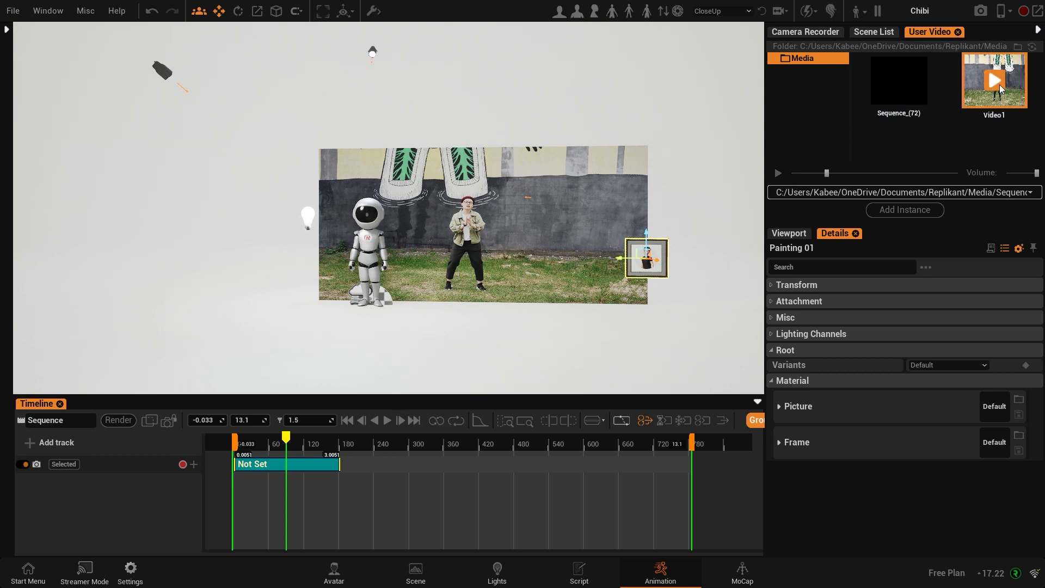
pyautogui.click(999, 84)
pyautogui.moveTo(288, 451); pyautogui.dragTo(250, 451)
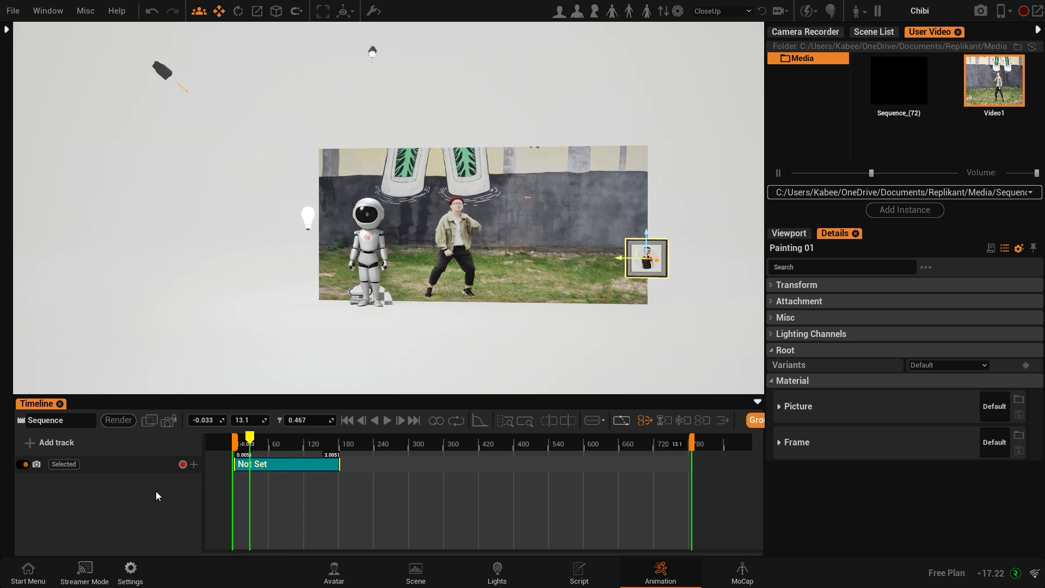
# Select the Chibi avatar and display the Scene List in place of the user videos
pyautogui.click(370, 272)
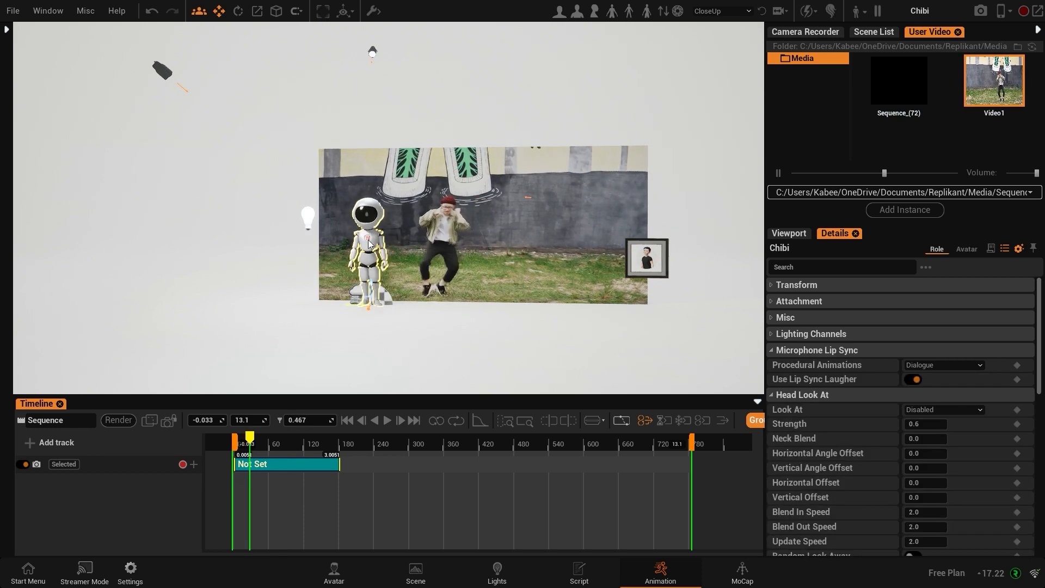
pyautogui.click(858, 33)
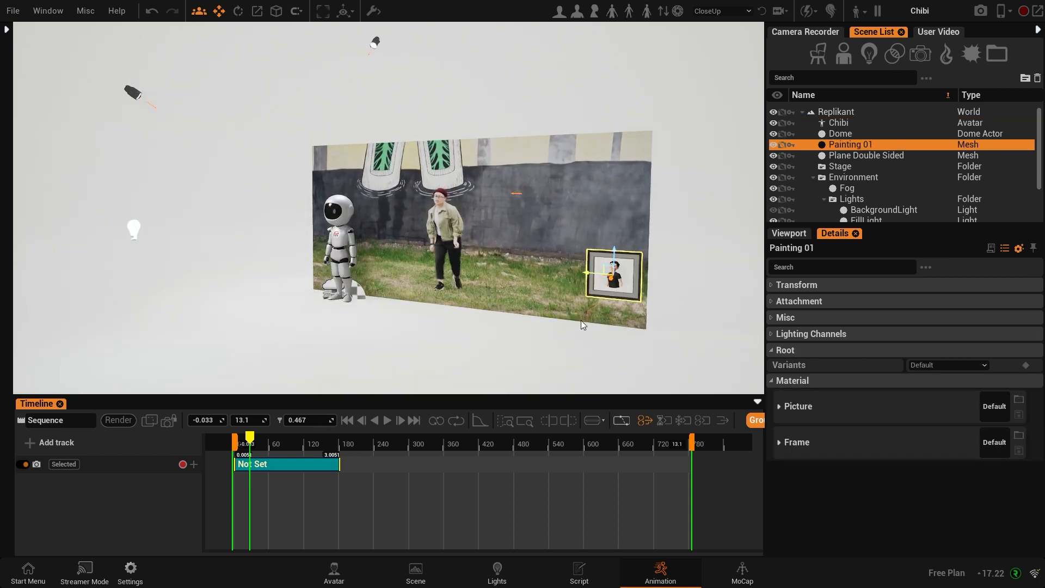
pyautogui.moveTo(581, 321)
pyautogui.mouseDown(button='right')
pyautogui.moveTo(625, 321)
pyautogui.moveTo(587, 321)
pyautogui.mouseUp(button='right')
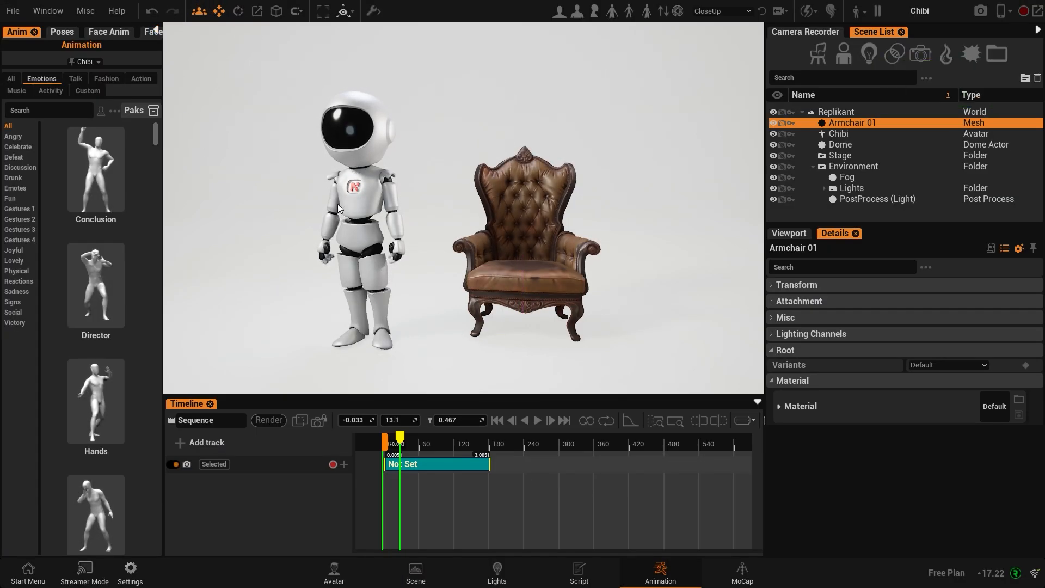
# Enter the Avatar workspace, view the avatar presets, and display Chibi's Attach page
pyautogui.moveTo(543, 271)
pyautogui.mouseDown(button='right')
pyautogui.moveTo(620, 271)
pyautogui.moveTo(543, 271)
pyautogui.mouseUp(button='right')
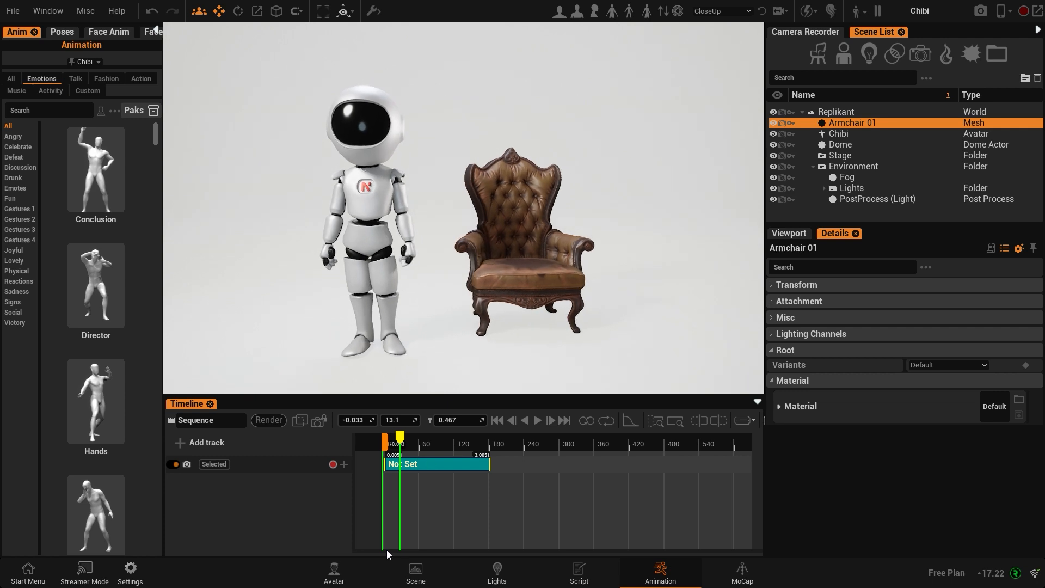
pyautogui.click(342, 578)
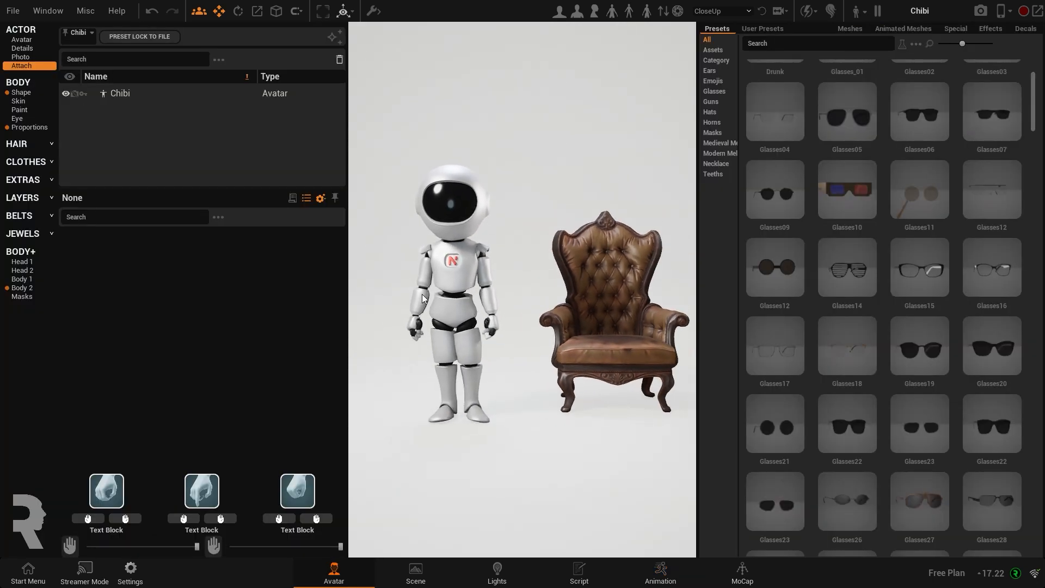
pyautogui.click(28, 39)
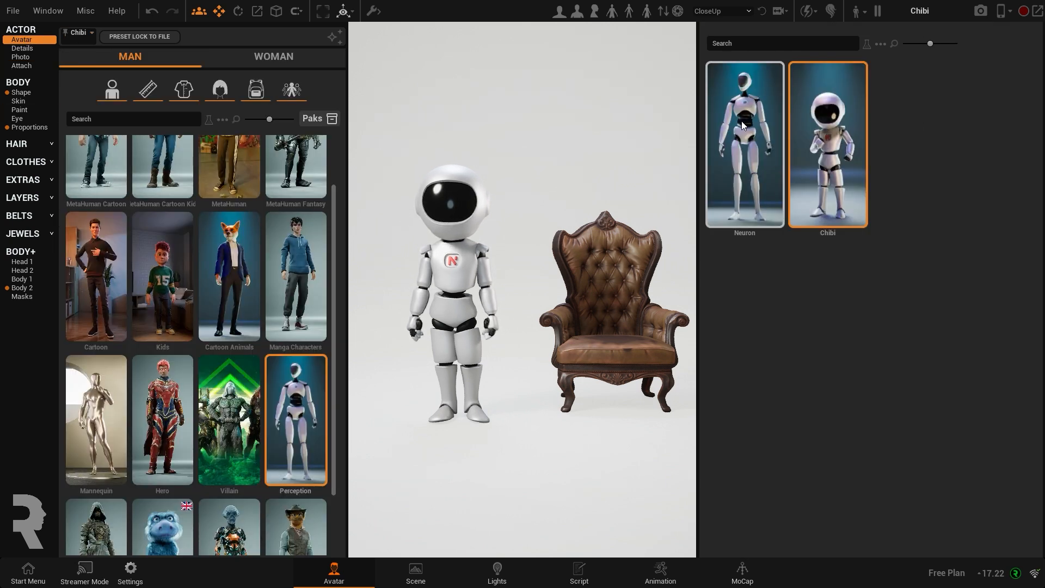
pyautogui.click(22, 66)
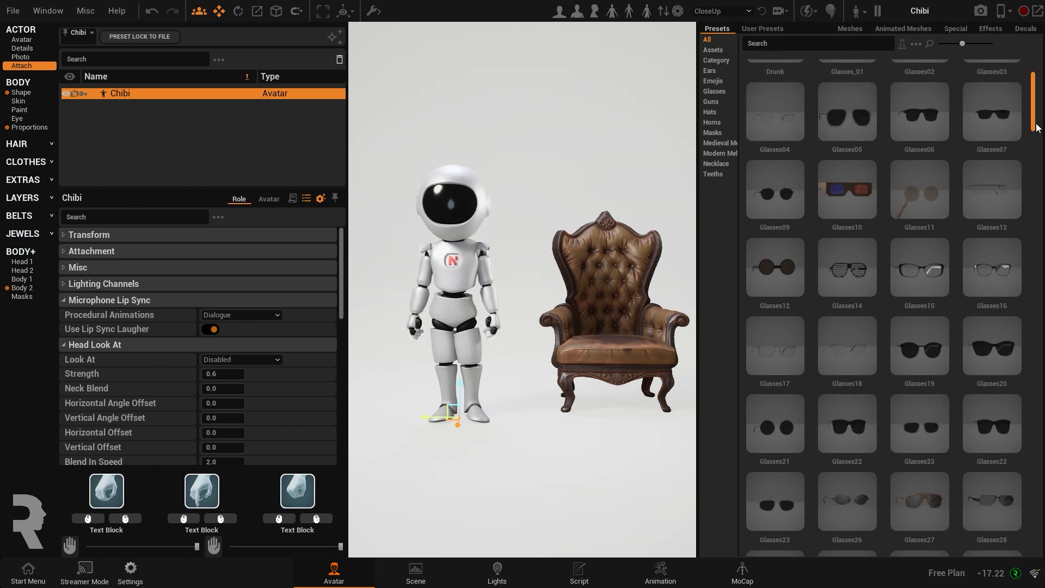
# Browse the attachable presets and preview the Sad and Drunk emojis on Chibi
pyautogui.moveTo(1036, 121); pyautogui.dragTo(1039, 525)
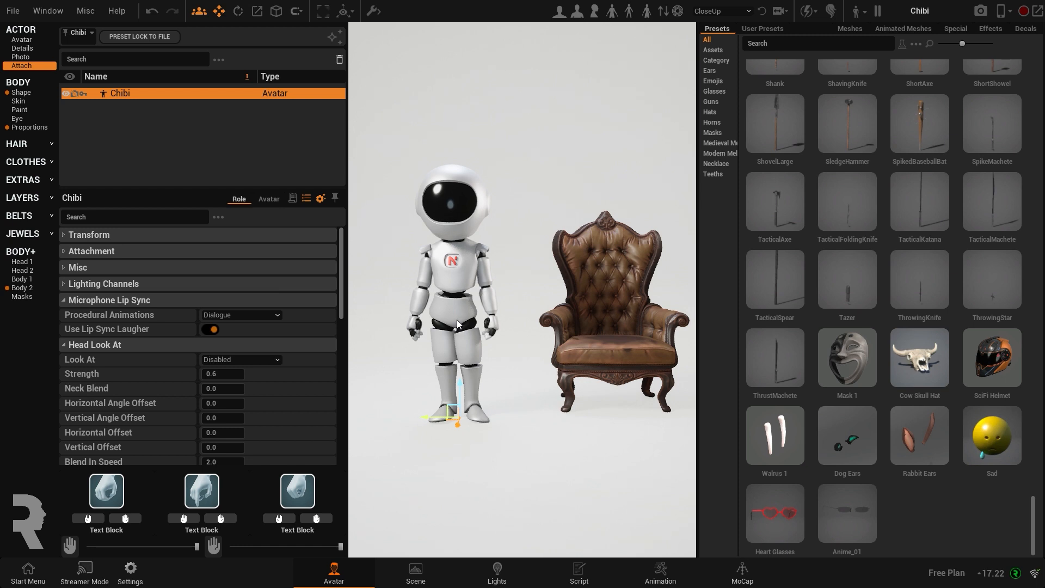
pyautogui.click(1006, 449)
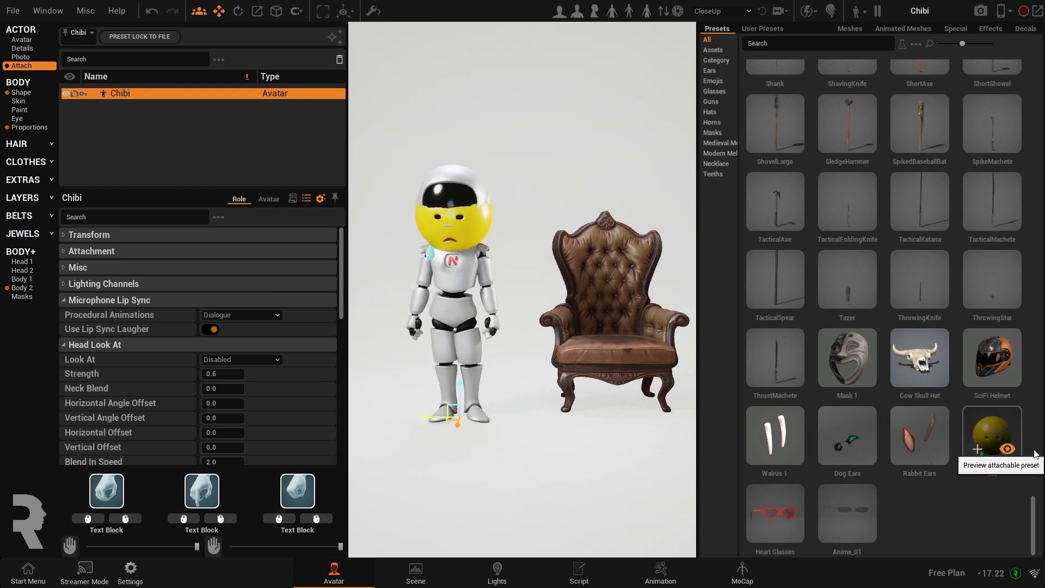
pyautogui.scroll(10, 1006, 451)
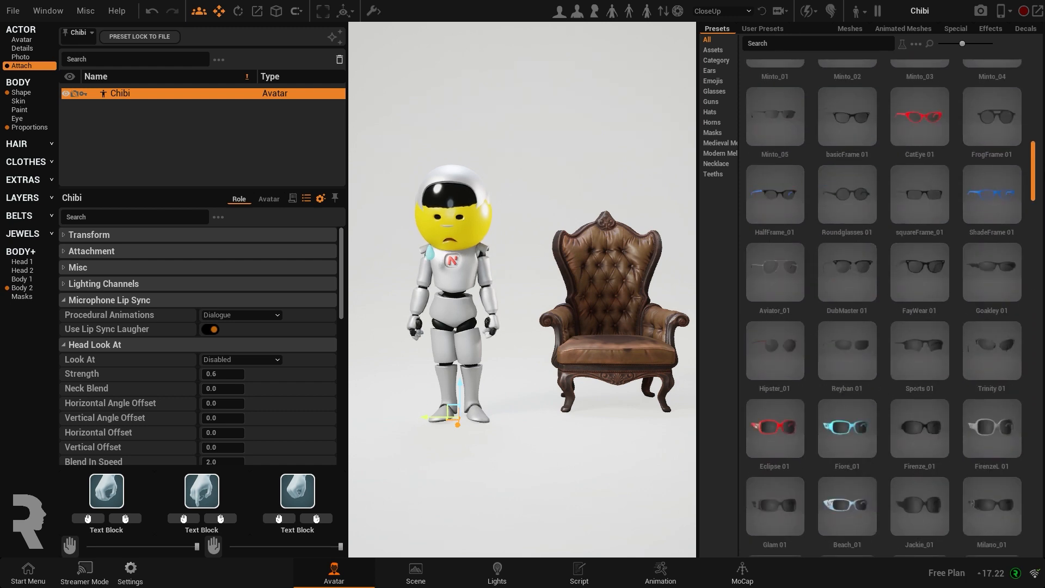
pyautogui.scroll(8, 989, 89)
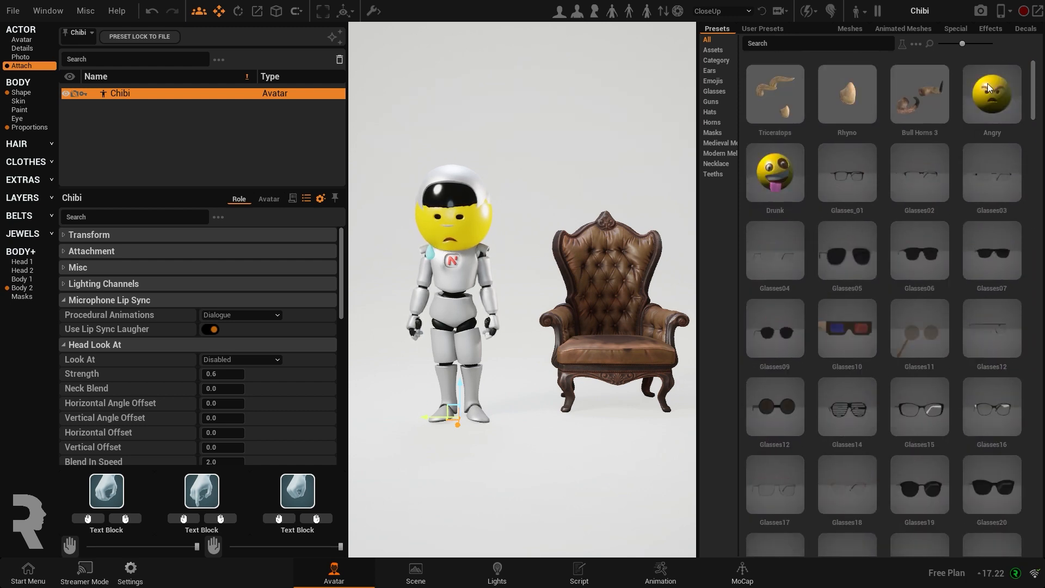
pyautogui.click(790, 187)
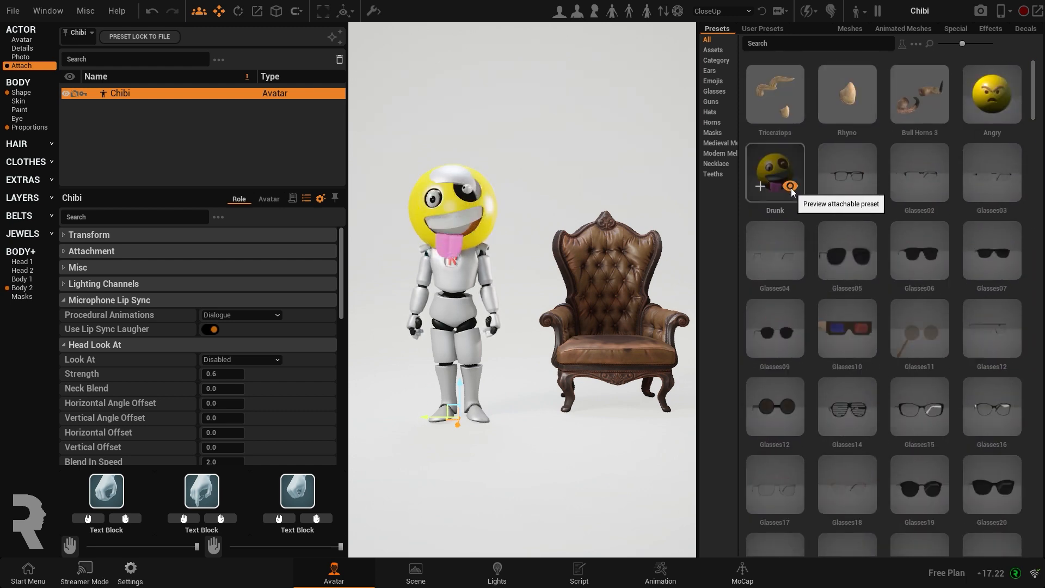
# Attach the Drunk emoji preset to Chibi and select it in the attachment hierarchy
pyautogui.click(759, 185)
pyautogui.click(131, 92)
pyautogui.click(131, 107)
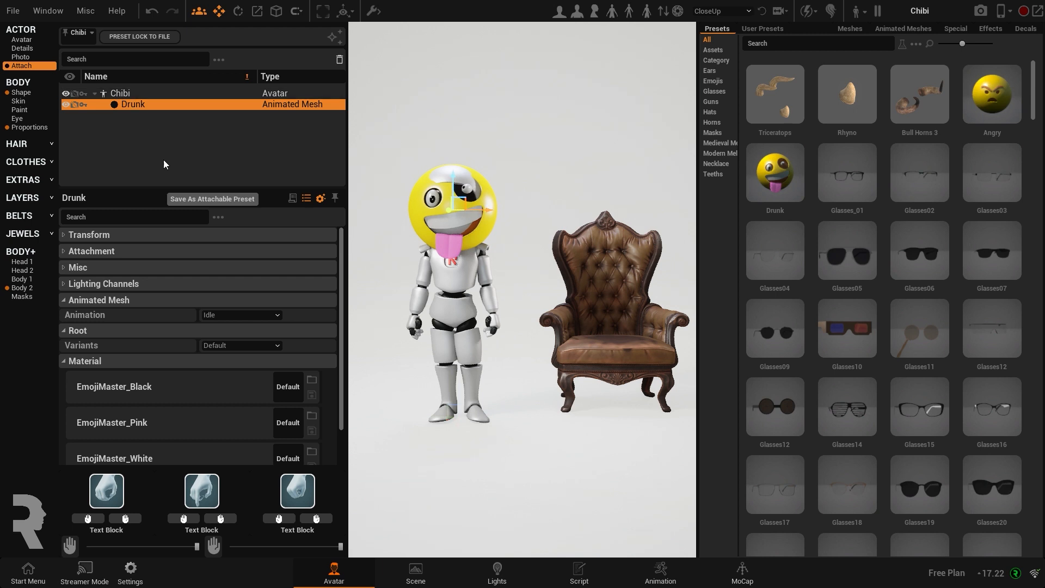
# Try raising the Drunk emoji above Chibi's head and undo the move
pyautogui.moveTo(457, 320)
pyautogui.mouseDown(button='middle')
pyautogui.moveTo(475, 321)
pyautogui.moveTo(441, 315)
pyautogui.mouseUp(button='middle')
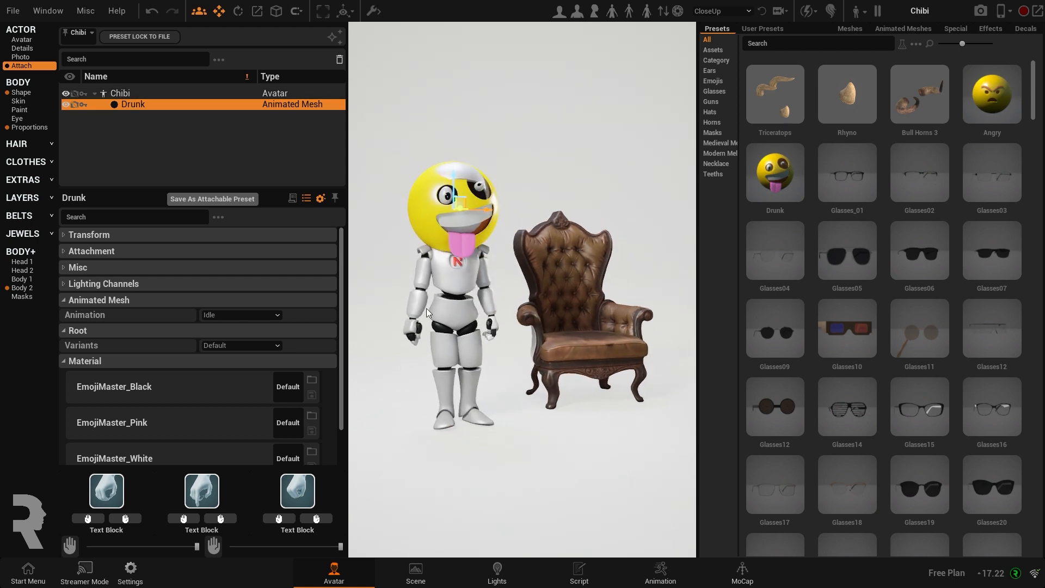
pyautogui.moveTo(453, 176); pyautogui.dragTo(460, 109)
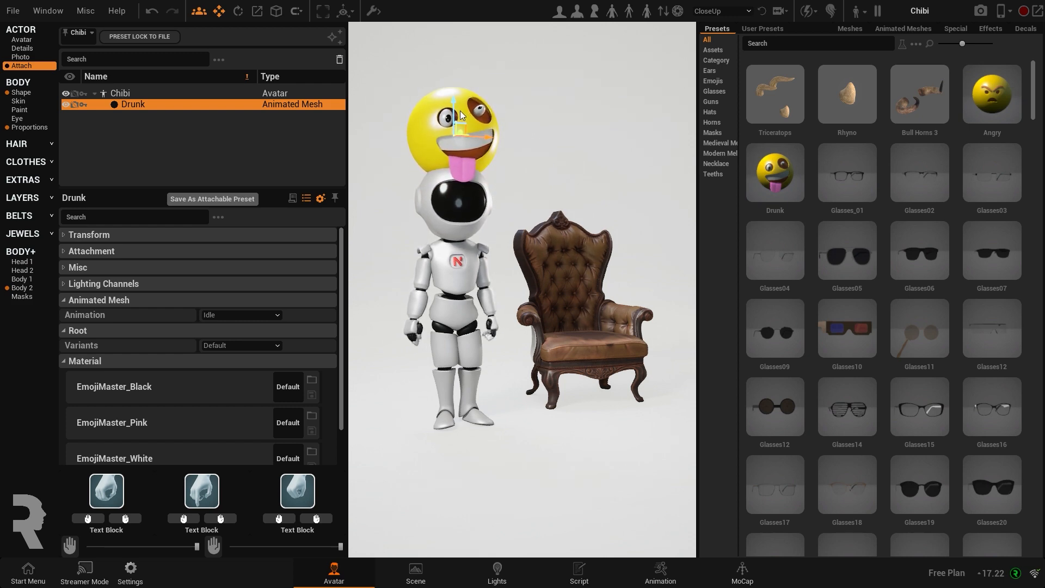
pyautogui.hotkey('ctrl', 'z')
# Examine Chibi with the attached Drunk emoji from several angles in the Animation workspace
pyautogui.click(660, 571)
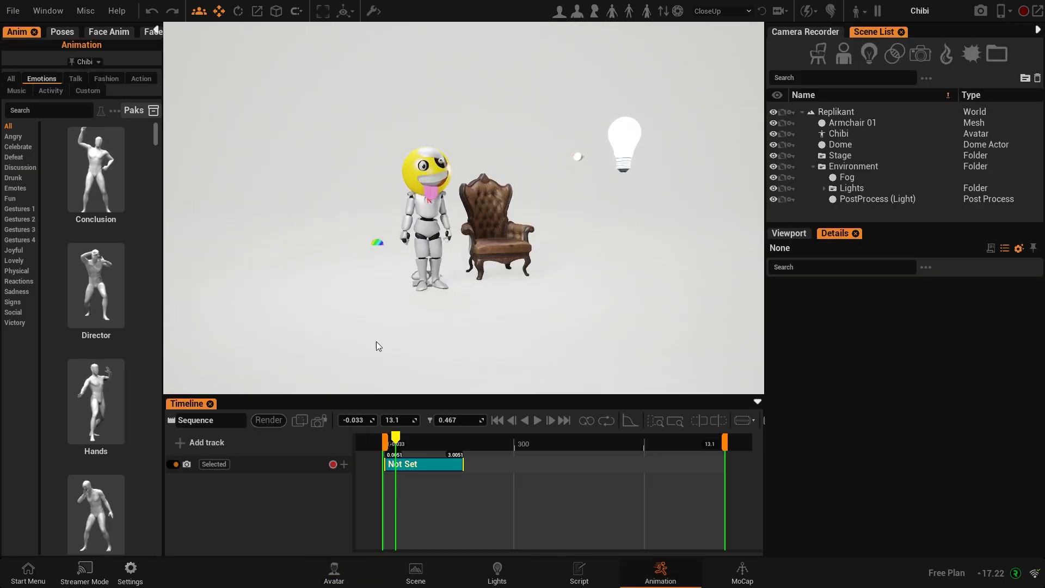
pyautogui.moveTo(463, 208)
pyautogui.mouseDown(button='right')
pyautogui.moveTo(381, 208)
pyautogui.moveTo(457, 208)
pyautogui.mouseUp(button='right')
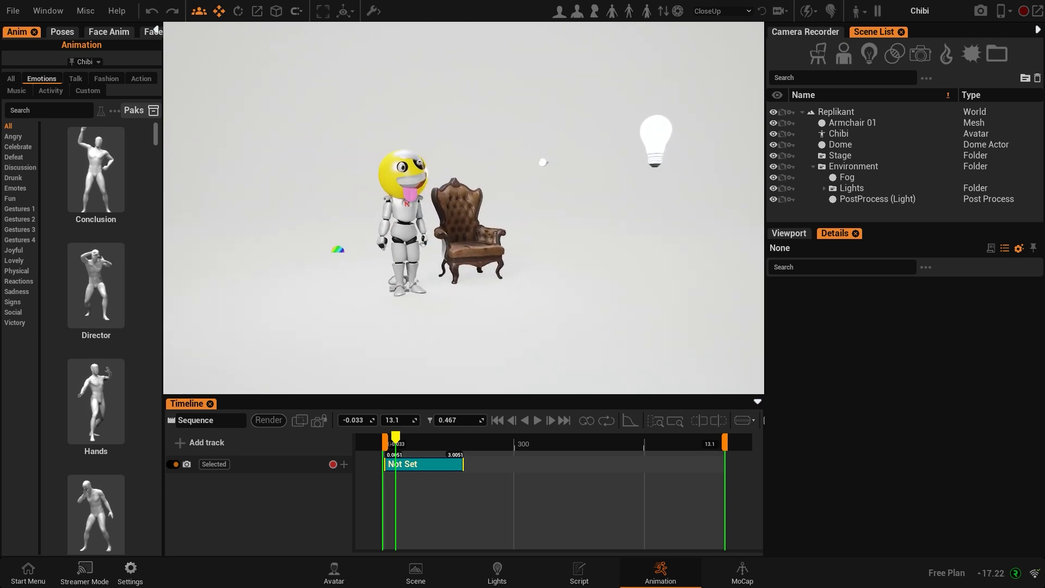
pyautogui.scroll(3, 464, 207)
pyautogui.click(334, 571)
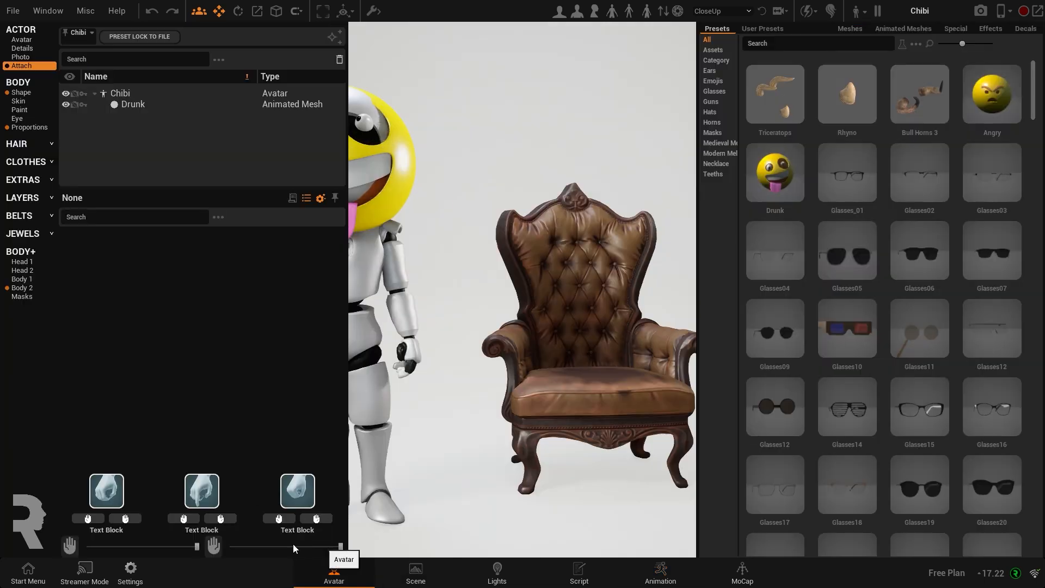
pyautogui.click(660, 571)
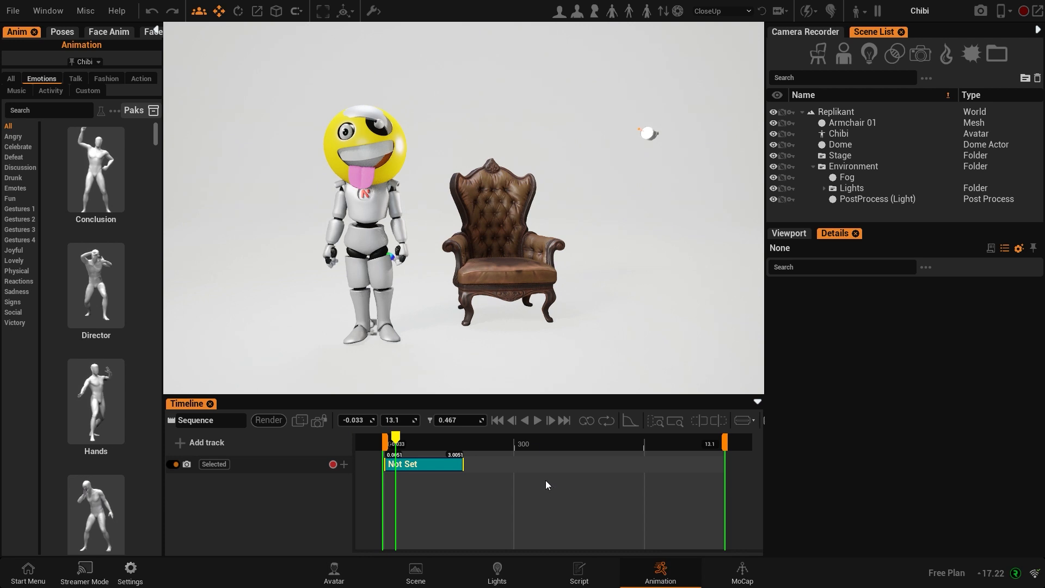
pyautogui.rightClick(364, 301)
pyautogui.moveTo(364, 300); pyautogui.dragTo(489, 300, button='right')
pyautogui.moveTo(490, 162); pyautogui.dragTo(446, 162, button='right')
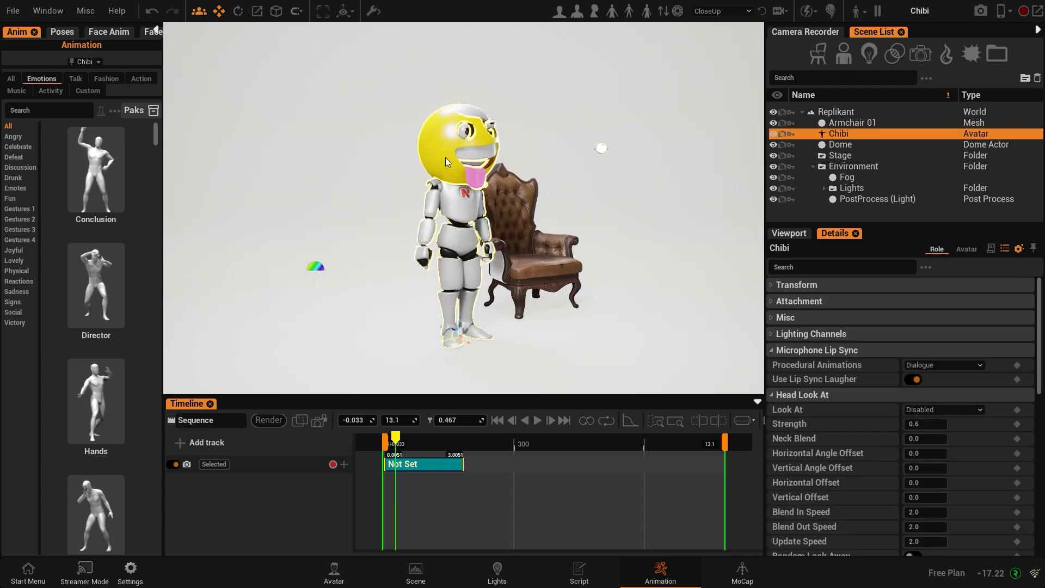
pyautogui.moveTo(745, 334); pyautogui.dragTo(489, 363, button='right')
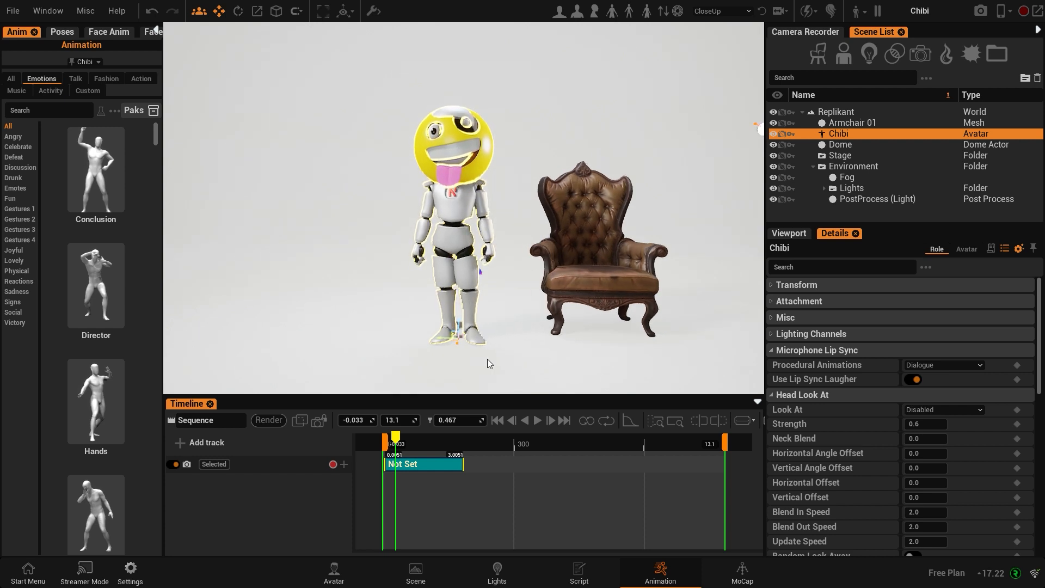
pyautogui.moveTo(334, 282); pyautogui.dragTo(376, 282, button='right')
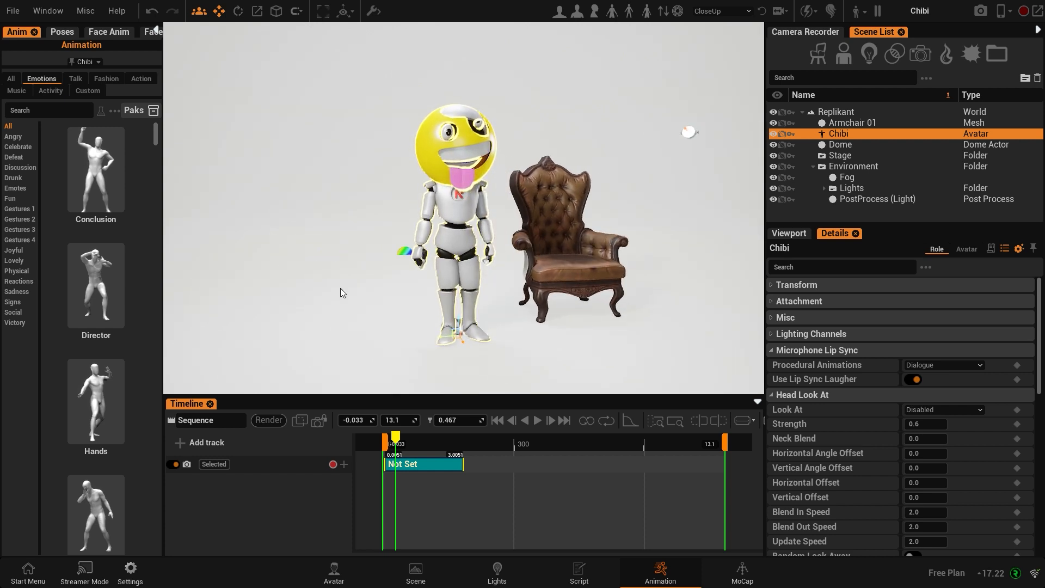
# Return to Chibi's attachments in the Avatar workspace and delete the Drunk emoji
pyautogui.click(338, 580)
pyautogui.click(153, 105)
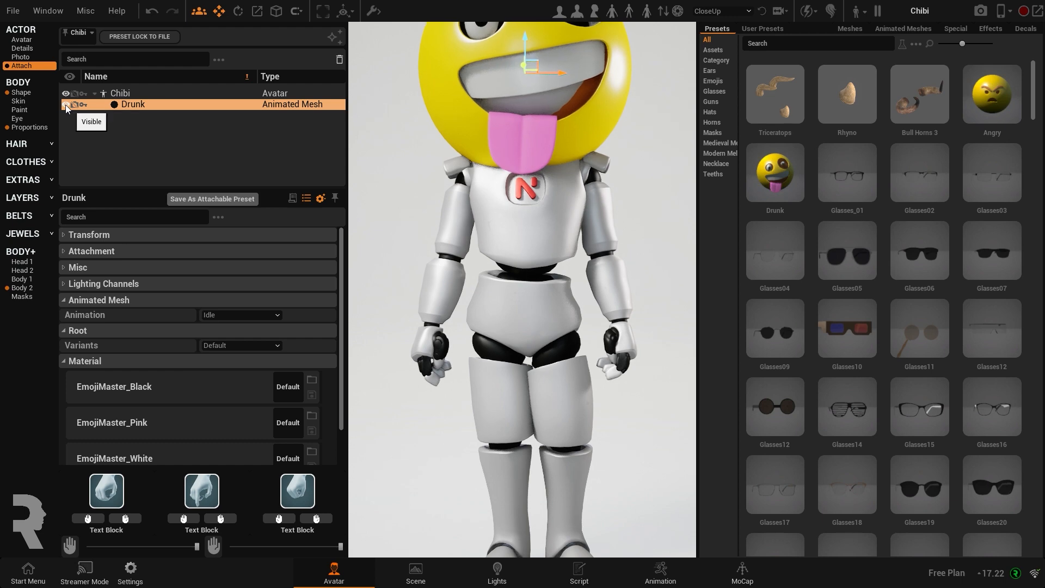
pyautogui.click(339, 60)
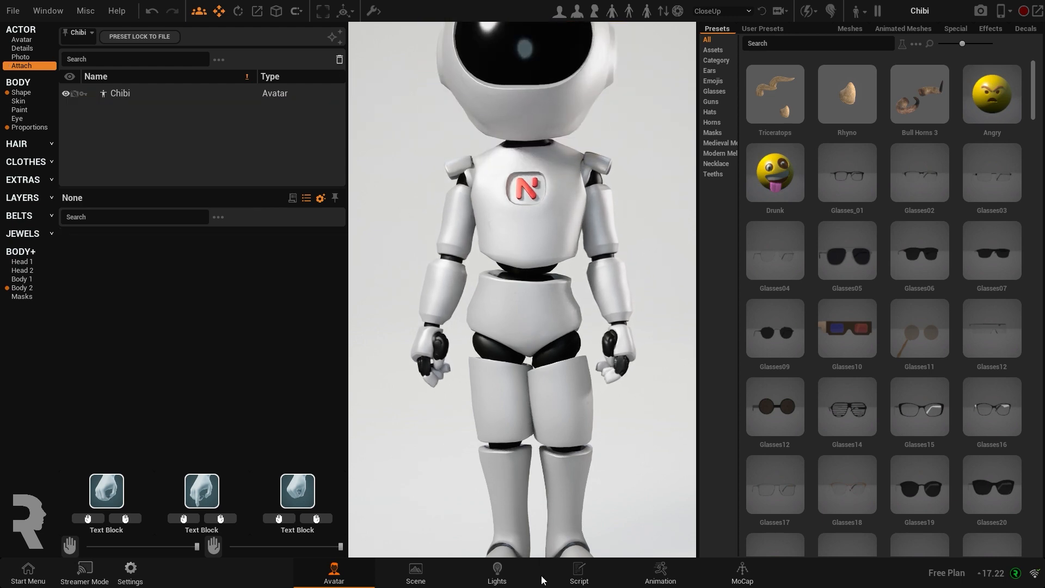
# Show the Animated Meshes library in the Scene workspace and look through the list of available content windows
pyautogui.click(420, 578)
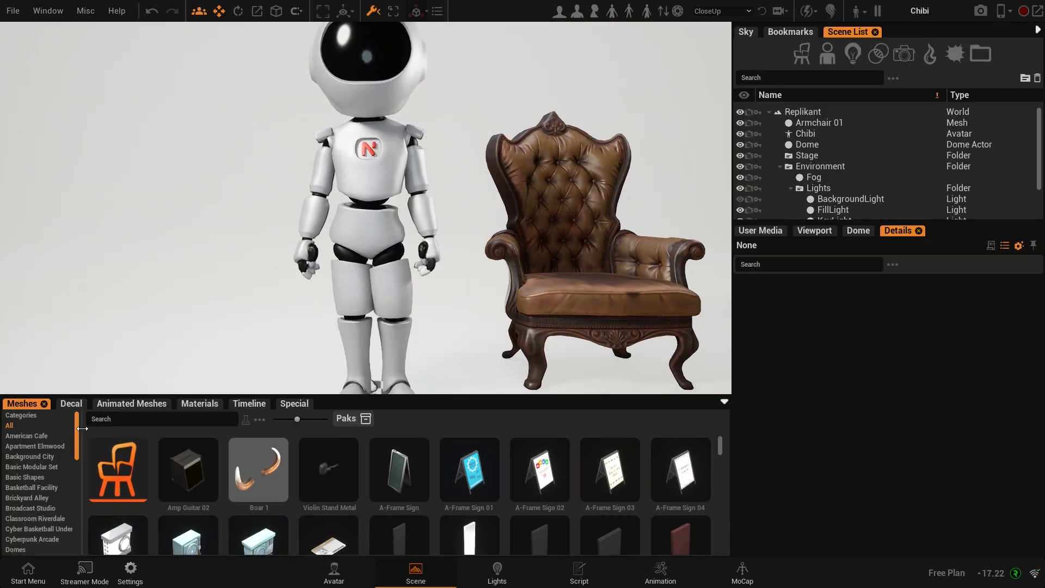
pyautogui.click(116, 405)
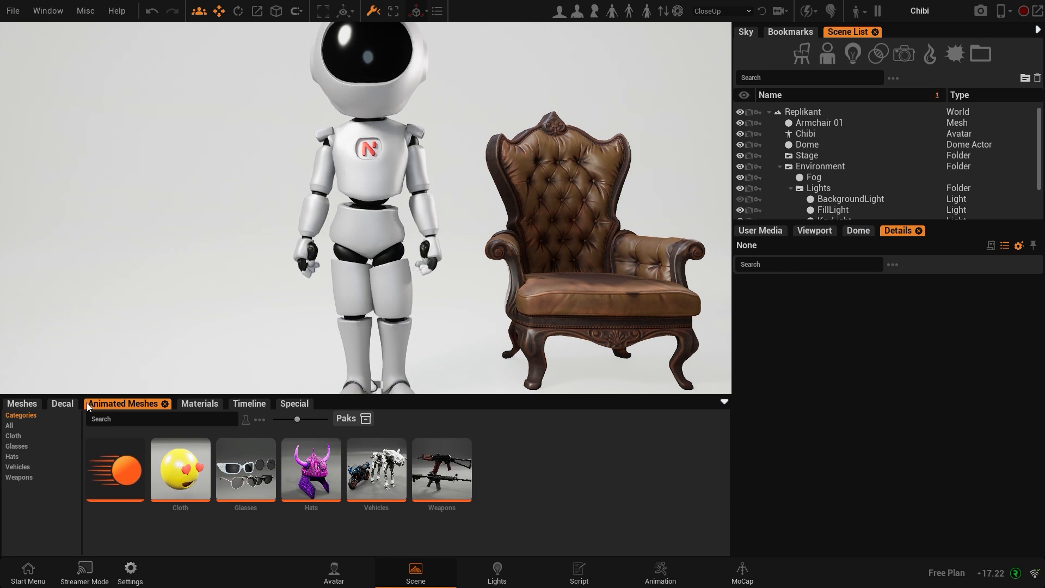
pyautogui.click(50, 11)
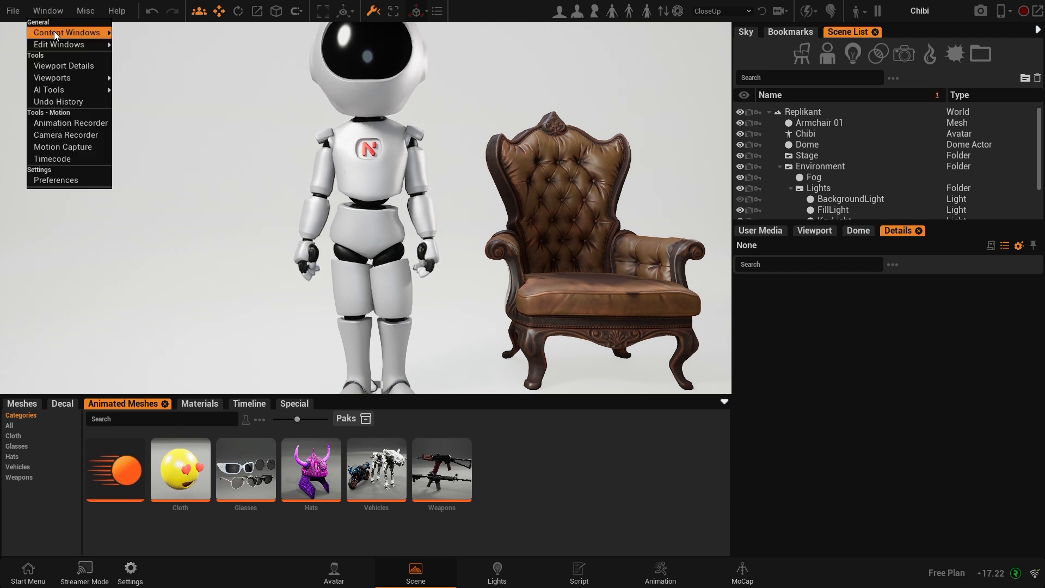
pyautogui.moveTo(56, 42)
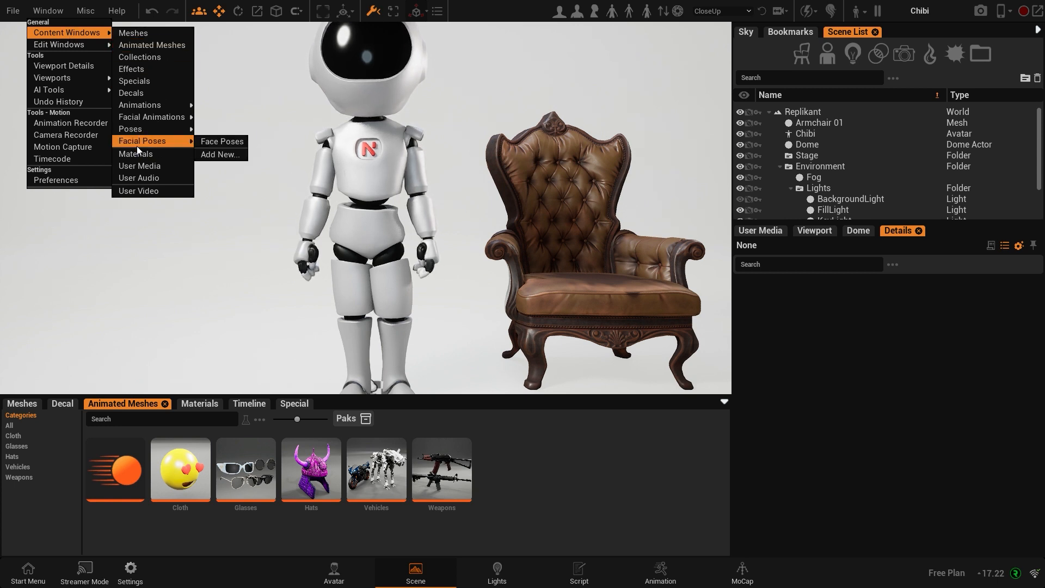
pyautogui.click(537, 486)
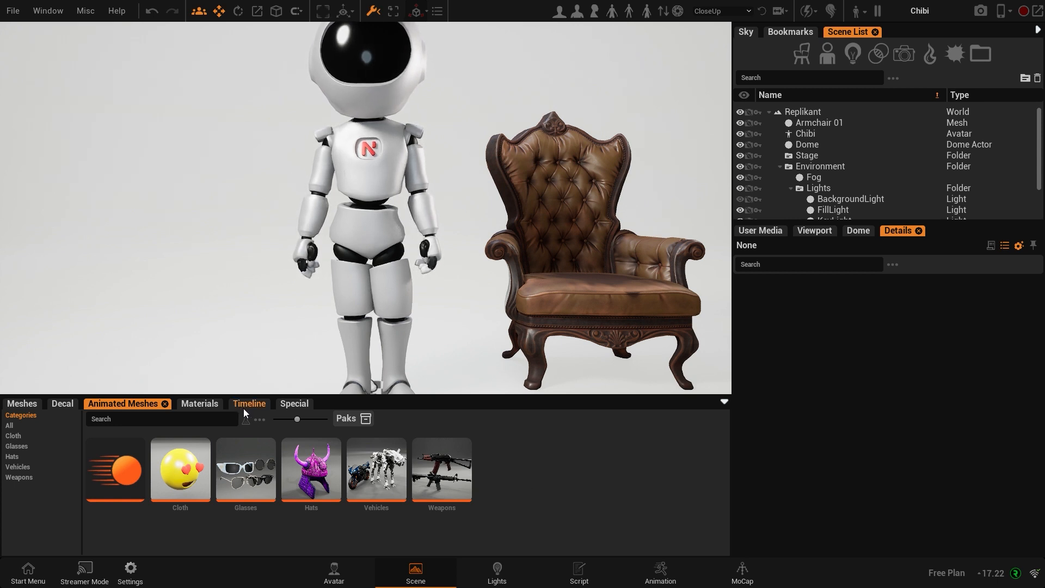
# Place the 25_Heart_Eyes emoji from the Cloth animated meshes beside Chibi, raised to chest height and rotated to face forward
pyautogui.click(299, 505)
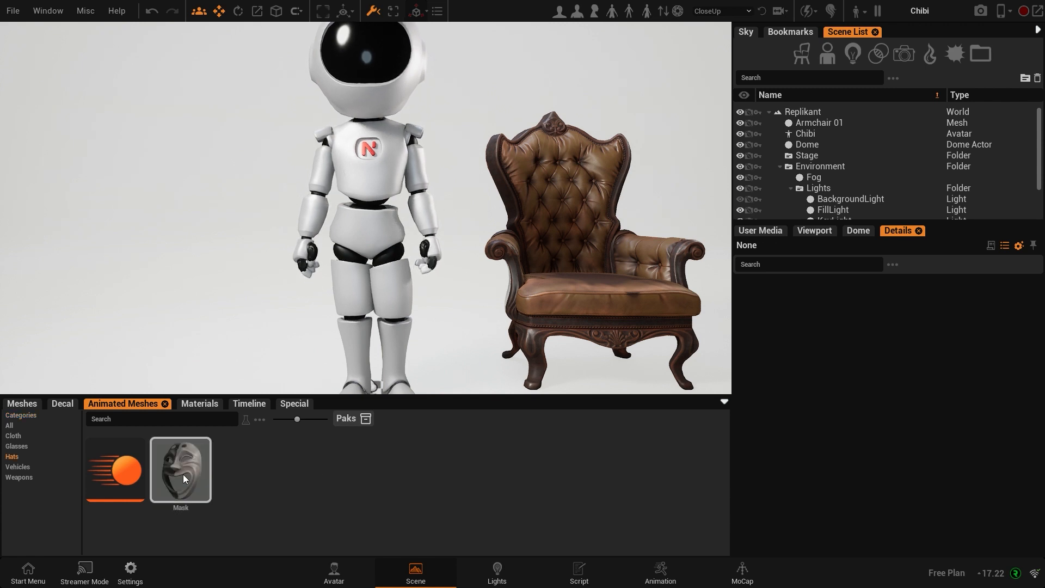
pyautogui.click(22, 435)
pyautogui.moveTo(263, 477); pyautogui.dragTo(233, 235)
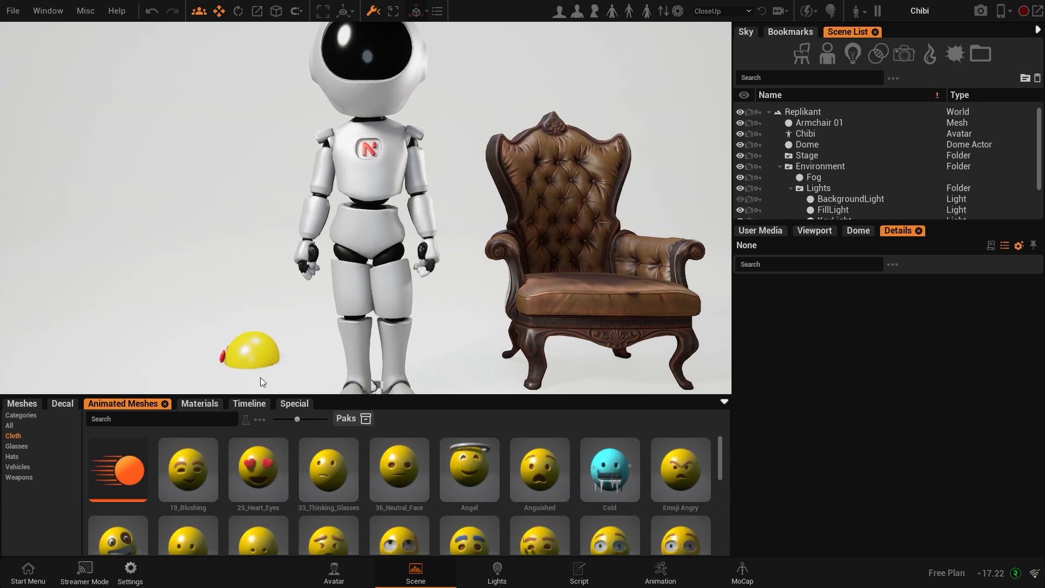
pyautogui.moveTo(267, 390); pyautogui.dragTo(264, 162)
pyautogui.keyDown('alt'); pyautogui.moveTo(265, 162); pyautogui.dragTo(276, 162); pyautogui.keyUp('alt')
pyautogui.moveTo(272, 248)
pyautogui.keyDown('alt'); pyautogui.mouseDown()
pyautogui.moveTo(348, 242)
pyautogui.moveTo(272, 248)
pyautogui.mouseUp(); pyautogui.keyUp('alt')
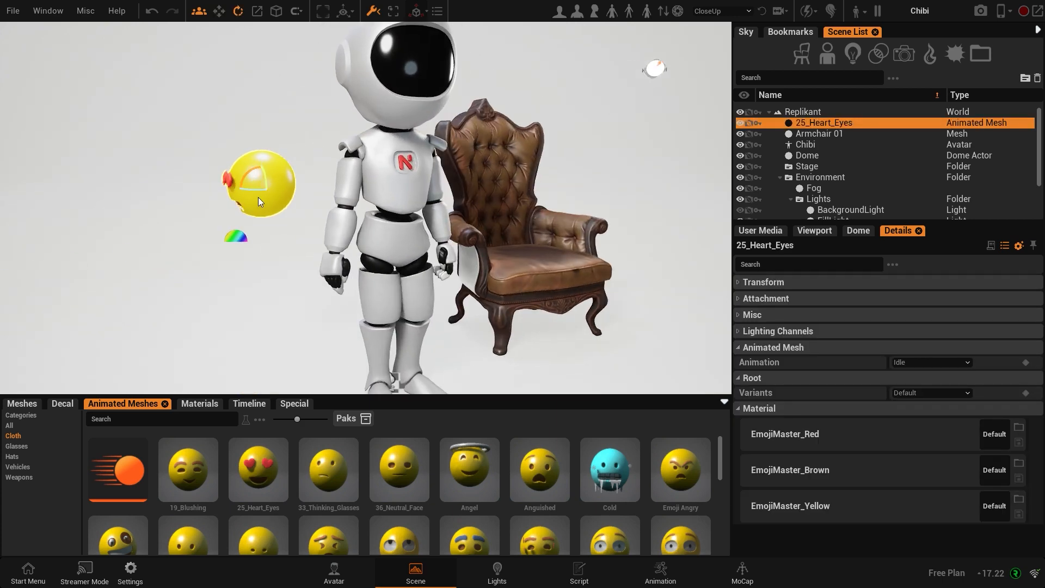
pyautogui.moveTo(252, 192); pyautogui.dragTo(289, 193)
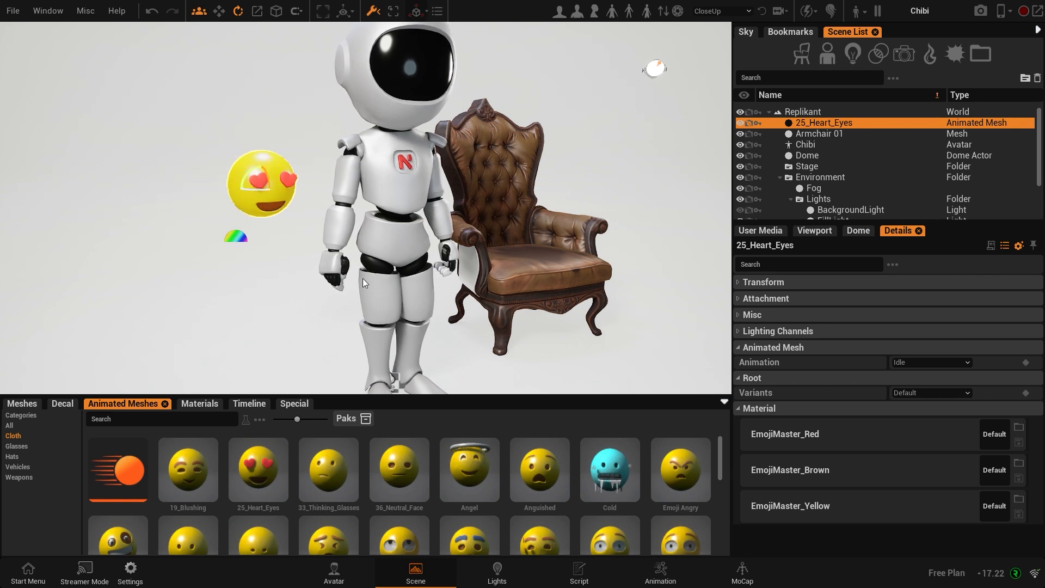
pyautogui.keyDown('alt'); pyautogui.moveTo(457, 303); pyautogui.dragTo(408, 305); pyautogui.keyUp('alt')
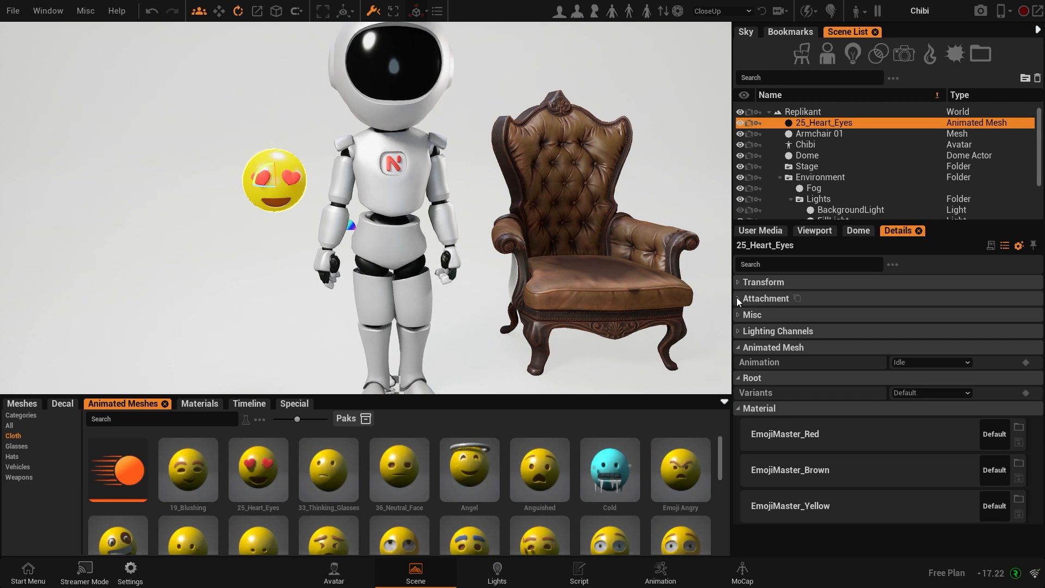
# Attach the heart-eyes emoji to Chibi as its parent and check the link between them in the scene hierarchy
pyautogui.click(738, 299)
pyautogui.click(931, 314)
pyautogui.click(398, 96)
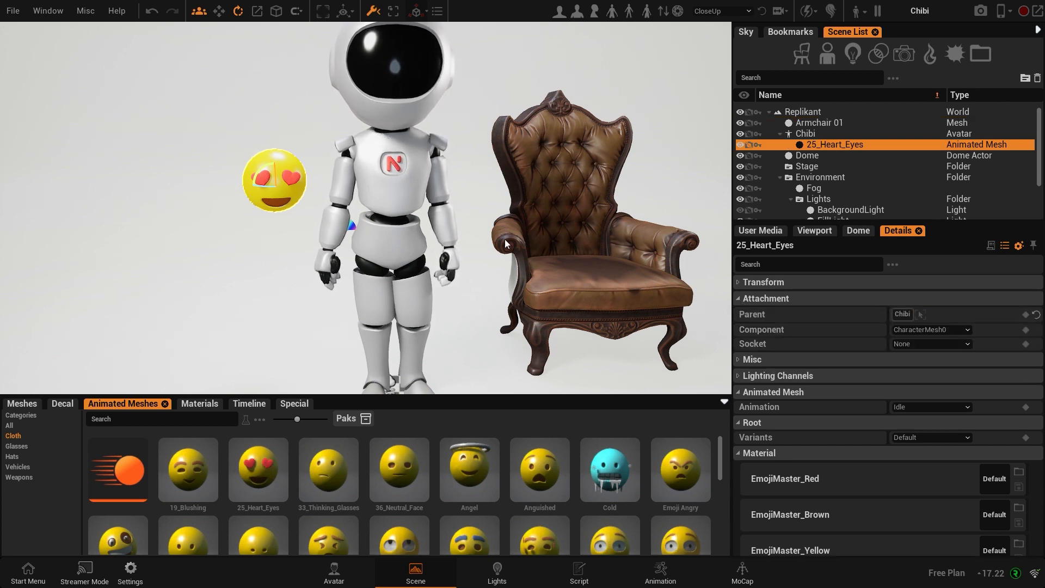
pyautogui.click(815, 133)
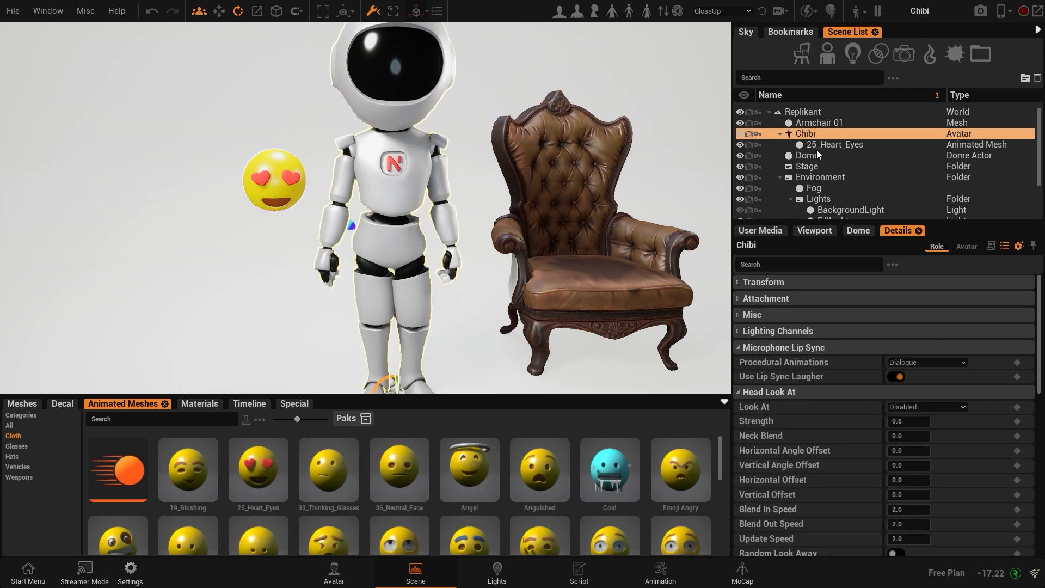
pyautogui.click(845, 145)
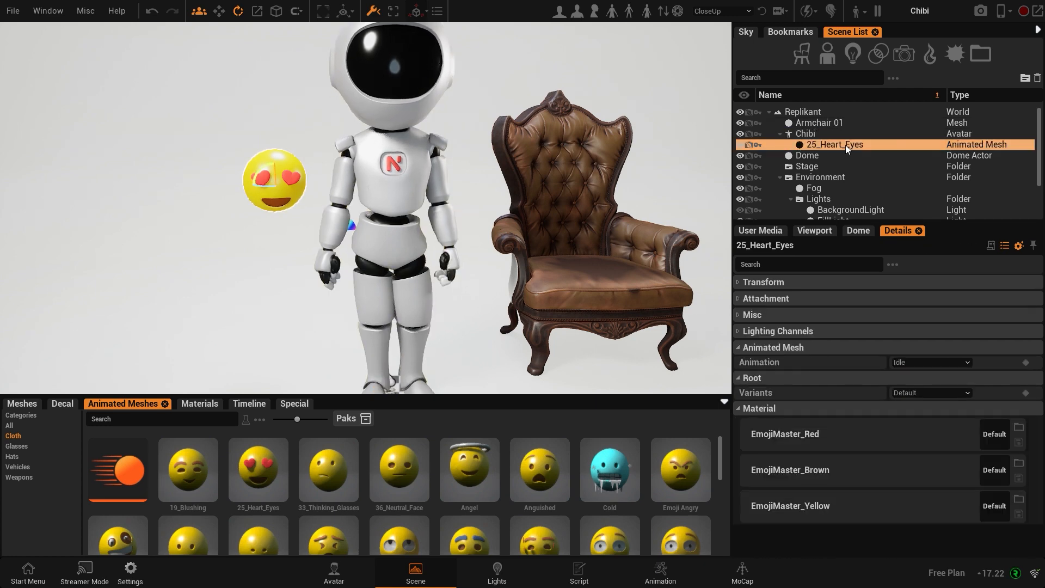
pyautogui.click(796, 133)
pyautogui.click(273, 172)
pyautogui.click(269, 277)
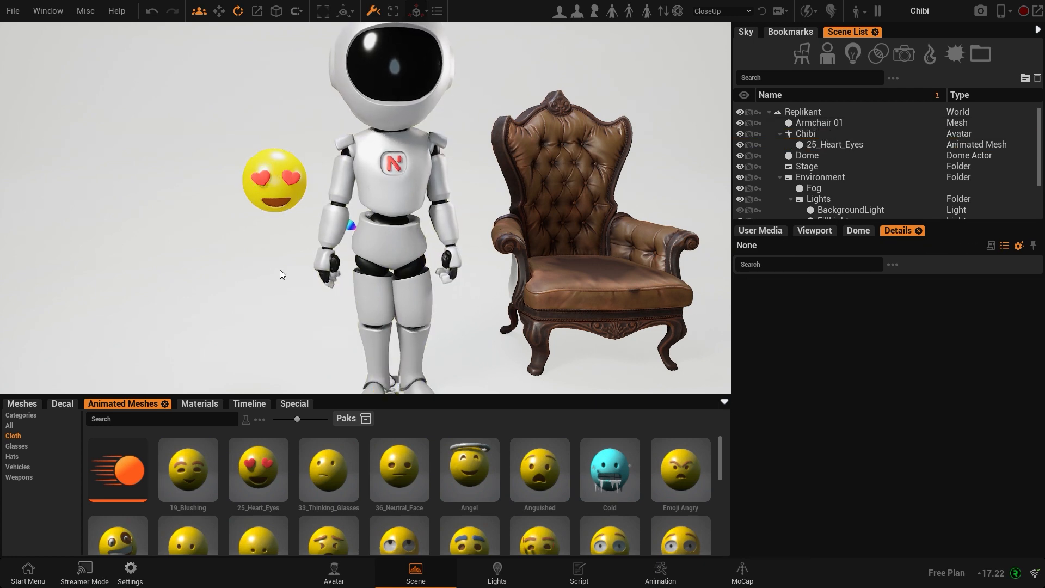
# Set the heart-eyes emoji's attachment socket to headSocket in the Animation workspace
pyautogui.click(657, 576)
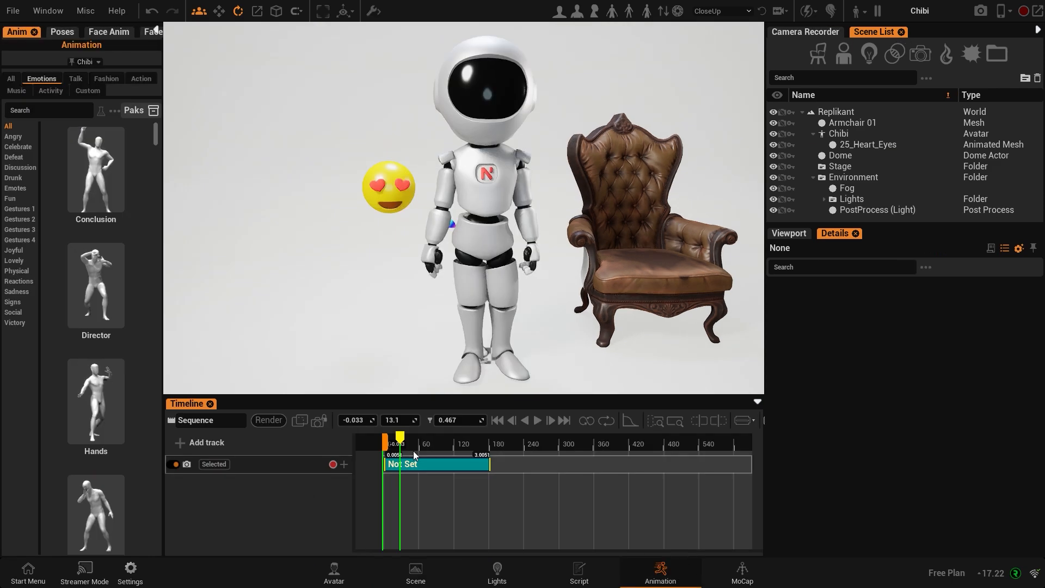
pyautogui.click(390, 184)
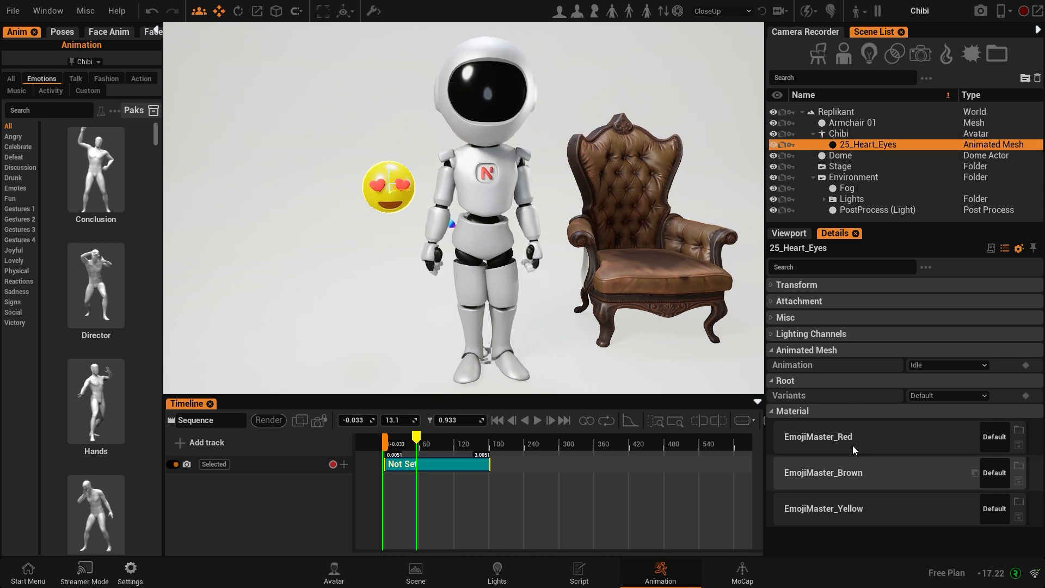
pyautogui.click(774, 301)
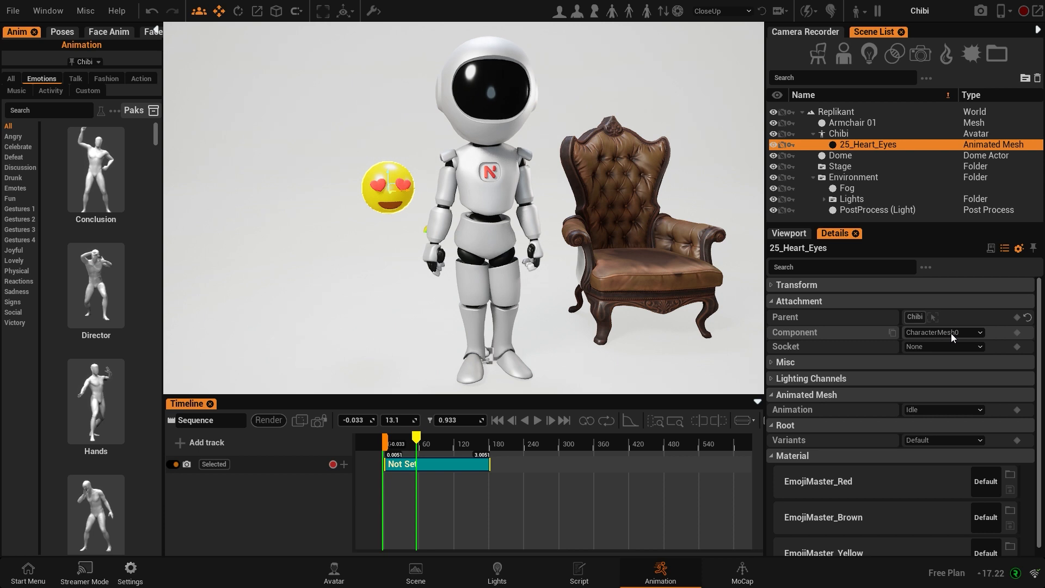
pyautogui.click(491, 273)
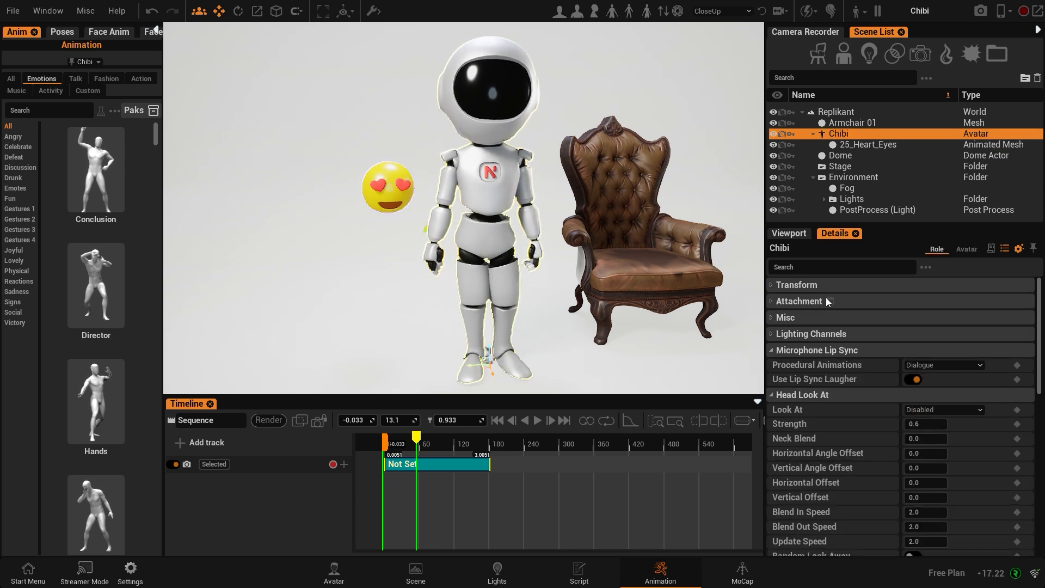
pyautogui.hotkey('ctrl', 'z')
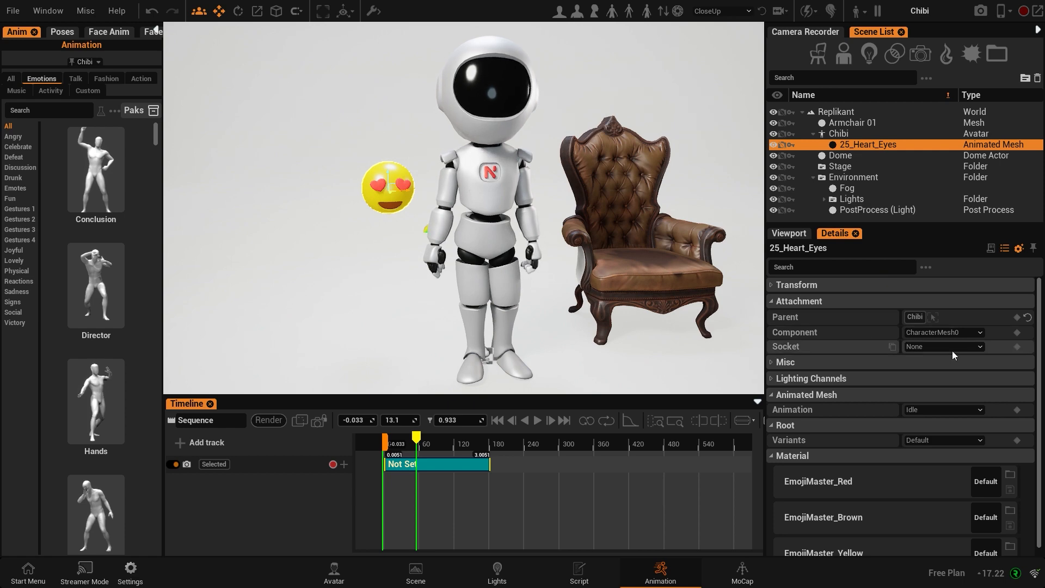
pyautogui.moveTo(322, 235)
pyautogui.mouseDown()
pyautogui.moveTo(479, 237)
pyautogui.moveTo(319, 236)
pyautogui.mouseUp()
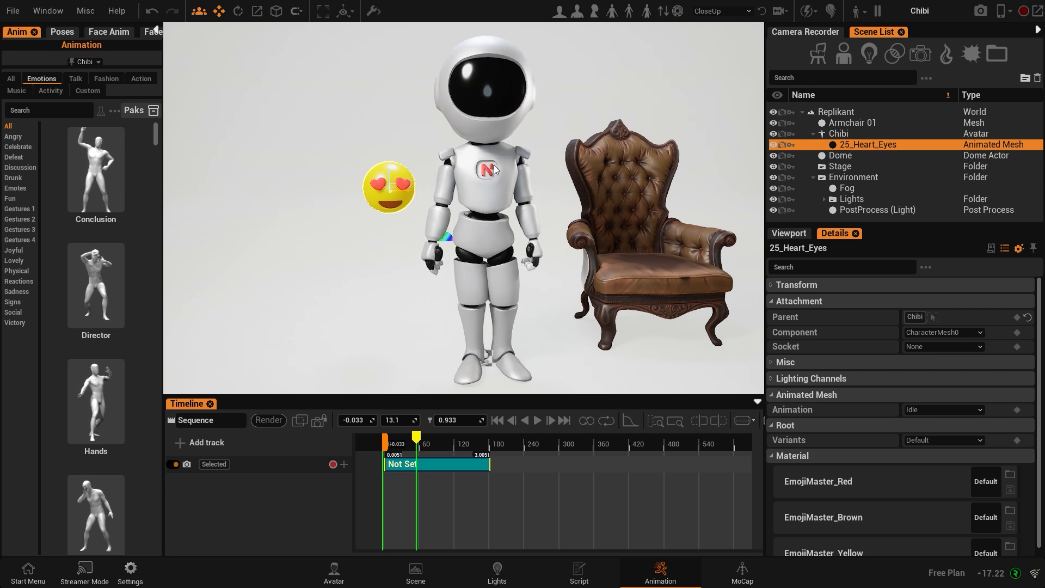
pyautogui.click(936, 346)
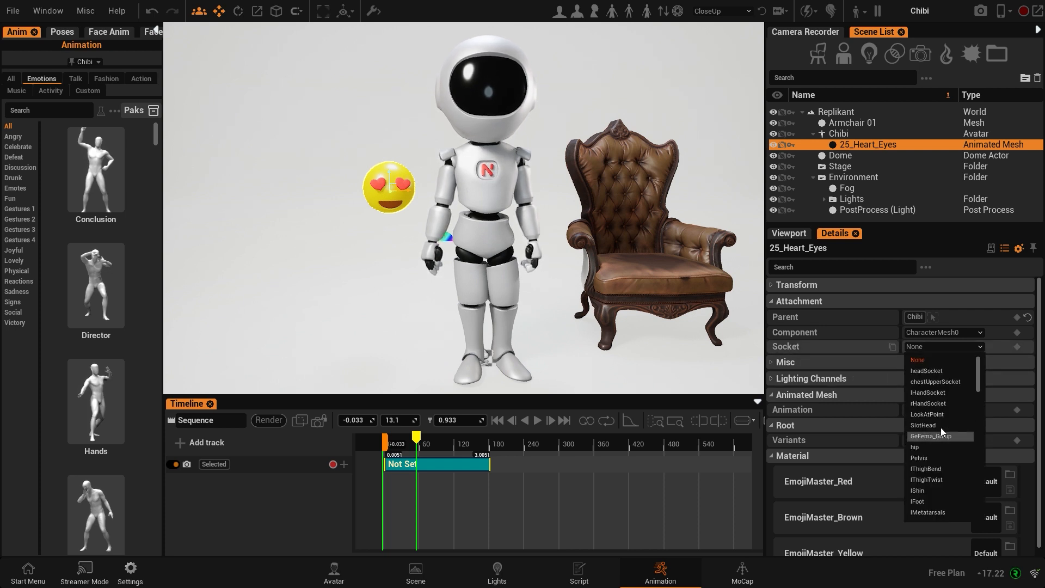
pyautogui.click(936, 370)
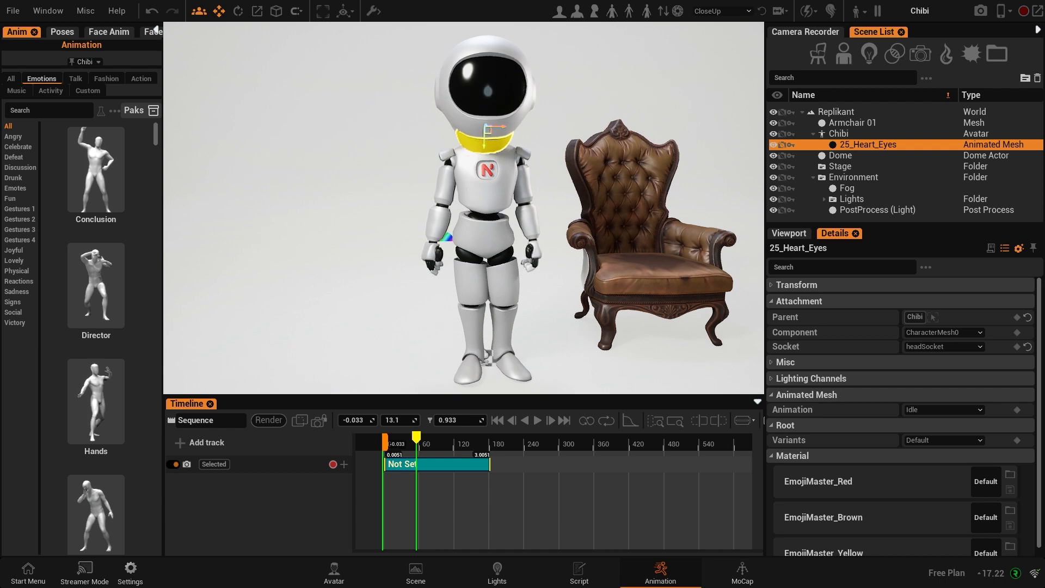
# Move the heart-eyes emoji up onto Chibi's head and enlarge it uniformly to a scale of about 1.07
pyautogui.moveTo(588, 231); pyautogui.dragTo(473, 230, button='right')
pyautogui.moveTo(485, 143); pyautogui.dragTo(487, 104)
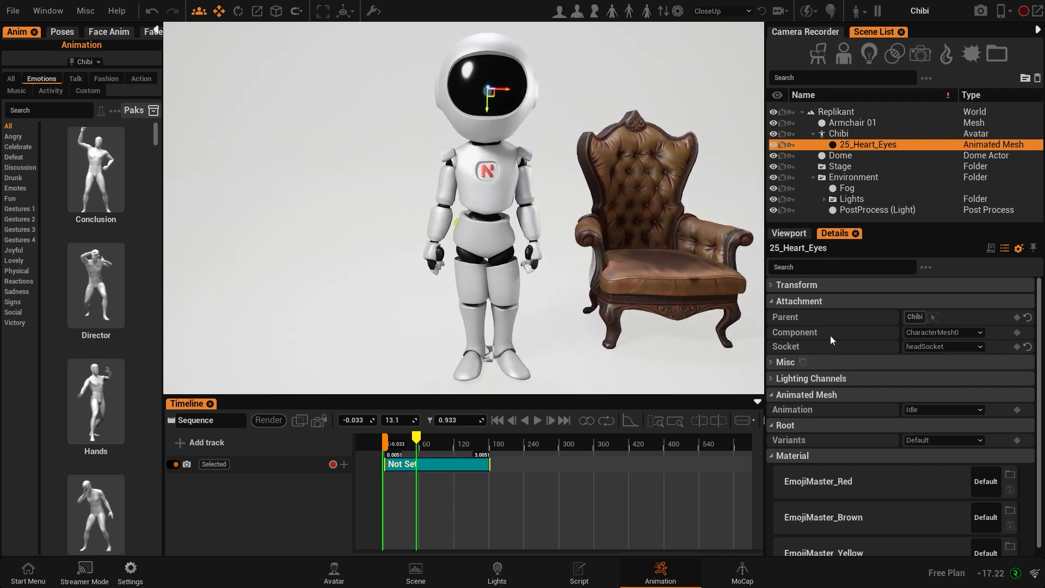
pyautogui.click(771, 285)
pyautogui.click(893, 335)
pyautogui.moveTo(925, 335); pyautogui.dragTo(966, 335)
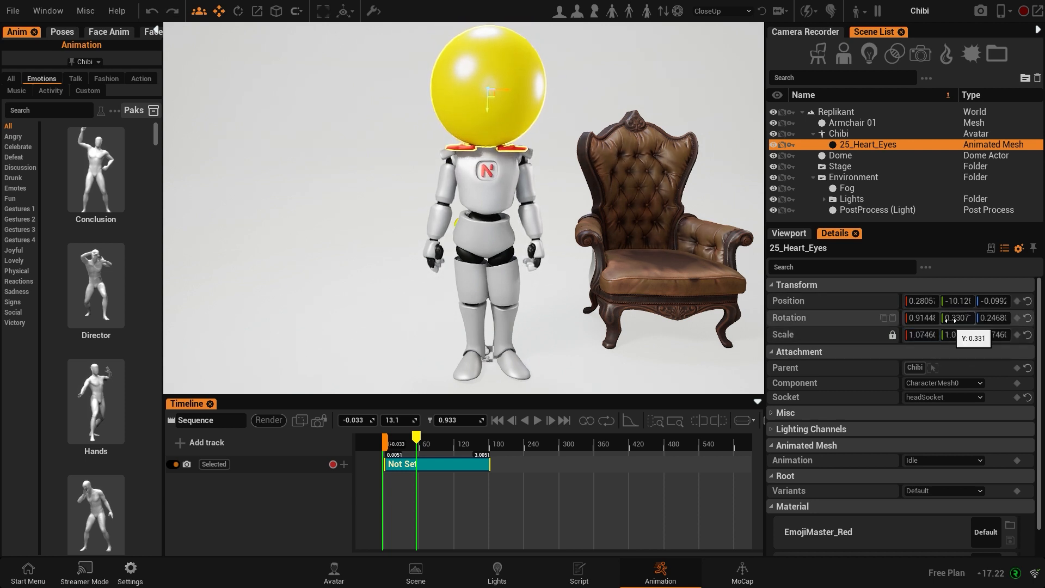
# Rotate the heart-eyes emoji around Y to about 535 degrees and enlarge it to a scale of about 1.45
pyautogui.moveTo(958, 318); pyautogui.dragTo(1023, 318)
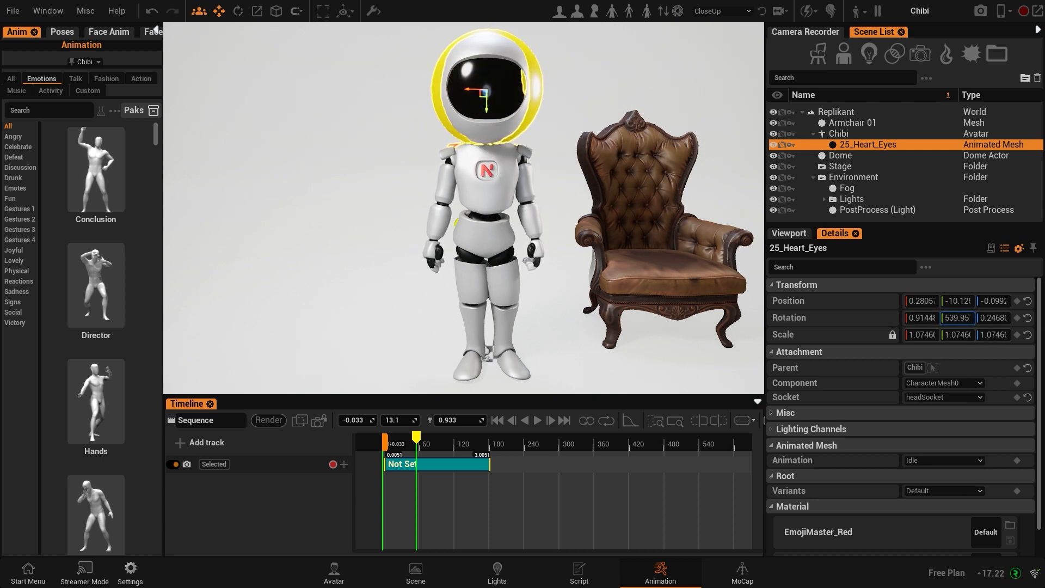
pyautogui.moveTo(464, 207); pyautogui.dragTo(716, 326, button='middle')
pyautogui.moveTo(926, 334); pyautogui.dragTo(1034, 334)
pyautogui.moveTo(463, 208); pyautogui.dragTo(642, 187, button='middle')
pyautogui.moveTo(512, 174); pyautogui.dragTo(449, 171, button='middle')
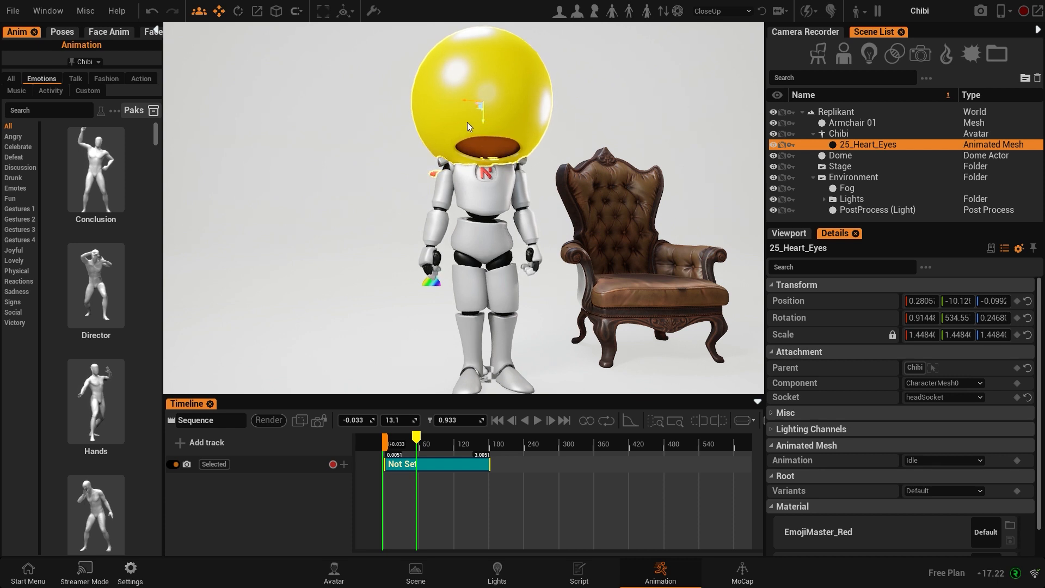
# Lower the heart-eyes emoji over Chibi's torso and delete it from the scene
pyautogui.moveTo(483, 125); pyautogui.dragTo(492, 230)
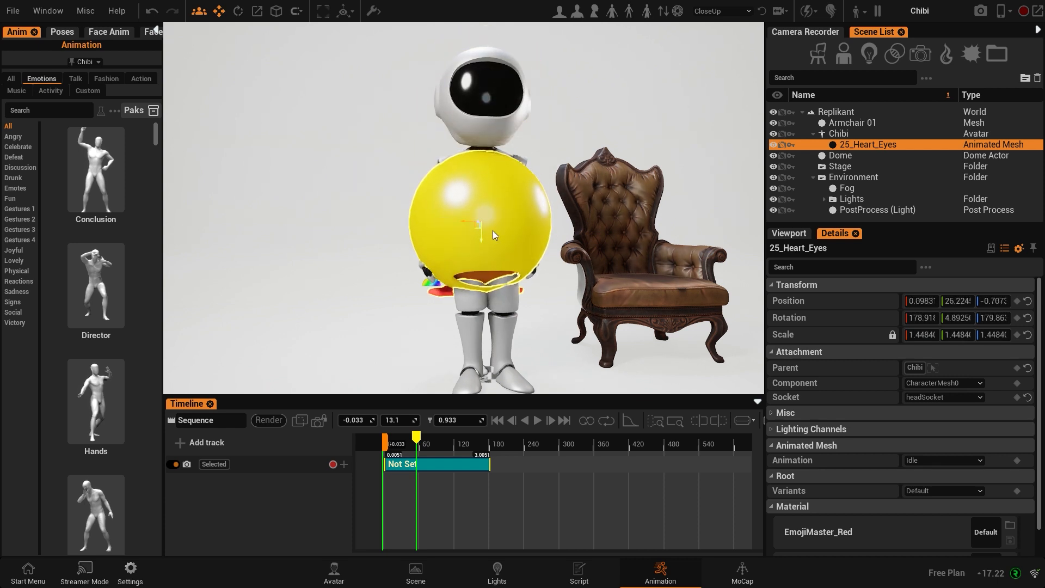
pyautogui.press('Delete')
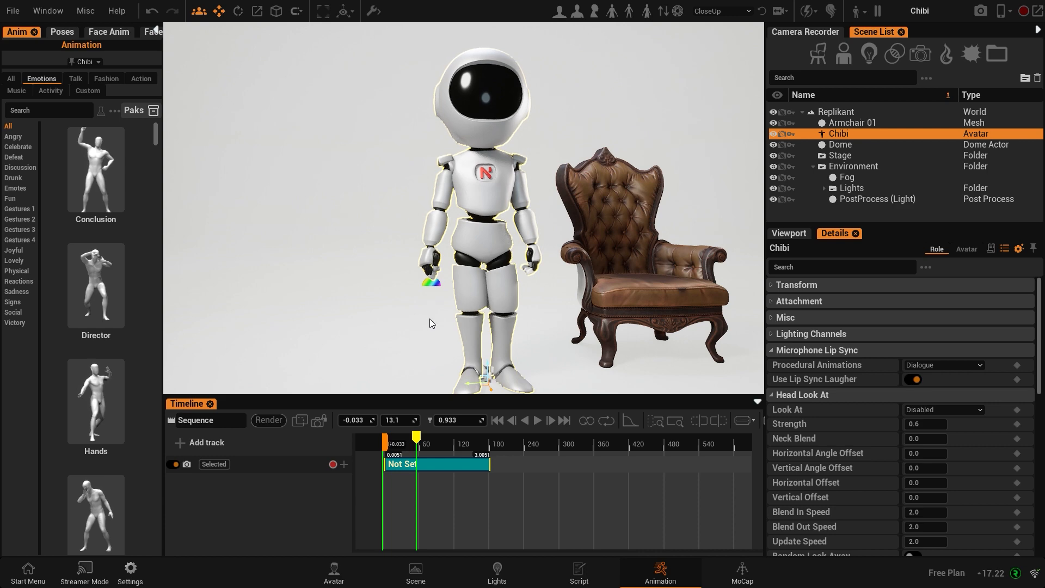
pyautogui.click(771, 303)
pyautogui.click(772, 302)
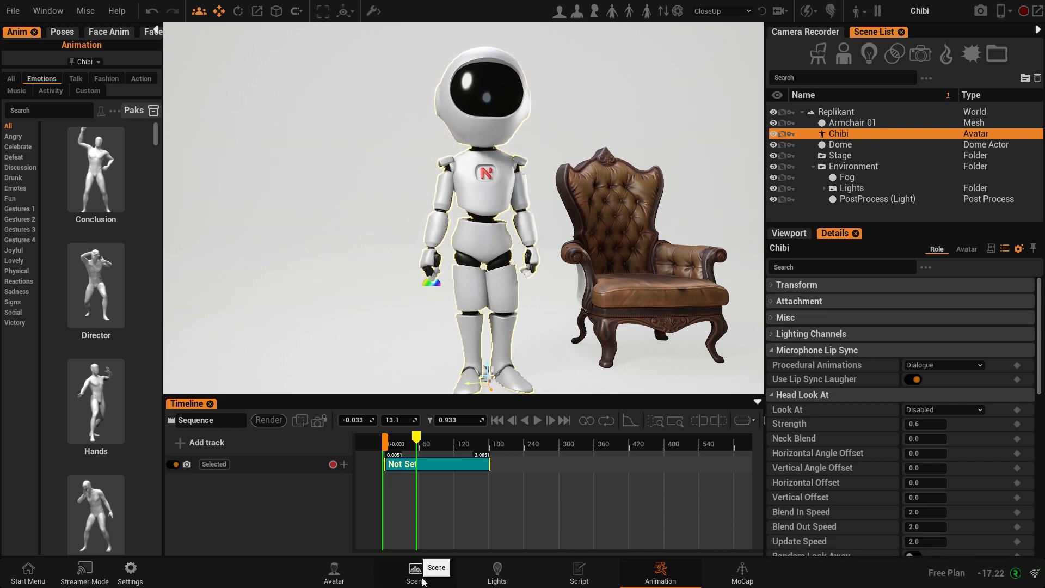
# Return to the Scene workspace and search all animated meshes for "katana"
pyautogui.click(419, 574)
pyautogui.scroll(-3, 316, 491)
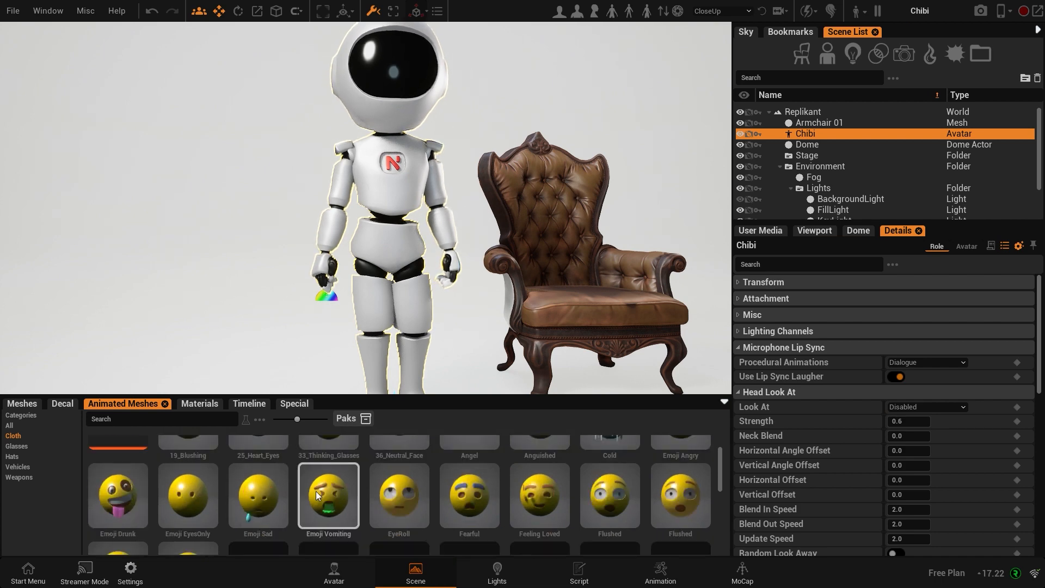
pyautogui.click(9, 425)
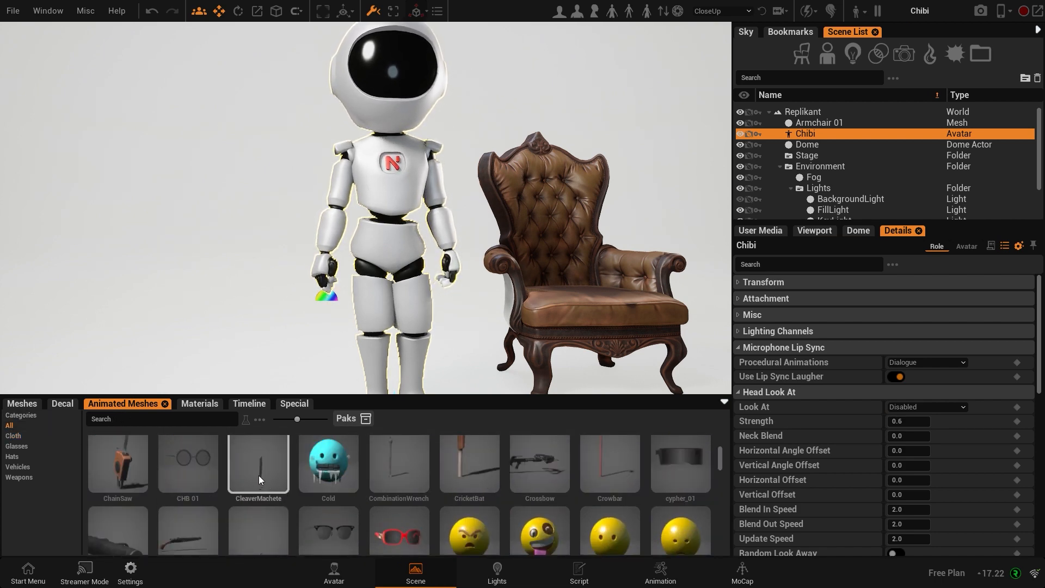
pyautogui.scroll(2, 334, 519)
pyautogui.click(184, 421)
pyautogui.write('katana')
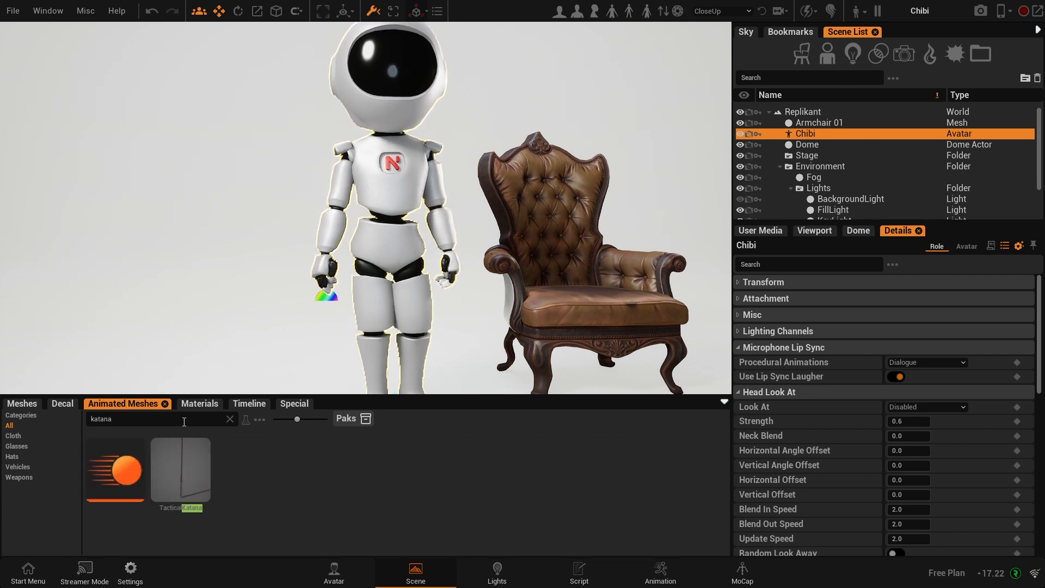
# Place the TacticalKatana on the floor beside Chibi and attach it to Chibi in the scene hierarchy
pyautogui.moveTo(177, 466); pyautogui.dragTo(260, 357)
pyautogui.moveTo(285, 349)
pyautogui.keyDown('alt'); pyautogui.mouseDown()
pyautogui.moveTo(332, 349)
pyautogui.moveTo(285, 349)
pyautogui.mouseUp(); pyautogui.keyUp('alt')
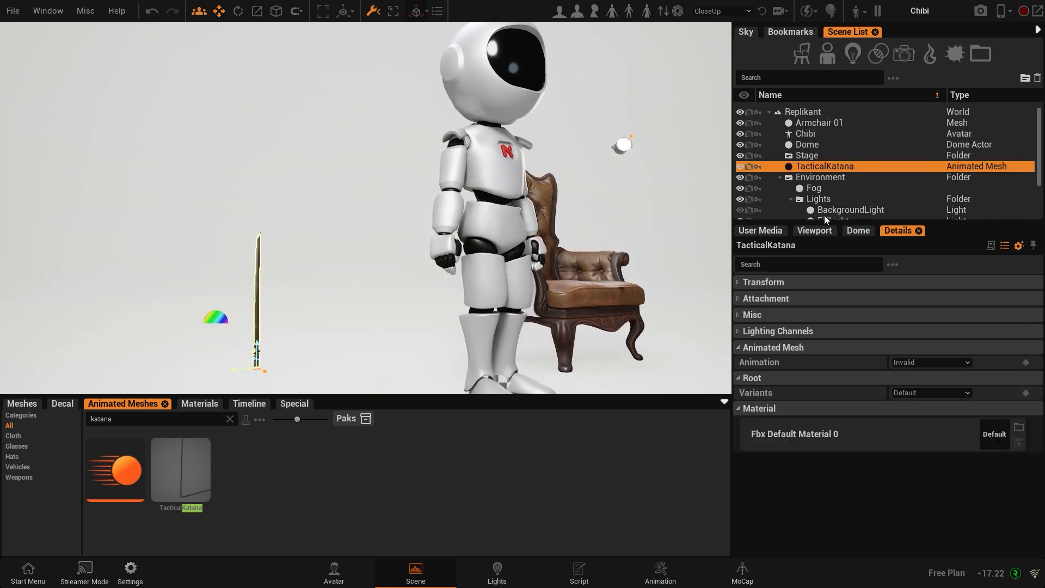
pyautogui.moveTo(825, 165); pyautogui.dragTo(810, 132)
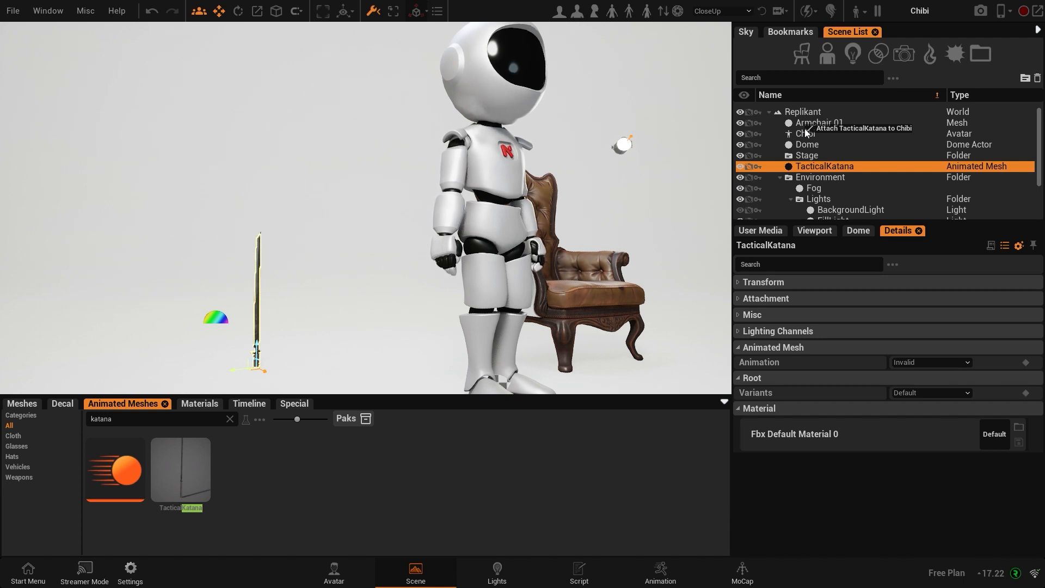
pyautogui.moveTo(805, 129); pyautogui.dragTo(817, 133)
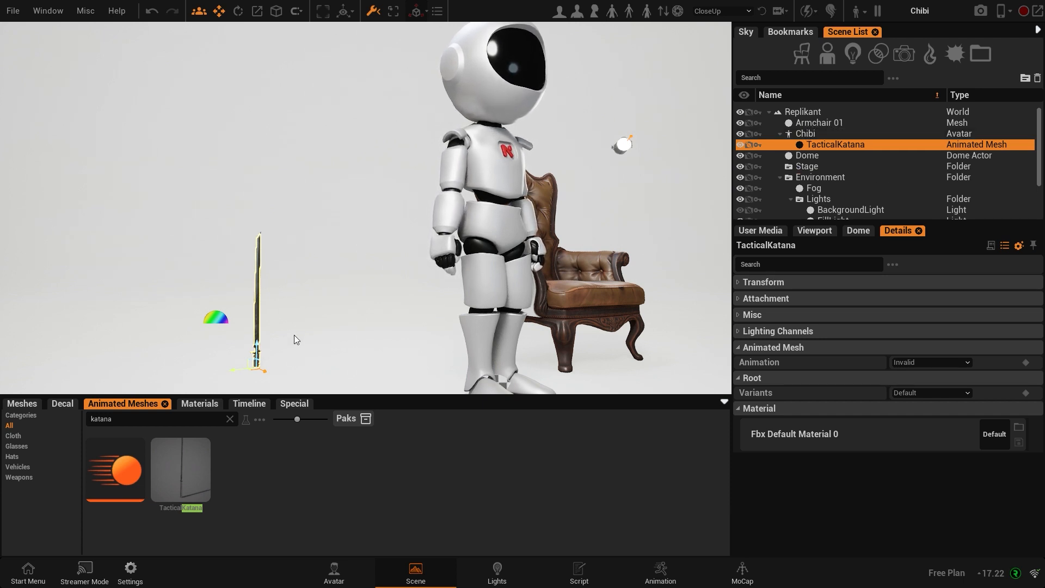
# Nudge the TacticalKatana along the floor beside Chibi and set its attachment socket to rHandSocket
pyautogui.click(800, 135)
pyautogui.click(820, 142)
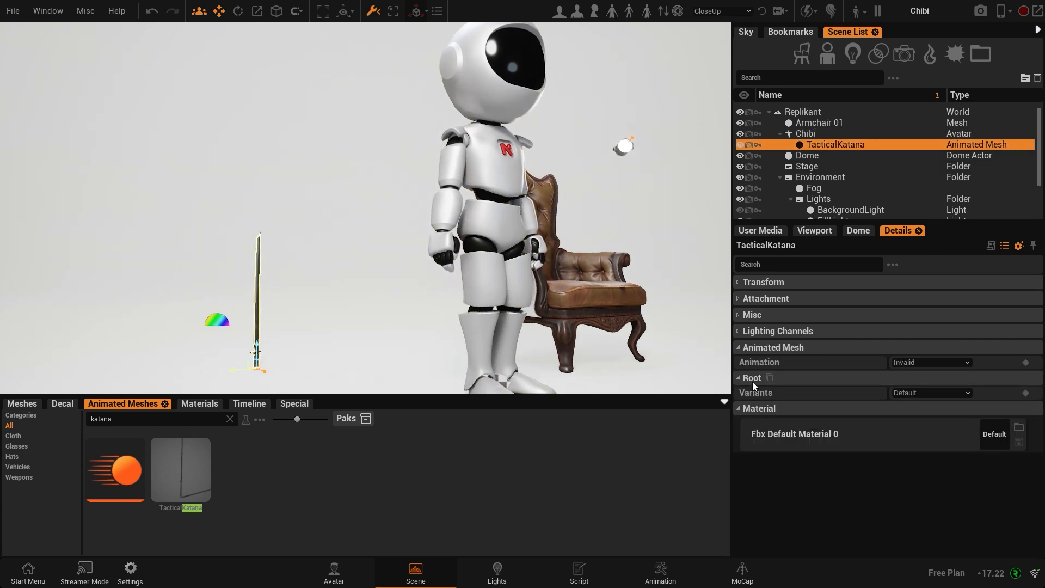
pyautogui.moveTo(233, 373); pyautogui.dragTo(427, 344)
pyautogui.moveTo(428, 343)
pyautogui.mouseDown(button='right')
pyautogui.moveTo(528, 346)
pyautogui.moveTo(432, 351)
pyautogui.mouseUp(button='right')
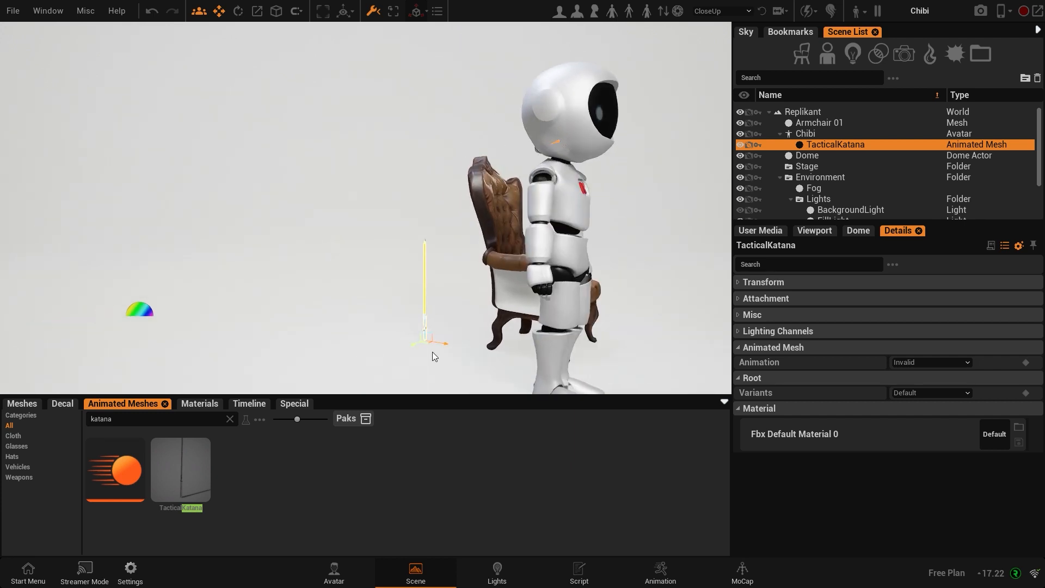
pyautogui.moveTo(447, 350); pyautogui.dragTo(430, 349)
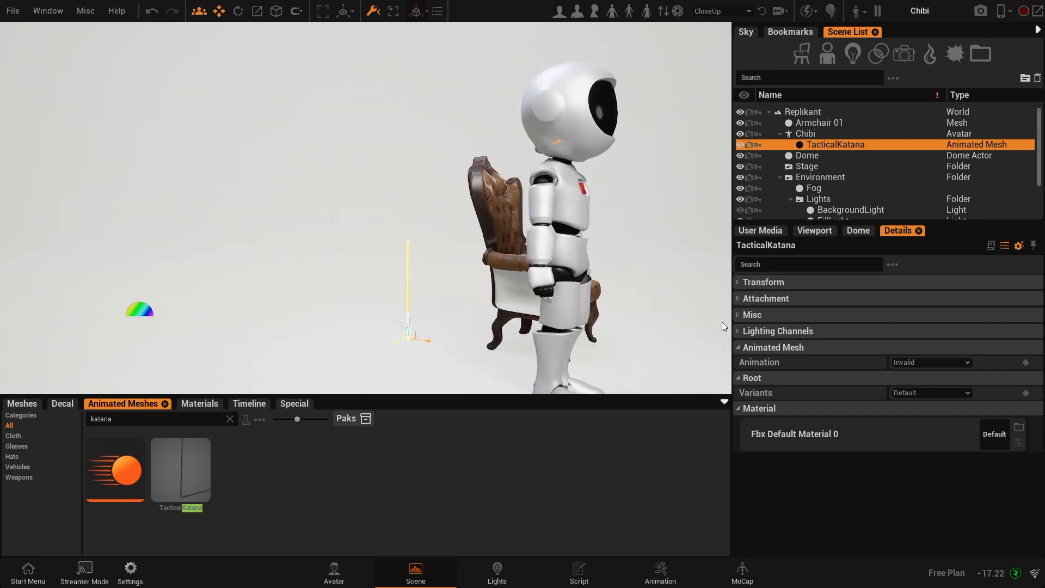
pyautogui.click(740, 299)
pyautogui.click(922, 340)
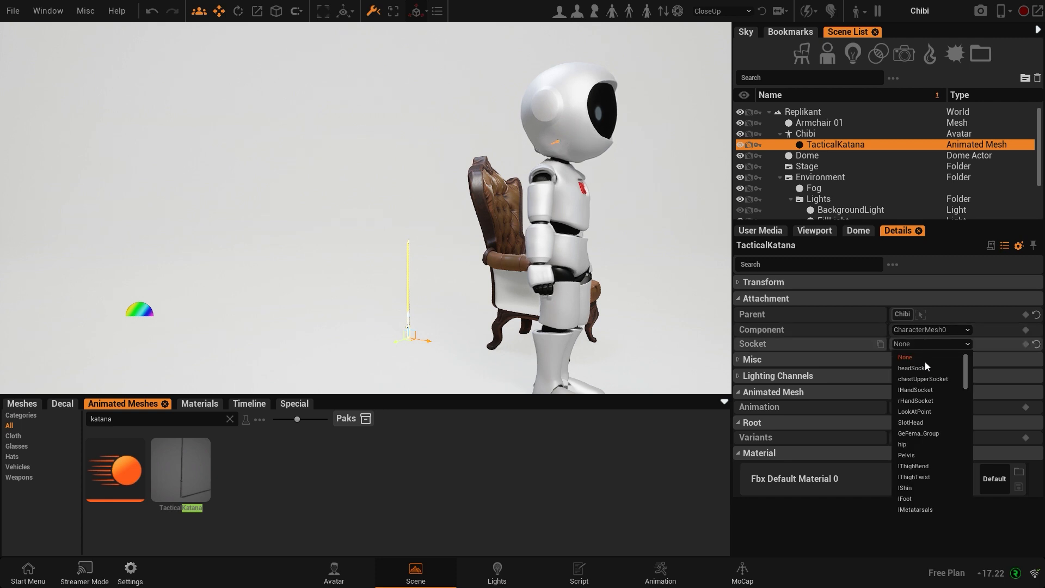
pyautogui.click(928, 400)
# Reposition the attached katana so its grip sits in the palm of Chibi's right hand
pyautogui.moveTo(645, 326); pyautogui.dragTo(564, 305, button='right')
pyautogui.moveTo(478, 282); pyautogui.dragTo(458, 300)
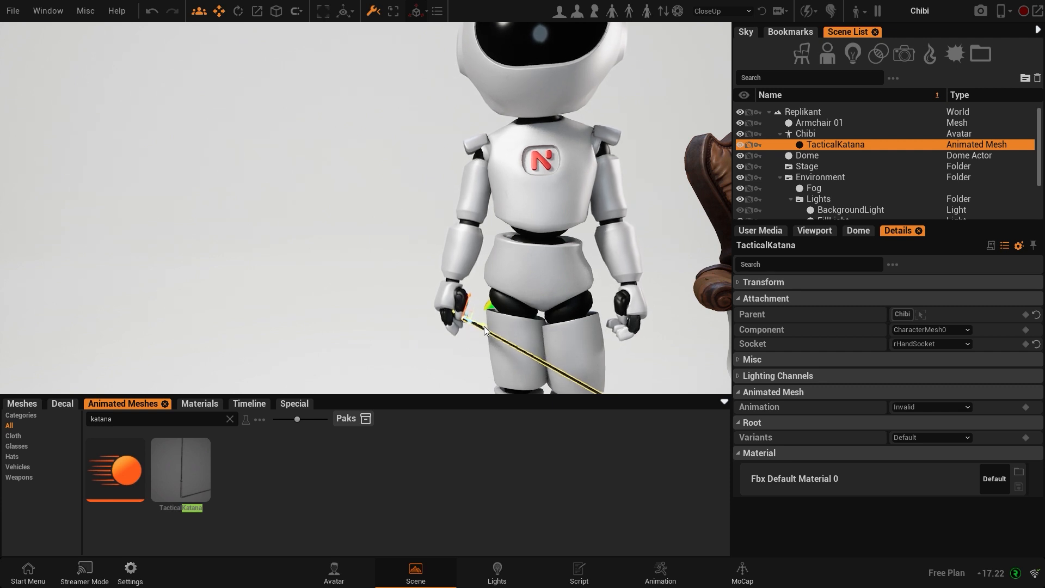
pyautogui.moveTo(480, 326); pyautogui.dragTo(464, 317)
# Deselect the katana and inspect how it sits in Chibi's right hand from several distances and angles
pyautogui.click(522, 357)
pyautogui.press('s')
pyautogui.moveTo(521, 357)
pyautogui.mouseDown(button='right')
pyautogui.moveTo(675, 354)
pyautogui.moveTo(511, 354)
pyautogui.moveTo(506, 386)
pyautogui.moveTo(484, 383)
pyautogui.moveTo(621, 381)
pyautogui.moveTo(617, 349)
pyautogui.moveTo(446, 349)
pyautogui.mouseUp(button='right')
pyautogui.press('a')
pyautogui.press('d')
pyautogui.press('w')
pyautogui.press('a')
pyautogui.press('d')
pyautogui.press('s')
pyautogui.press('w')
pyautogui.press('d')
pyautogui.press('s')
pyautogui.press('a')
pyautogui.press('d')
pyautogui.press('s')
pyautogui.press('d')
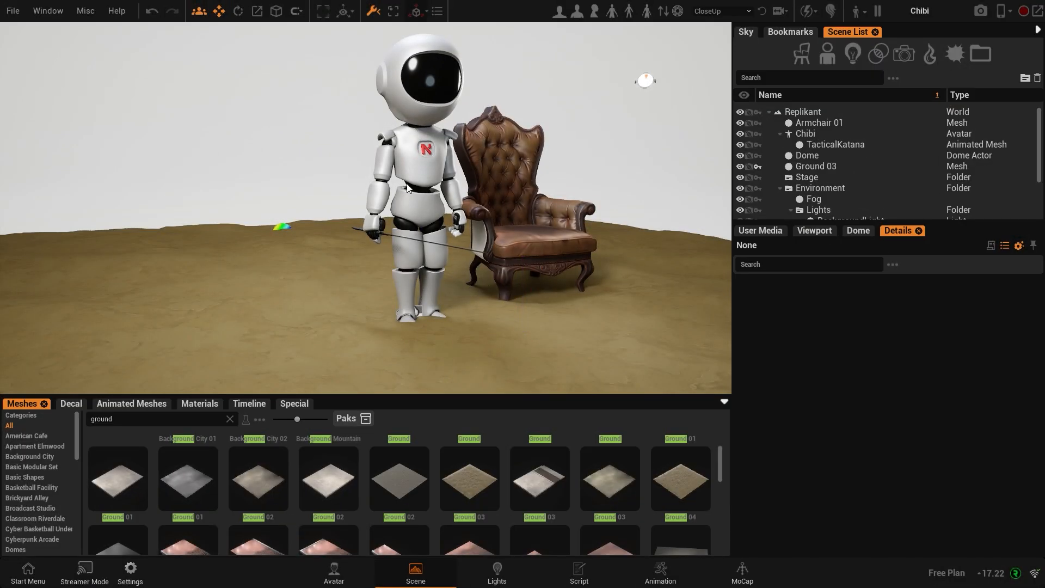
# Move Chibi across the ground away from the armchair to a starting position for a walk
pyautogui.click(407, 192)
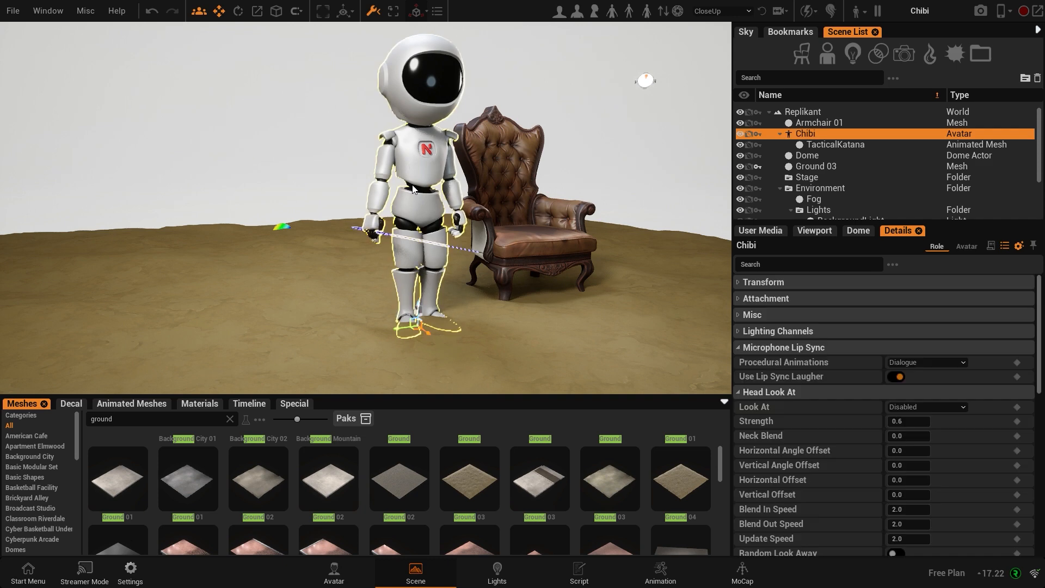
pyautogui.keyDown('alt'); pyautogui.moveTo(436, 292); pyautogui.dragTo(572, 299); pyautogui.keyUp('alt')
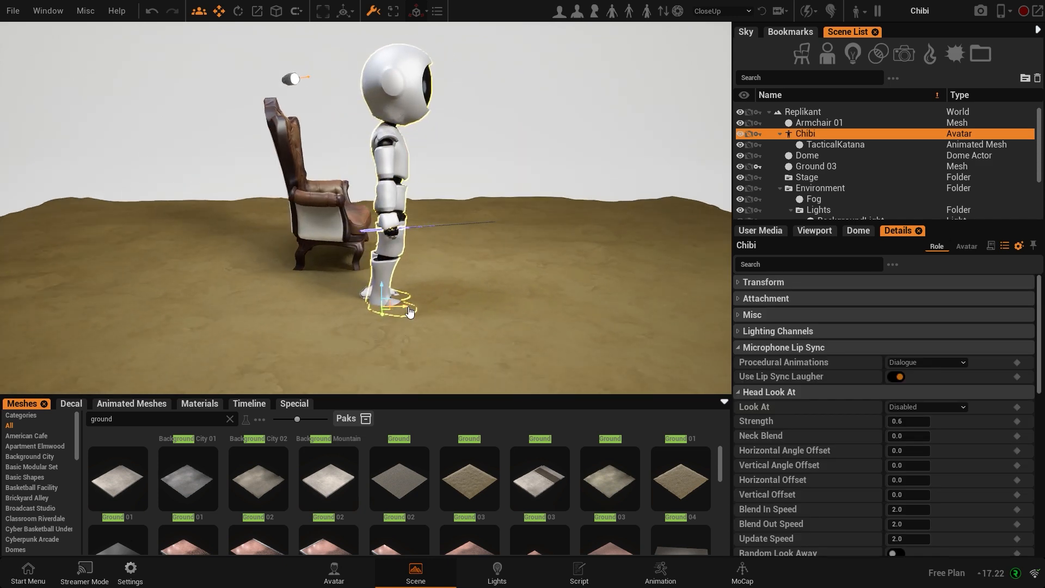
pyautogui.moveTo(410, 312); pyautogui.dragTo(180, 310)
pyautogui.keyDown('alt'); pyautogui.moveTo(366, 244); pyautogui.dragTo(346, 229); pyautogui.keyUp('alt')
# Switch to the Animation workspace and add a track for Chibi to the sequence timeline
pyautogui.click(660, 572)
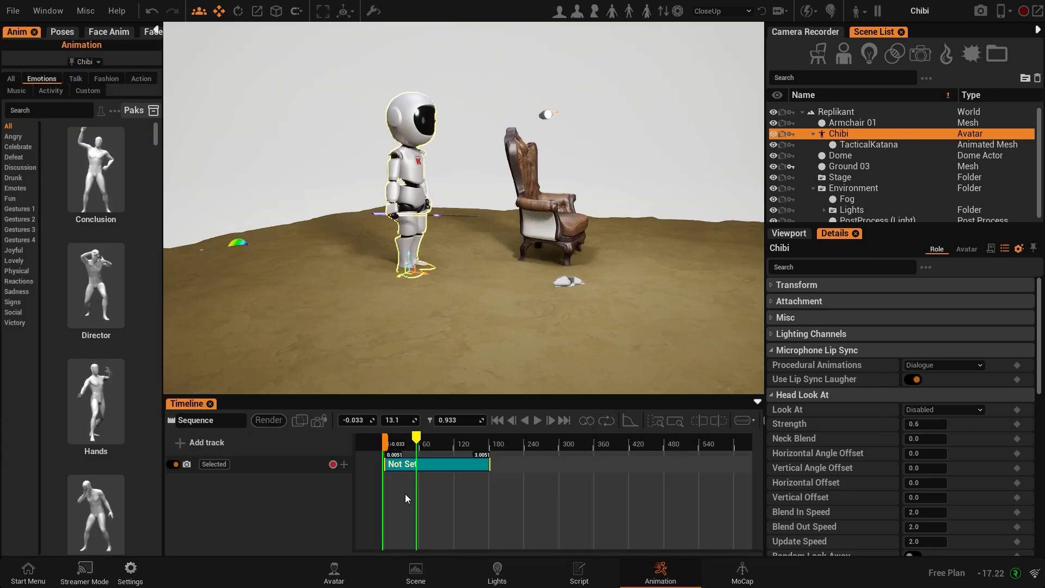
pyautogui.click(183, 443)
pyautogui.click(209, 544)
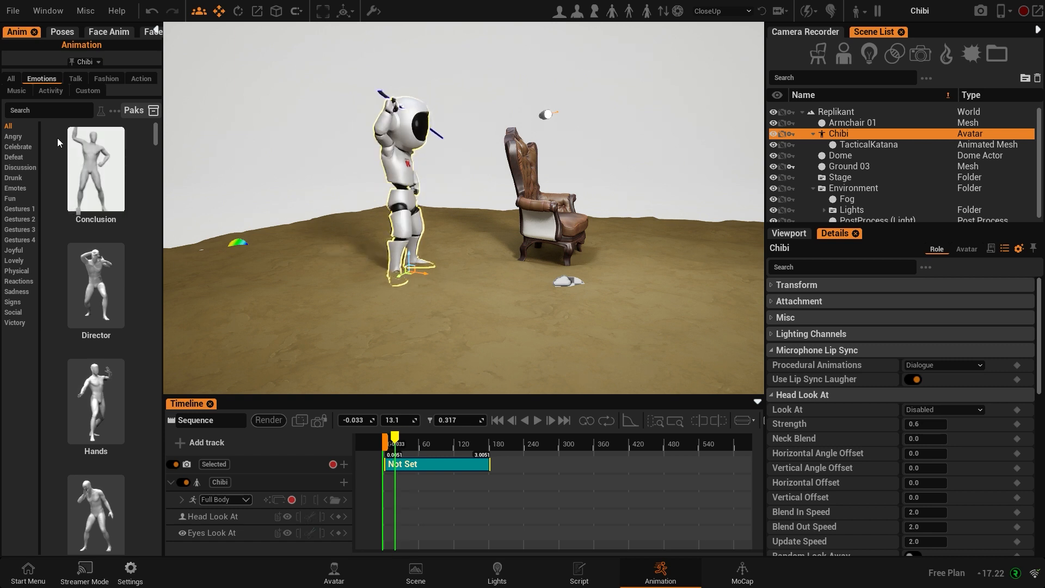
# Search all animations for "walk" and place Walking Normal at the start of Chibi's Full Body track
pyautogui.click(40, 110)
pyautogui.write('walk')
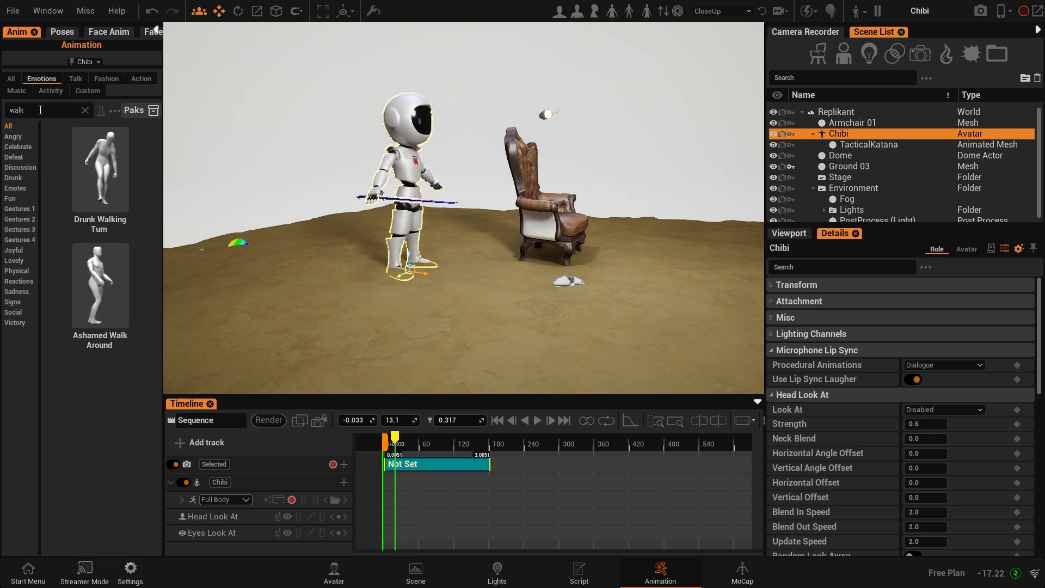
pyautogui.click(12, 79)
pyautogui.moveTo(98, 169); pyautogui.dragTo(434, 543)
pyautogui.moveTo(399, 501); pyautogui.dragTo(382, 504)
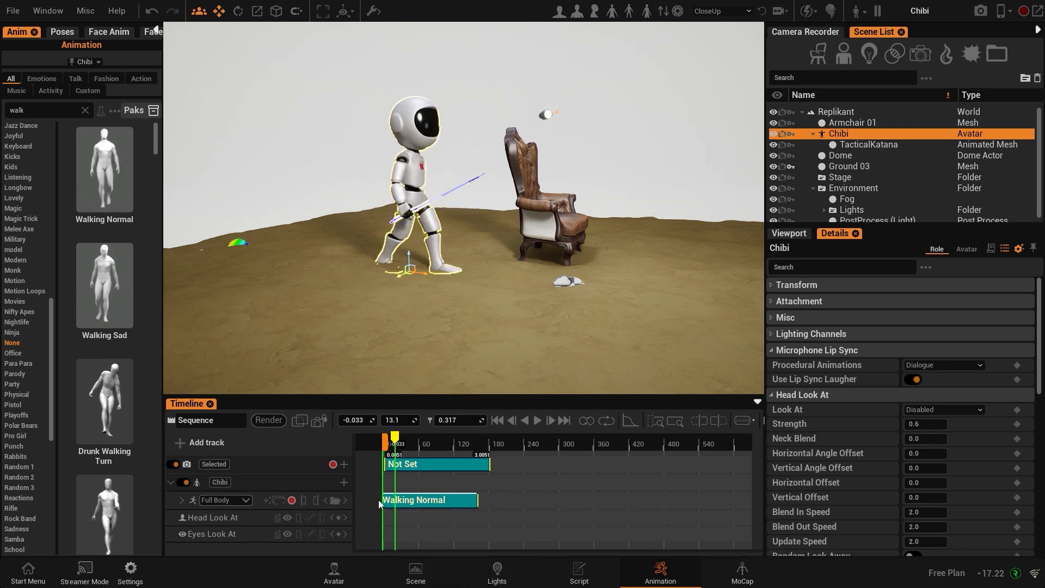
# Add Chibi's transform Position track to the timeline and key his starting position
pyautogui.click(344, 482)
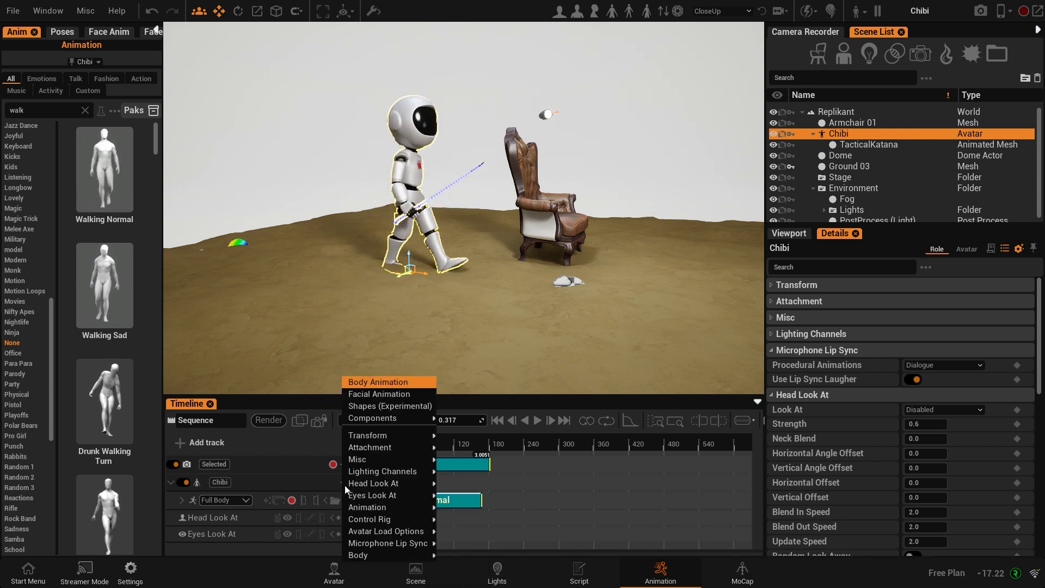
pyautogui.moveTo(415, 435)
pyautogui.click(451, 435)
pyautogui.scroll(-2, 259, 526)
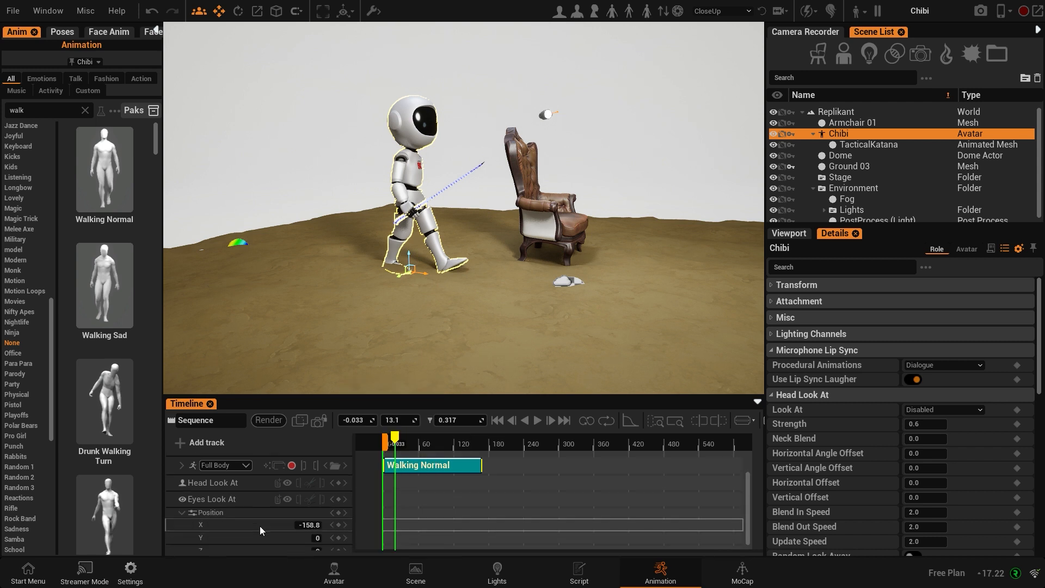
pyautogui.click(339, 513)
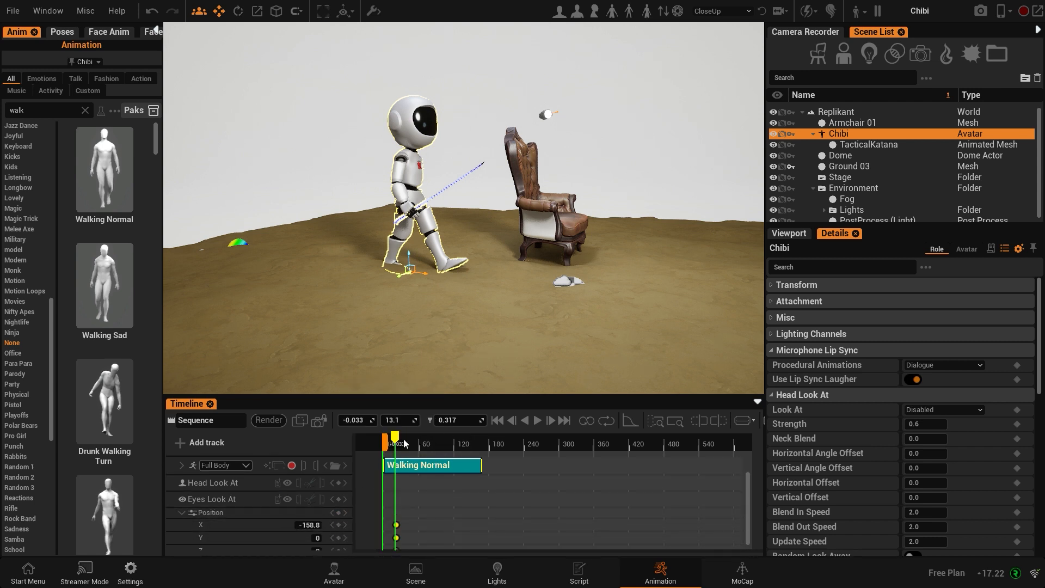
pyautogui.click(180, 512)
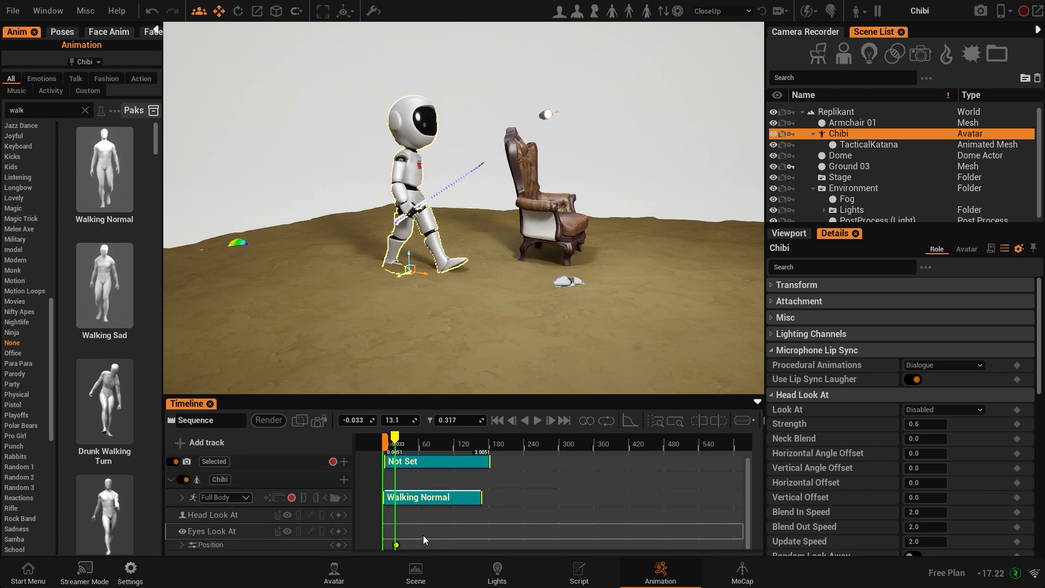
# Near the end of the walk clip, at 2.65, move Chibi past the armchair and key his position
pyautogui.moveTo(438, 443); pyautogui.dragTo(476, 446)
pyautogui.moveTo(429, 276); pyautogui.dragTo(688, 316)
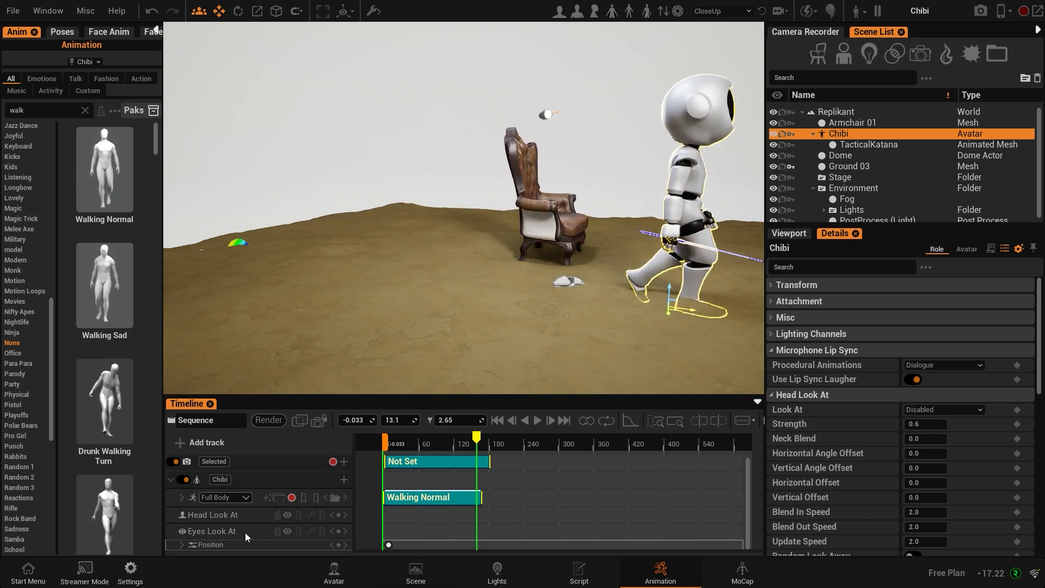
pyautogui.click(338, 545)
# Play back Chibi's walk and shift the end position key to between the 180 and 240 timeline marks
pyautogui.click(453, 447)
pyautogui.moveTo(452, 449); pyautogui.dragTo(407, 448)
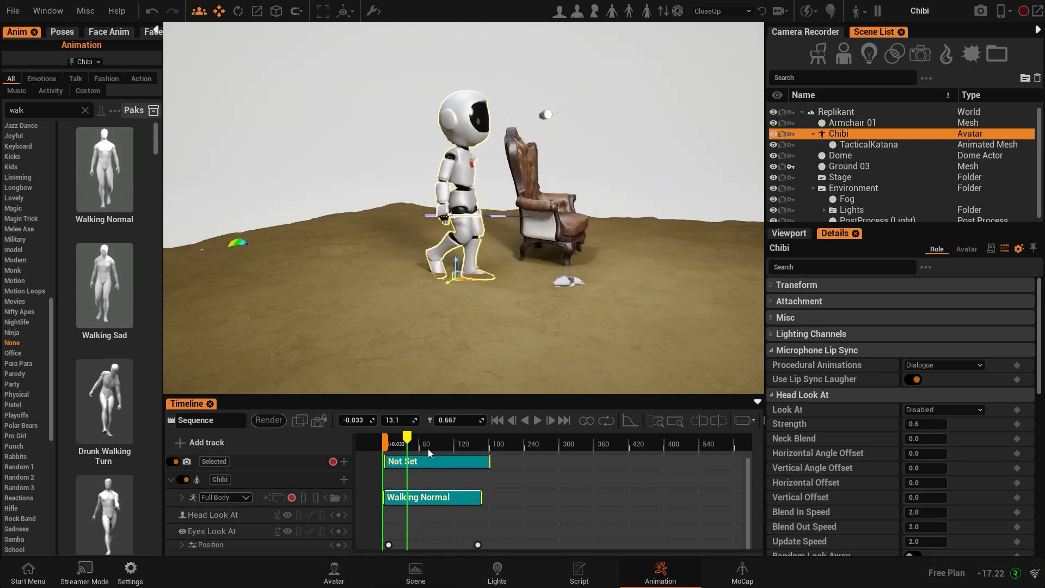
pyautogui.click(537, 422)
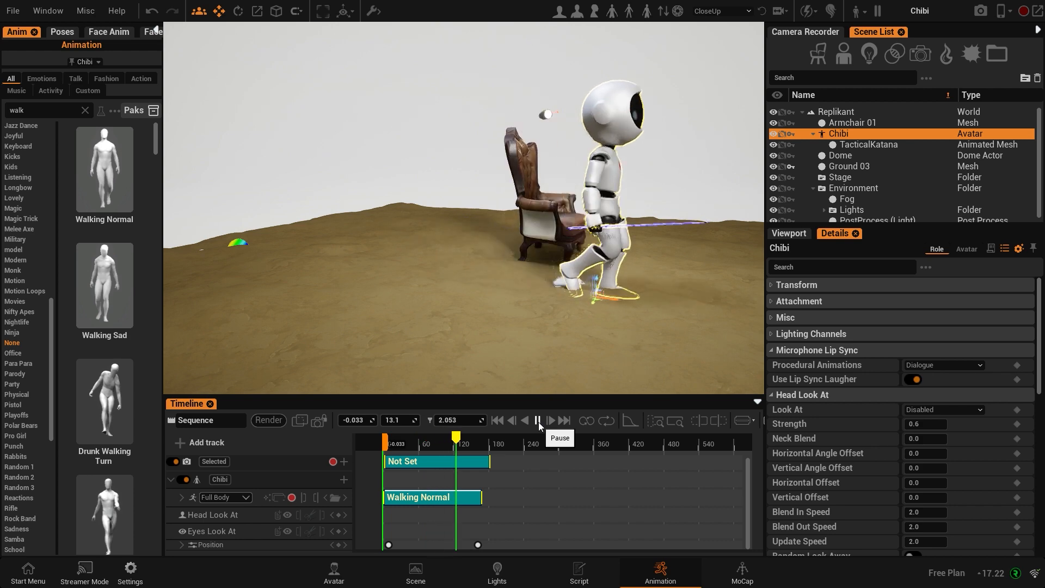
pyautogui.click(537, 422)
pyautogui.moveTo(477, 544); pyautogui.dragTo(512, 544)
pyautogui.moveTo(460, 446); pyautogui.dragTo(403, 446)
# Return to Chibi's first position key and raise him so his feet rest on the ground surface
pyautogui.moveTo(447, 310); pyautogui.dragTo(520, 276, button='right')
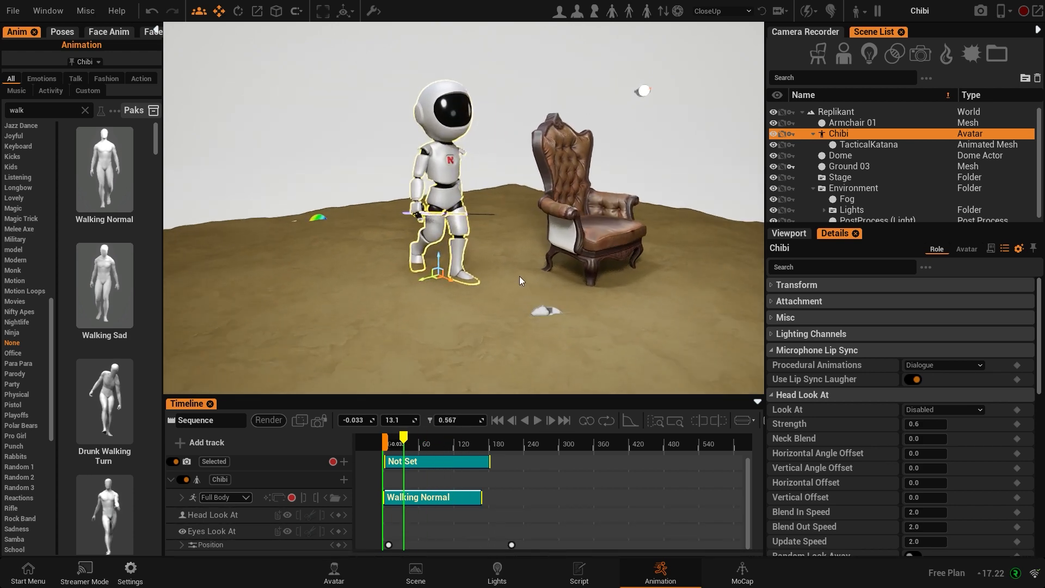
pyautogui.scroll(5, 407, 323)
pyautogui.scroll(8, 386, 342)
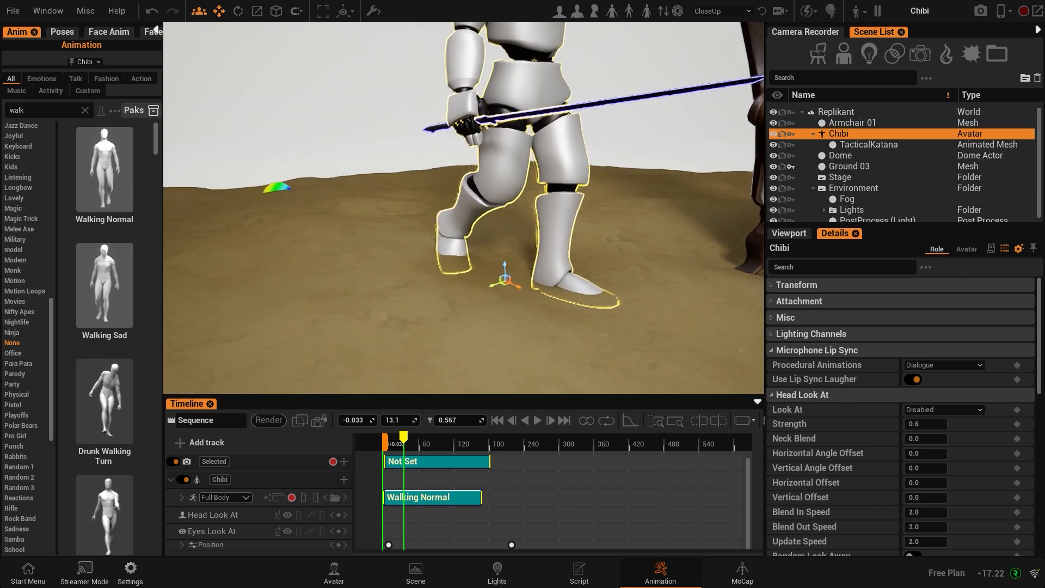
pyautogui.click(398, 360)
pyautogui.moveTo(593, 269); pyautogui.dragTo(613, 306, button='middle')
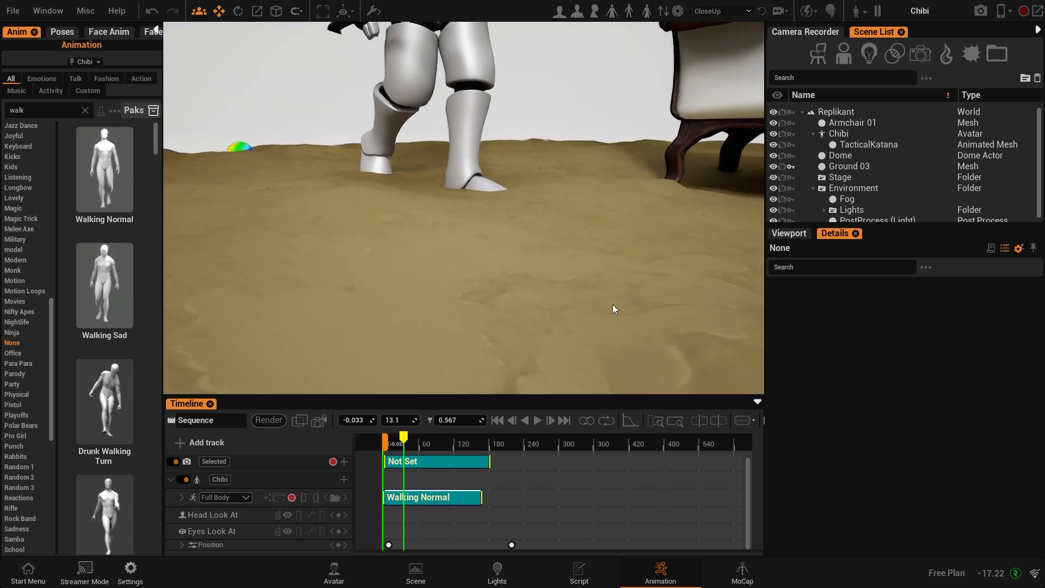
pyautogui.moveTo(405, 442); pyautogui.dragTo(387, 456)
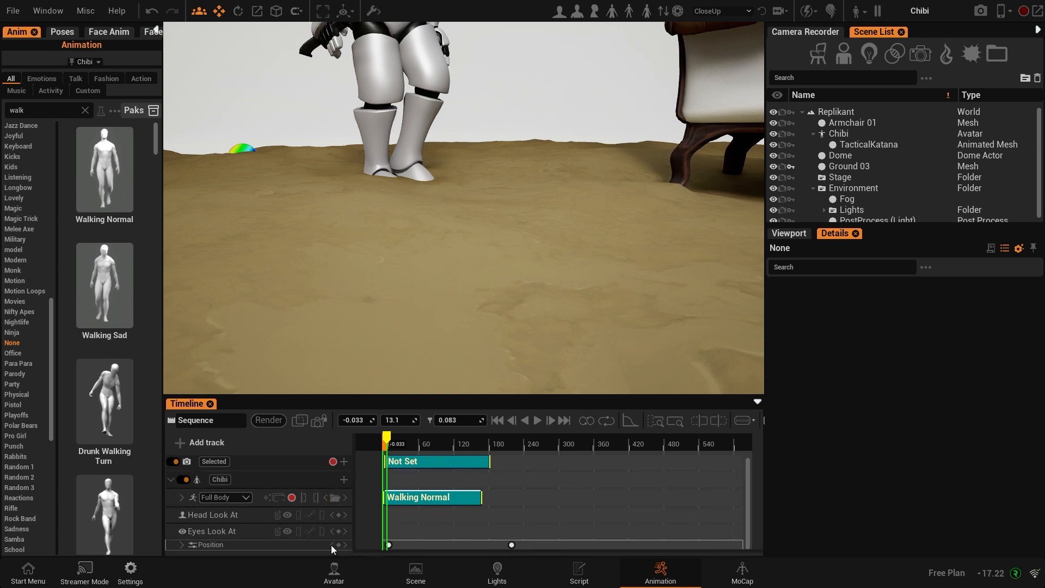
pyautogui.click(345, 545)
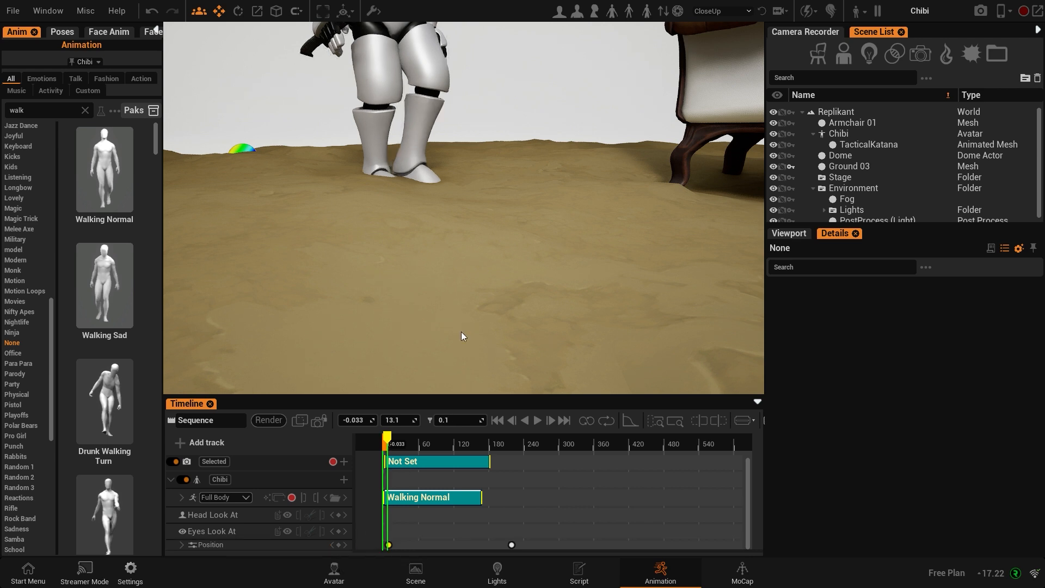
pyautogui.click(434, 69)
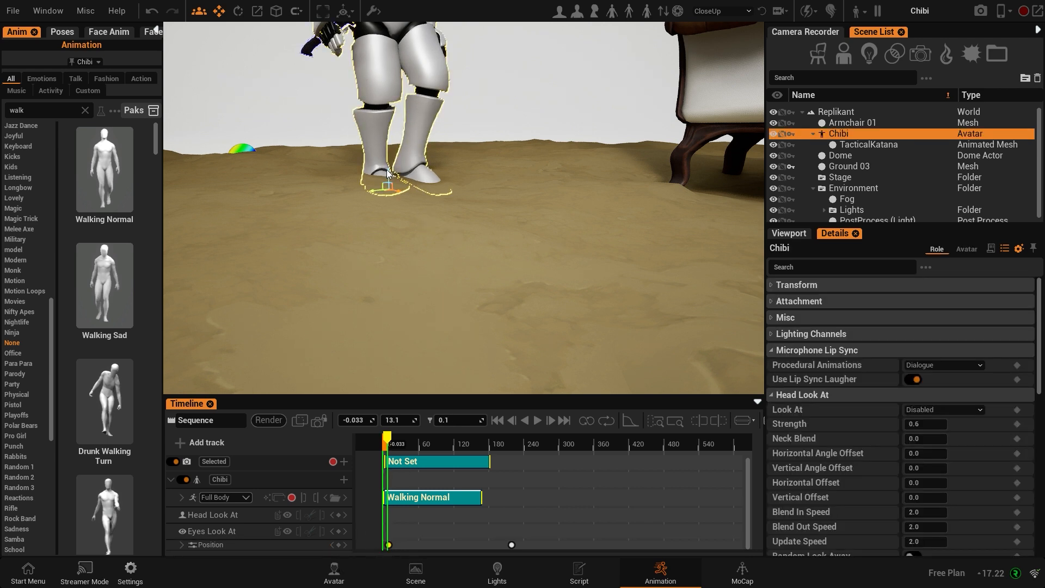
pyautogui.moveTo(387, 171); pyautogui.dragTo(389, 160)
# Delete the old end position key, move Chibi past the armchair at 2.767 and key his position there
pyautogui.moveTo(529, 530); pyautogui.dragTo(506, 545)
pyautogui.press('Delete')
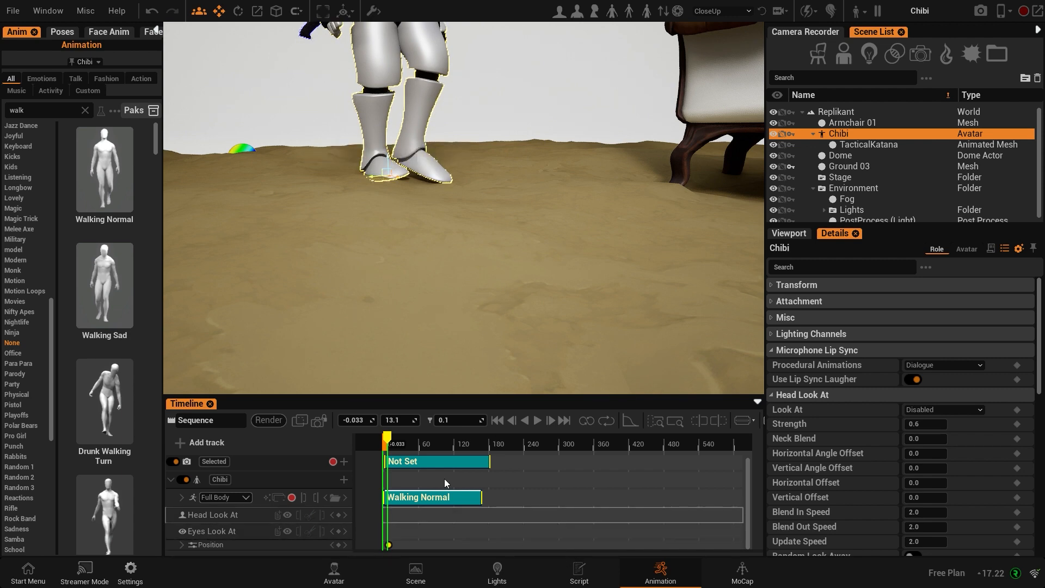
pyautogui.moveTo(430, 207); pyautogui.dragTo(351, 315, button='right')
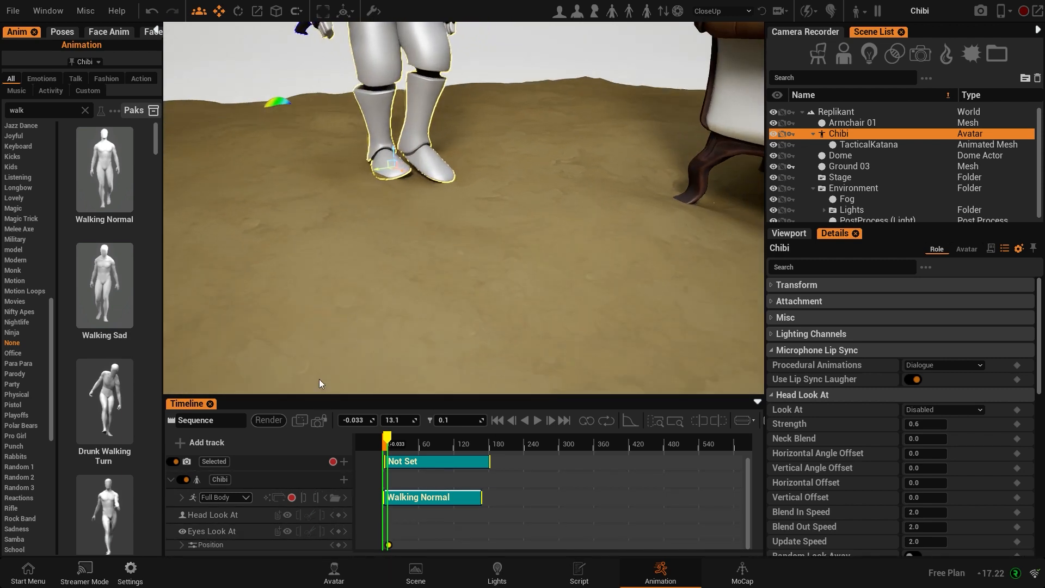
pyautogui.moveTo(393, 439); pyautogui.dragTo(481, 450)
pyautogui.moveTo(395, 344); pyautogui.dragTo(435, 212, button='right')
pyautogui.moveTo(435, 209); pyautogui.dragTo(767, 305)
pyautogui.click(339, 546)
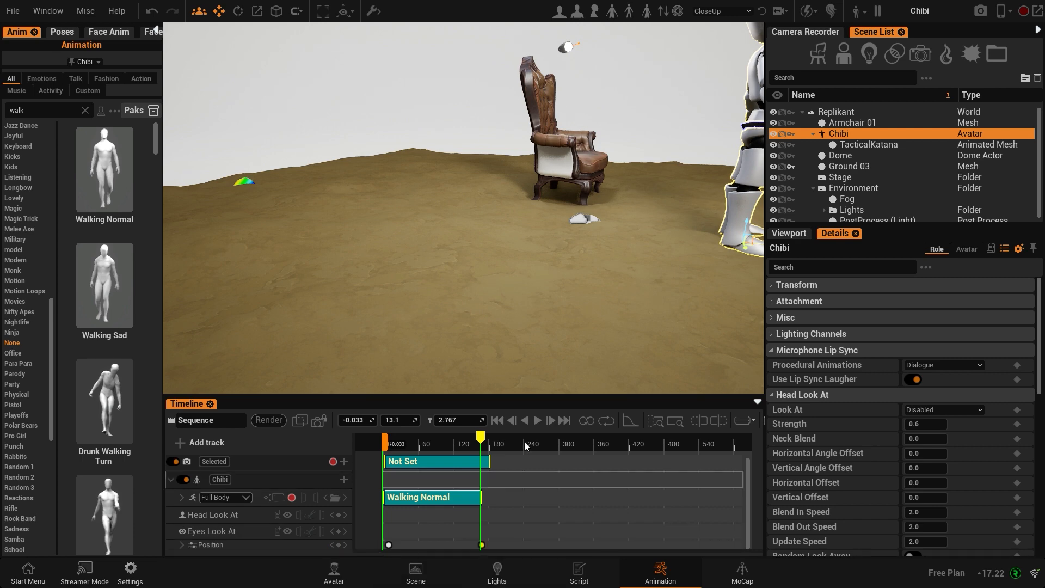
# Replay Chibi's walk from the start and check the movement and foot contact from several angles
pyautogui.moveTo(479, 439); pyautogui.dragTo(379, 448)
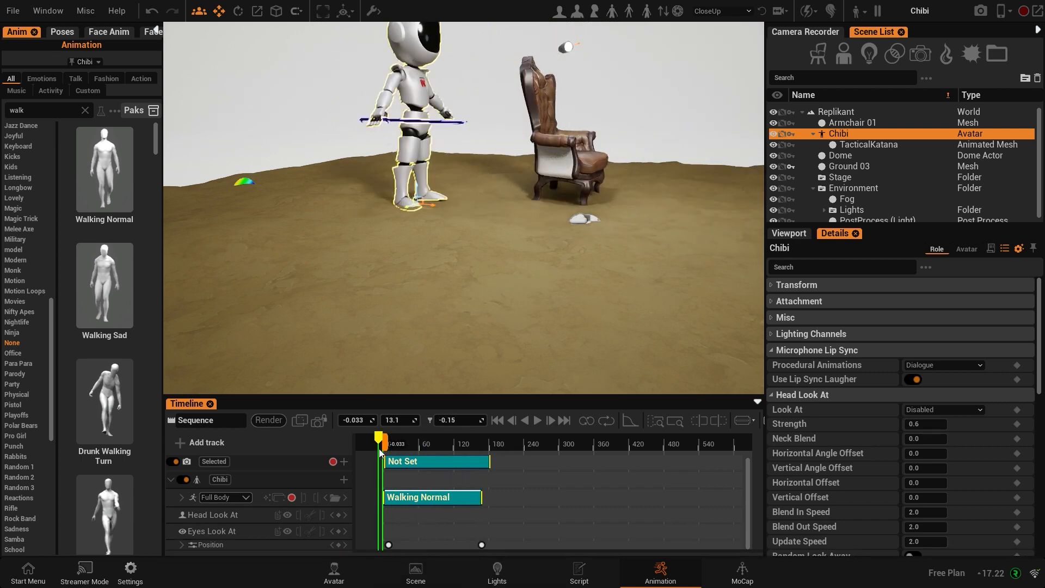
pyautogui.click(536, 420)
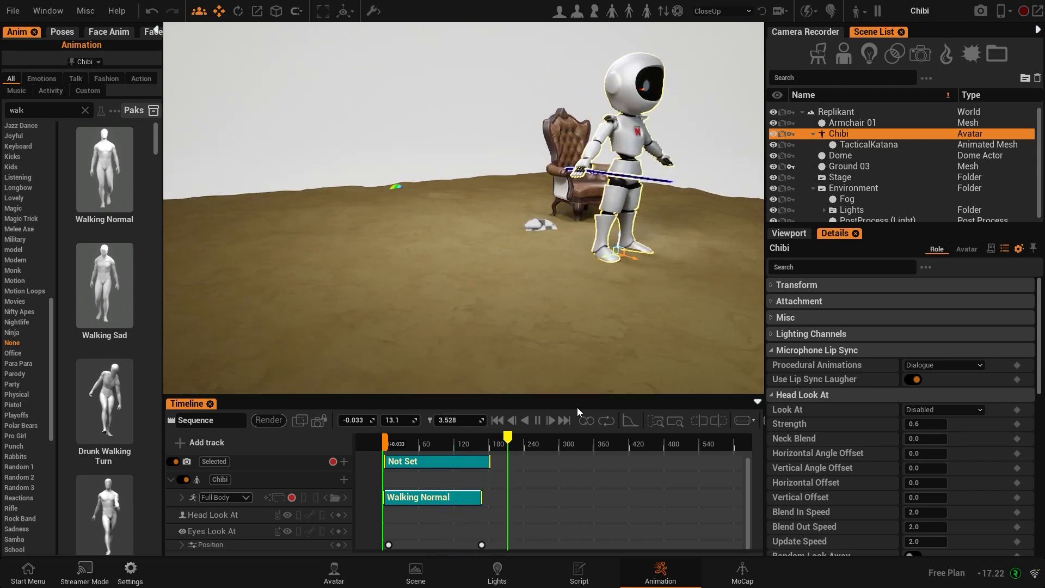
pyautogui.moveTo(453, 442); pyautogui.dragTo(412, 443)
pyautogui.keyDown('alt'); pyautogui.moveTo(535, 261); pyautogui.dragTo(605, 331); pyautogui.keyUp('alt')
pyautogui.keyDown('alt'); pyautogui.moveTo(603, 271); pyautogui.dragTo(549, 270); pyautogui.keyUp('alt')
pyautogui.moveTo(549, 269)
pyautogui.mouseDown(button='right')
pyautogui.moveTo(550, 234)
pyautogui.moveTo(544, 283)
pyautogui.mouseUp(button='right')
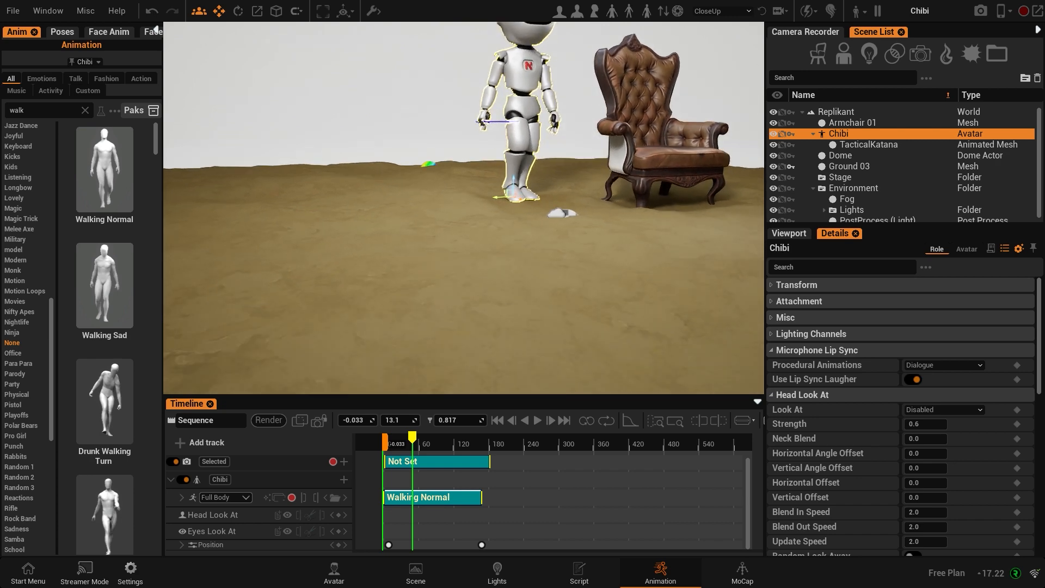
pyautogui.keyDown('alt'); pyautogui.moveTo(544, 272); pyautogui.dragTo(557, 266); pyautogui.keyUp('alt')
pyautogui.moveTo(549, 267); pyautogui.dragTo(548, 239, button='right')
pyautogui.click(391, 446)
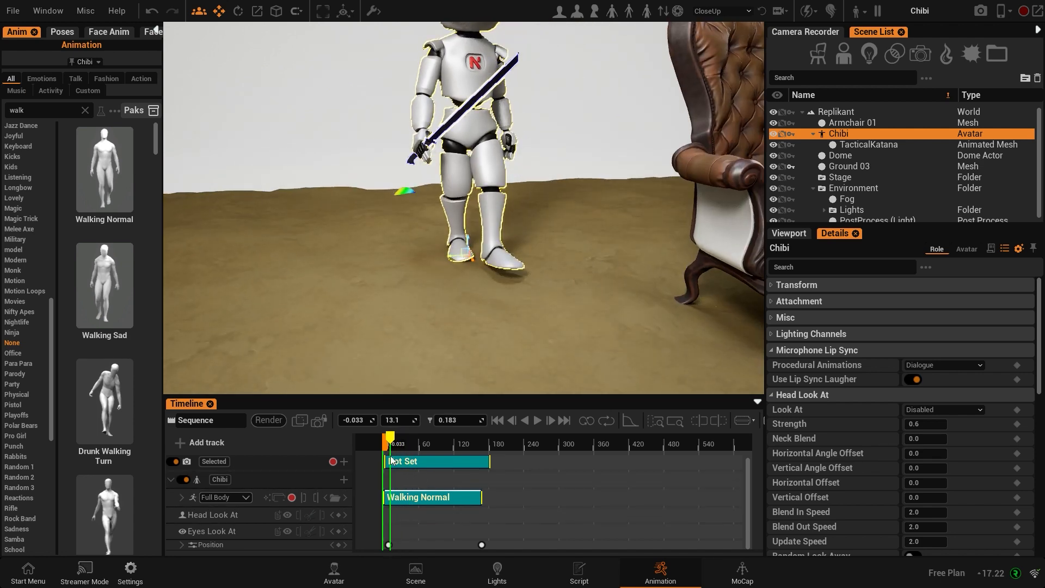
# Turn on Foot Terrain Adaptation in Chibi's control rig settings
pyautogui.moveTo(477, 393); pyautogui.dragTo(479, 387)
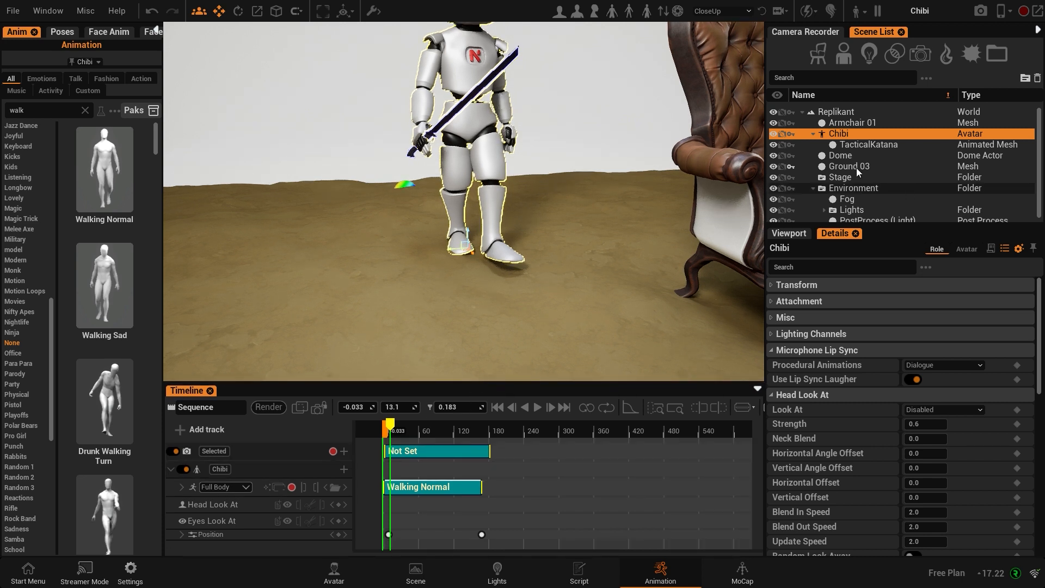
pyautogui.click(840, 133)
pyautogui.press('Return')
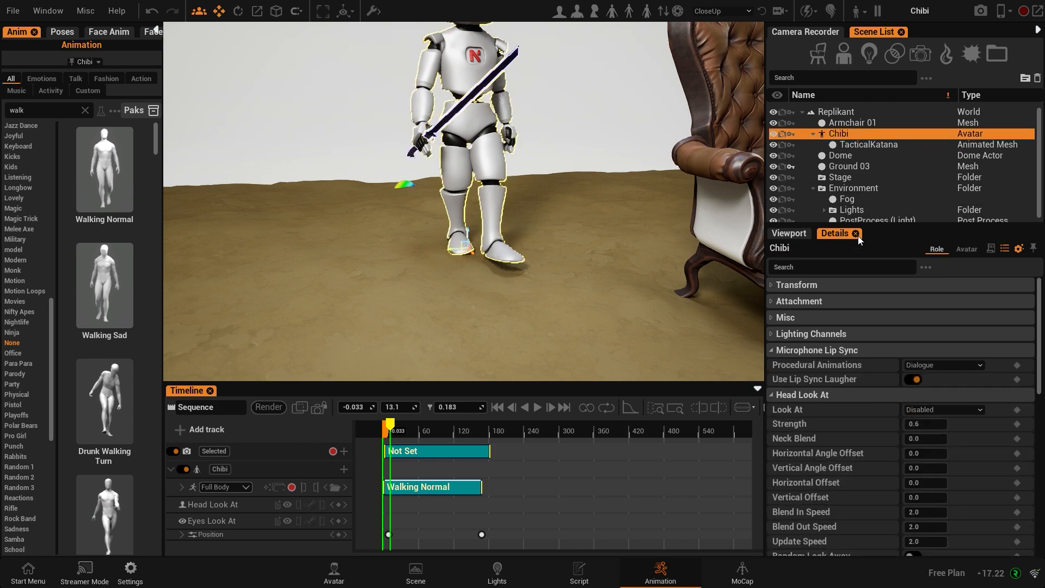
pyautogui.click(774, 394)
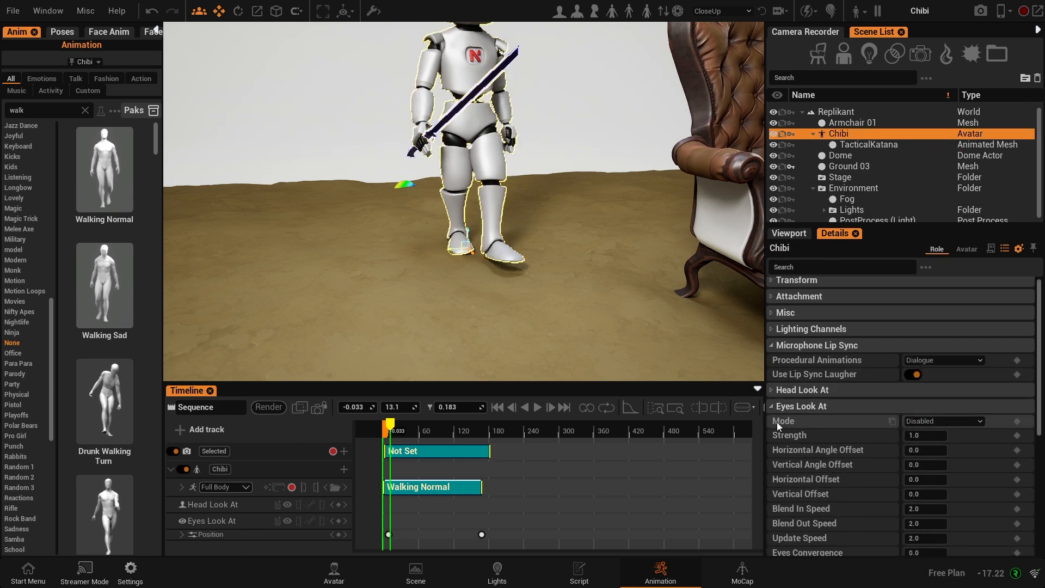
pyautogui.scroll(-1, 776, 422)
pyautogui.click(773, 397)
pyautogui.scroll(-1, 811, 469)
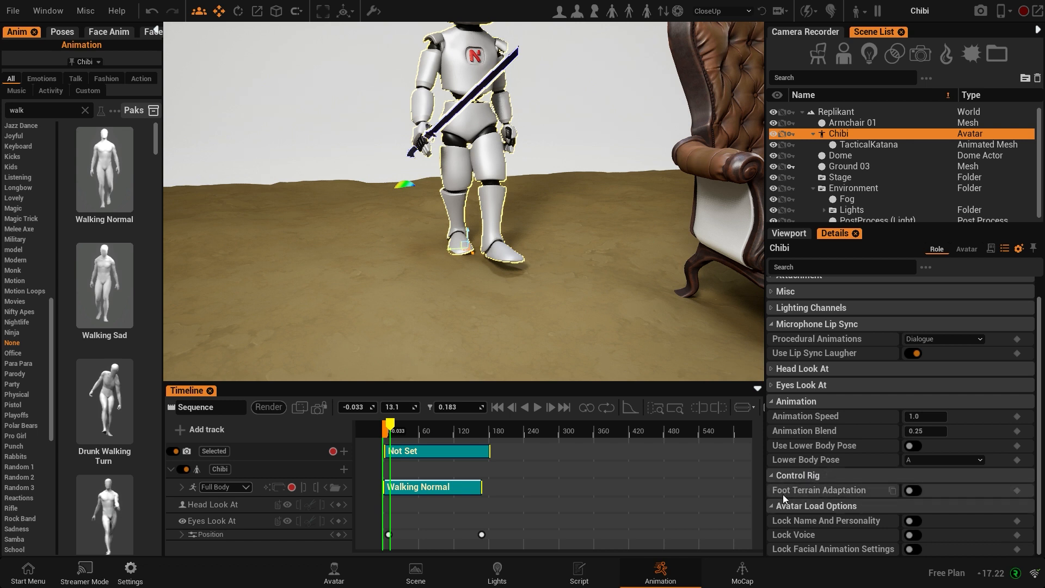
pyautogui.click(912, 491)
# Play back and scrub Chibi's walk, examining up close how his feet meet the uneven ground
pyautogui.moveTo(426, 305)
pyautogui.keyDown('alt'); pyautogui.mouseDown()
pyautogui.moveTo(462, 311)
pyautogui.moveTo(427, 305)
pyautogui.moveTo(430, 261)
pyautogui.moveTo(425, 309)
pyautogui.mouseUp(); pyautogui.keyUp('alt')
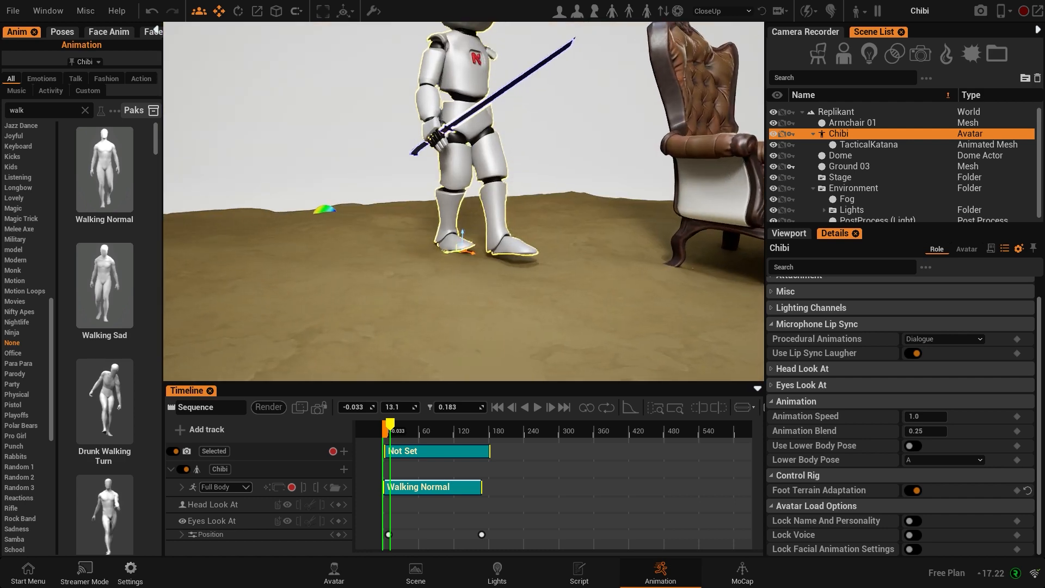
pyautogui.click(396, 426)
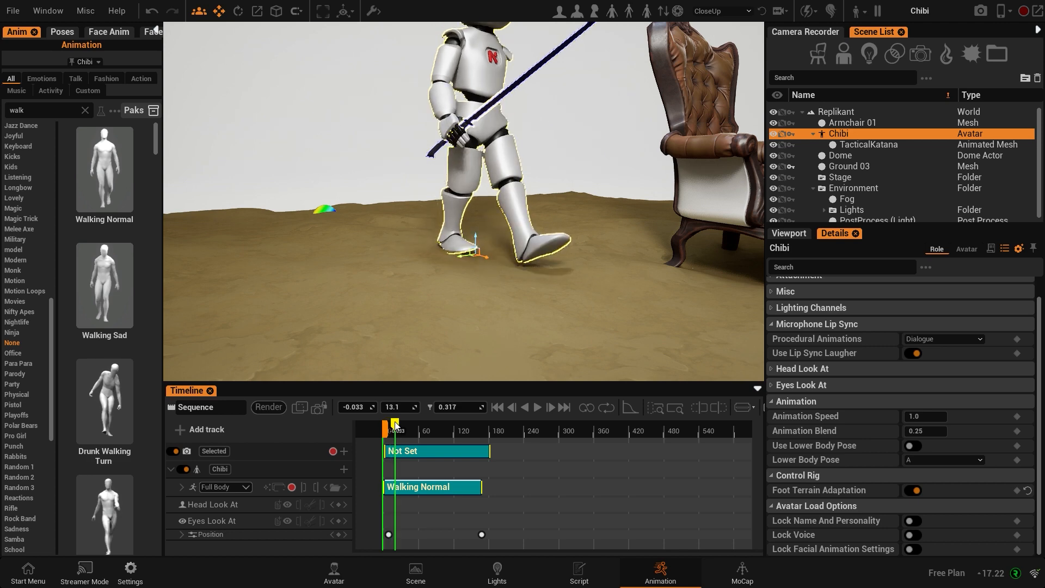
pyautogui.moveTo(395, 422)
pyautogui.mouseDown()
pyautogui.moveTo(404, 425)
pyautogui.moveTo(392, 426)
pyautogui.mouseUp()
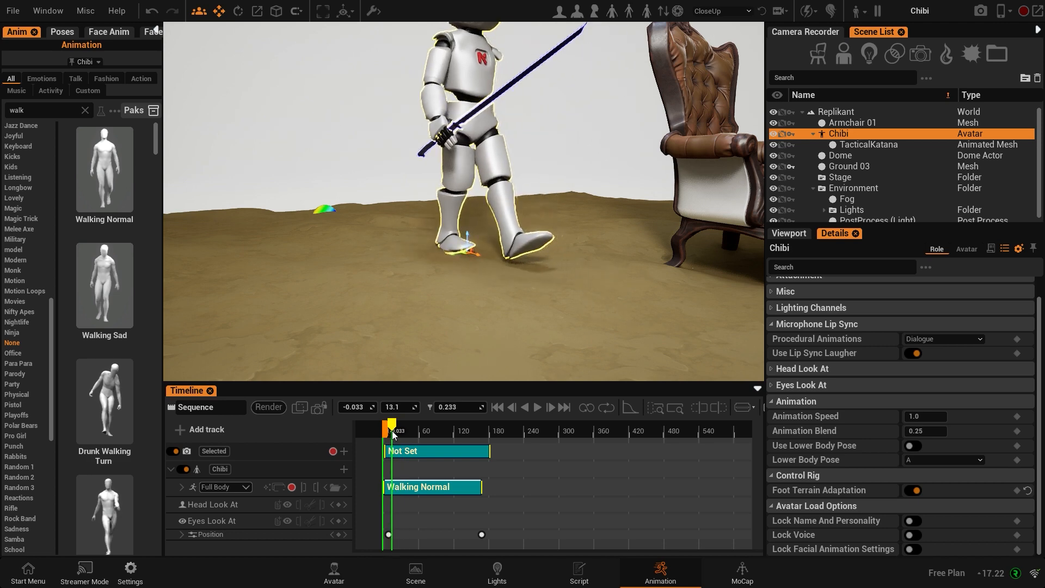
pyautogui.click(536, 408)
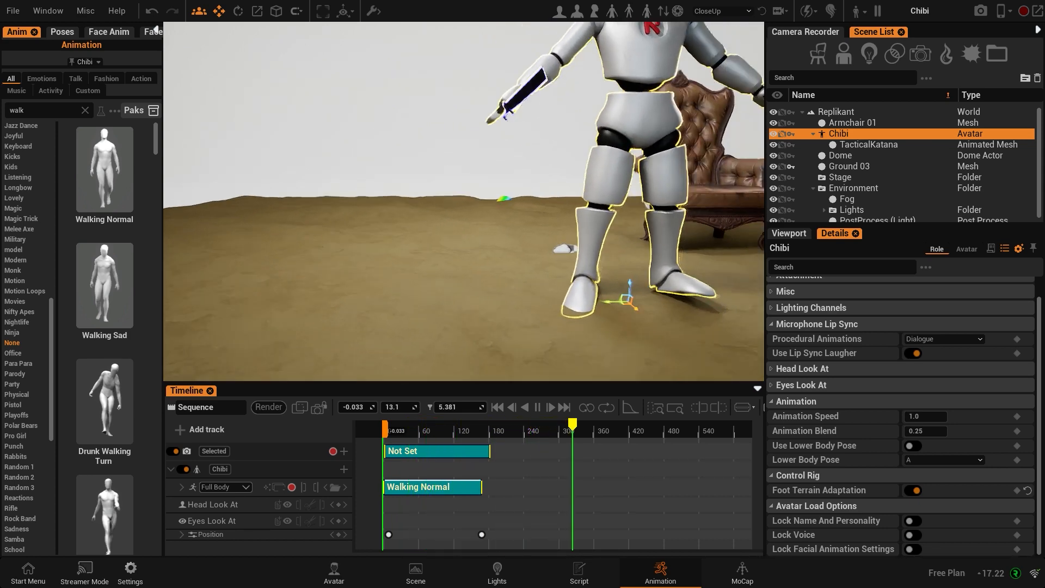
pyautogui.click(412, 438)
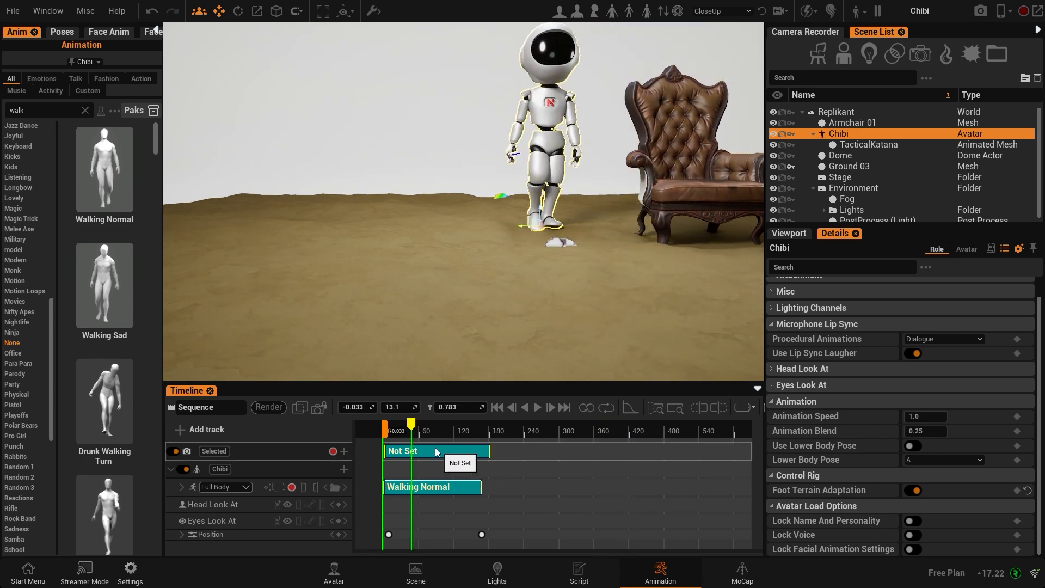
pyautogui.moveTo(464, 201); pyautogui.dragTo(605, 211, button='right')
pyautogui.scroll(5, 536, 221)
pyautogui.scroll(5, 605, 210)
pyautogui.moveTo(464, 202); pyautogui.dragTo(490, 188, button='right')
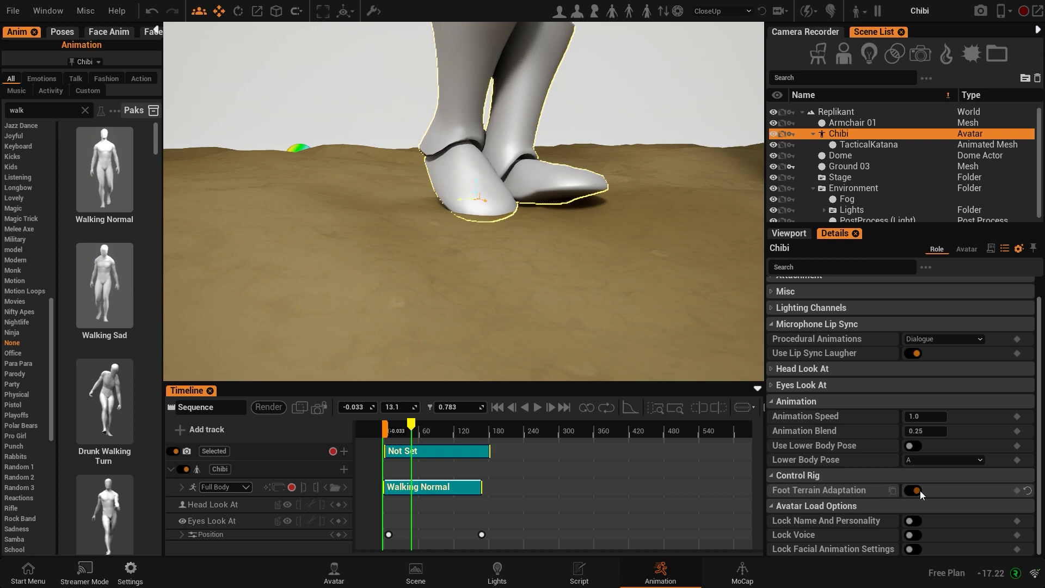
pyautogui.moveTo(415, 432)
pyautogui.mouseDown()
pyautogui.moveTo(387, 434)
pyautogui.moveTo(415, 440)
pyautogui.mouseUp()
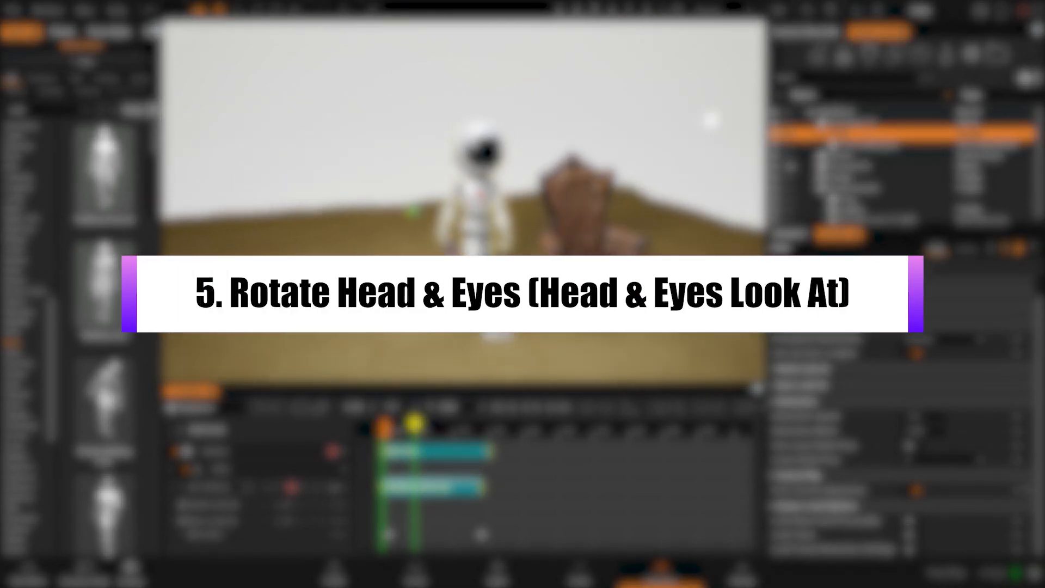
# Return to the start of the walk and move the armchair sideways, farther away from Chibi
pyautogui.moveTo(462, 384); pyautogui.dragTo(470, 331)
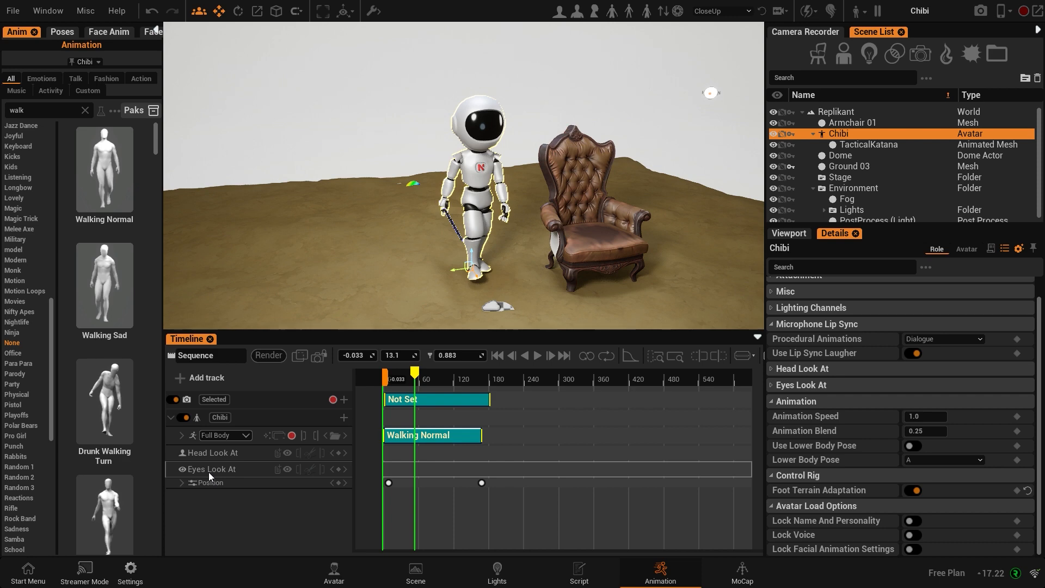
pyautogui.click(387, 381)
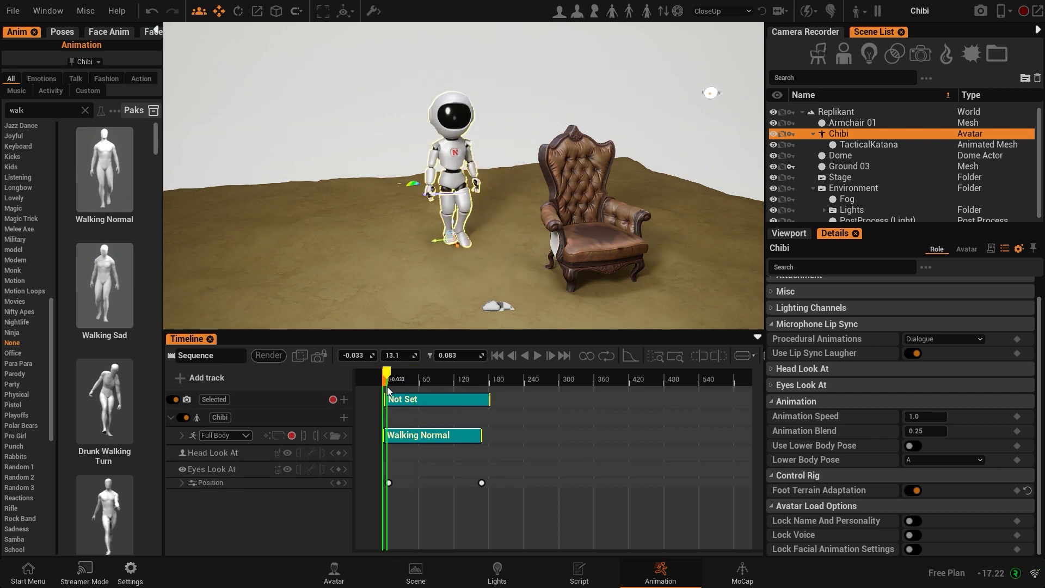
pyautogui.moveTo(459, 243); pyautogui.dragTo(381, 244, button='right')
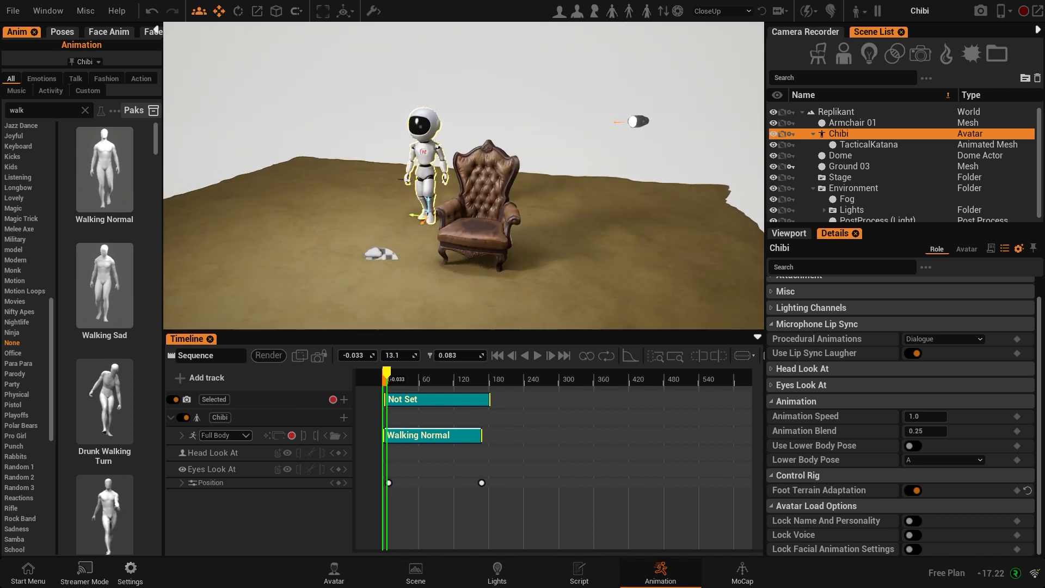
pyautogui.moveTo(381, 243); pyautogui.dragTo(419, 245, button='right')
pyautogui.click(510, 262)
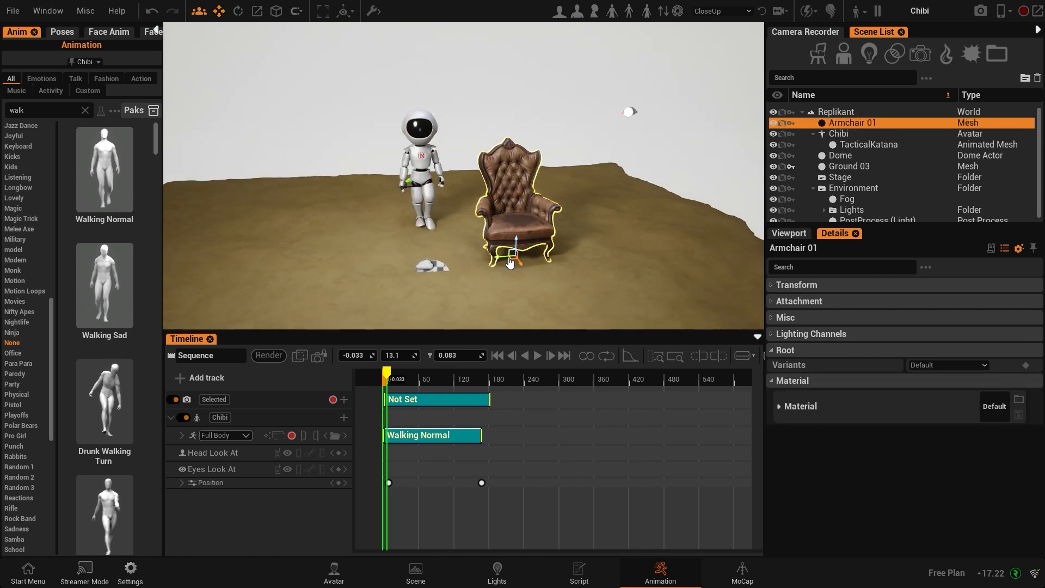
pyautogui.moveTo(499, 263); pyautogui.dragTo(569, 262)
# Extend the Walking Normal clip to about the 540 mark and shift Chibi's end position key to about the 240 mark
pyautogui.moveTo(482, 435); pyautogui.dragTo(501, 439)
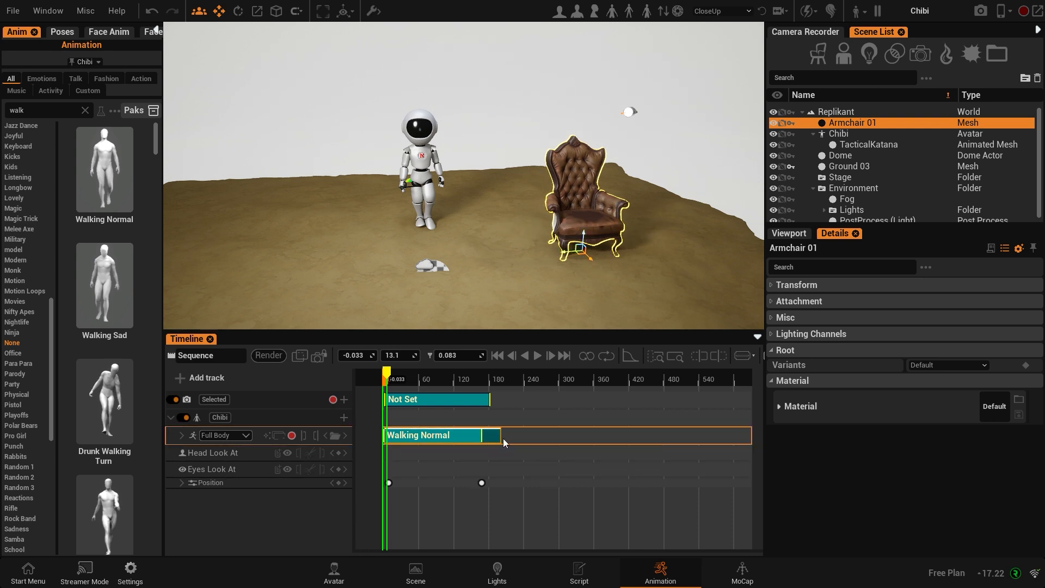
pyautogui.moveTo(650, 439); pyautogui.dragTo(698, 440)
pyautogui.moveTo(517, 471)
pyautogui.mouseDown()
pyautogui.moveTo(462, 496)
pyautogui.moveTo(530, 483)
pyautogui.mouseUp()
# At 4.033, move Chibi farther along his walking path, key his position and remove the old key beside it
pyautogui.scroll(-4, 353, 239)
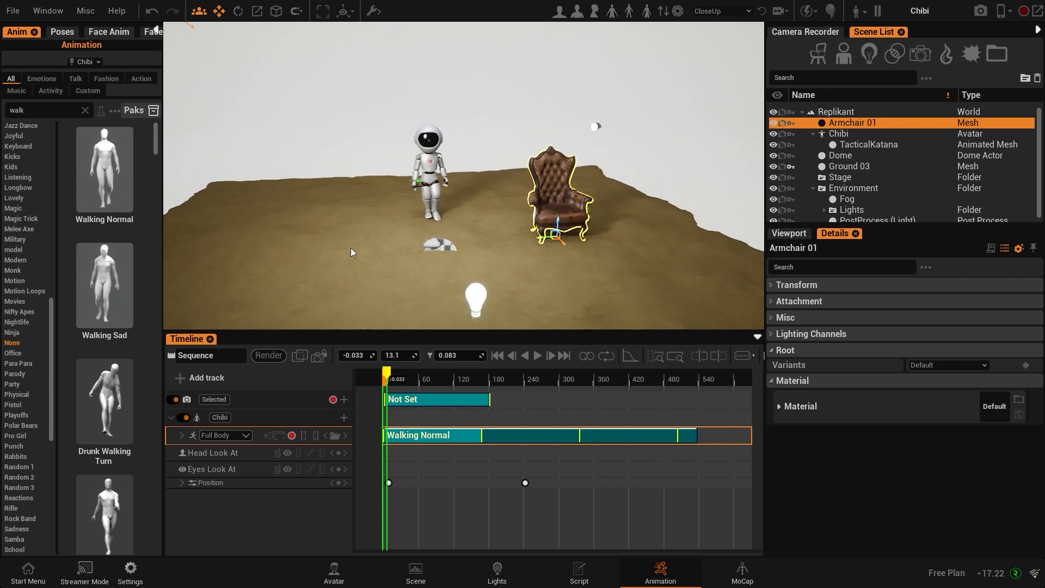
pyautogui.moveTo(351, 248); pyautogui.dragTo(348, 253, button='right')
pyautogui.moveTo(428, 381); pyautogui.dragTo(403, 385)
pyautogui.click(443, 173)
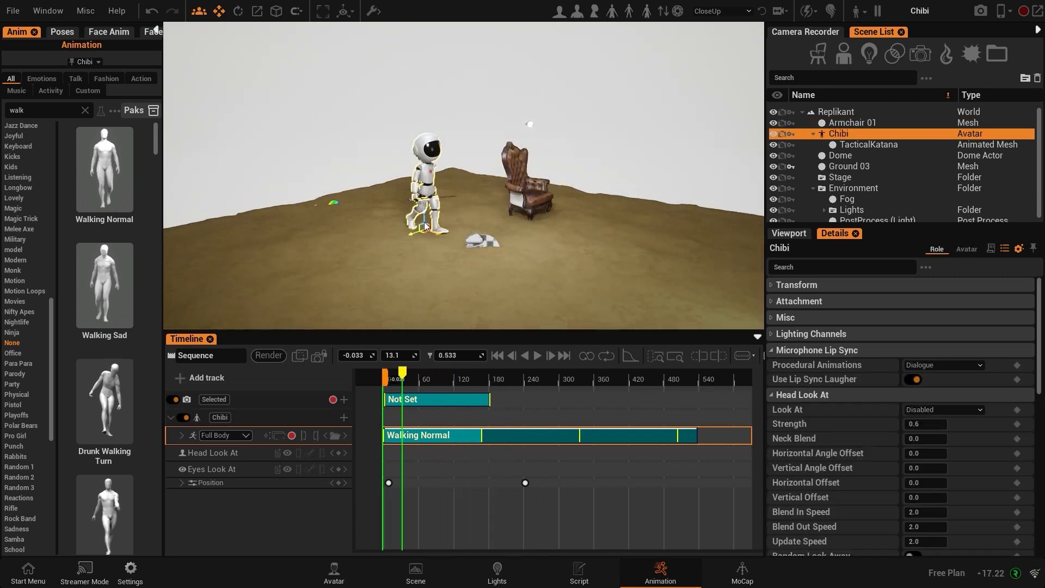
pyautogui.click(526, 383)
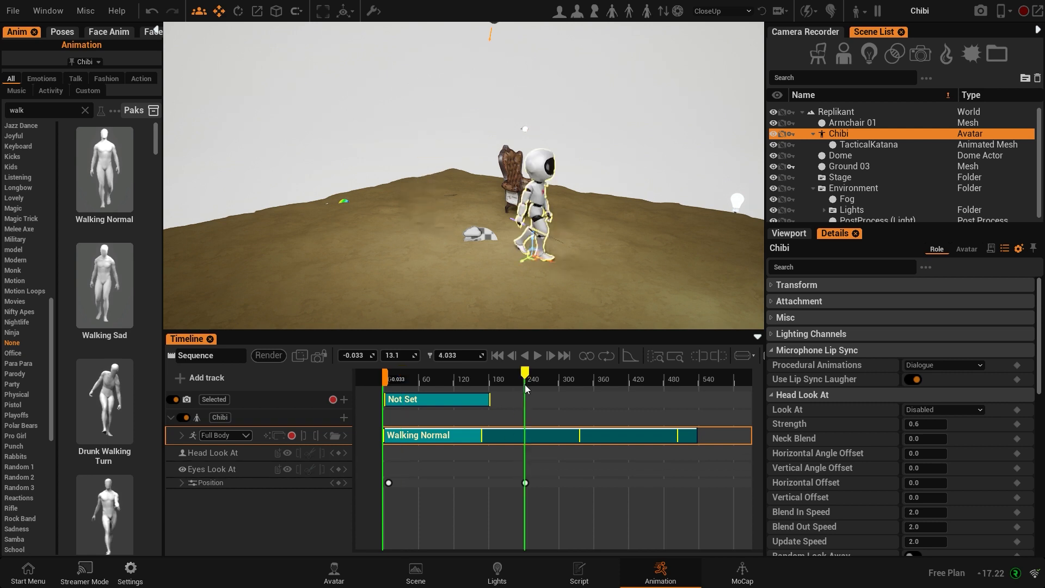
pyautogui.scroll(-3, 530, 266)
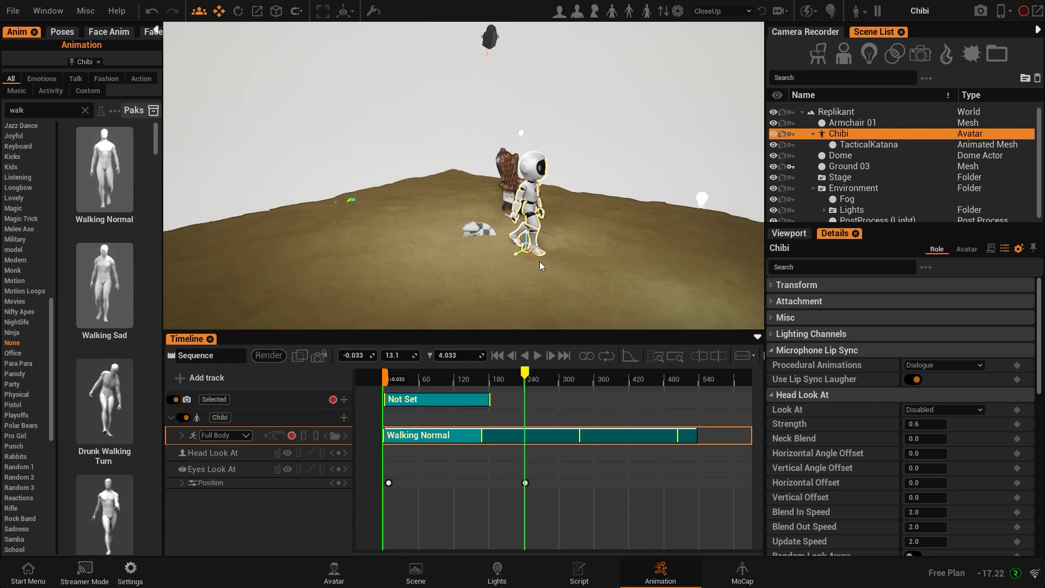
pyautogui.moveTo(536, 256); pyautogui.dragTo(657, 285)
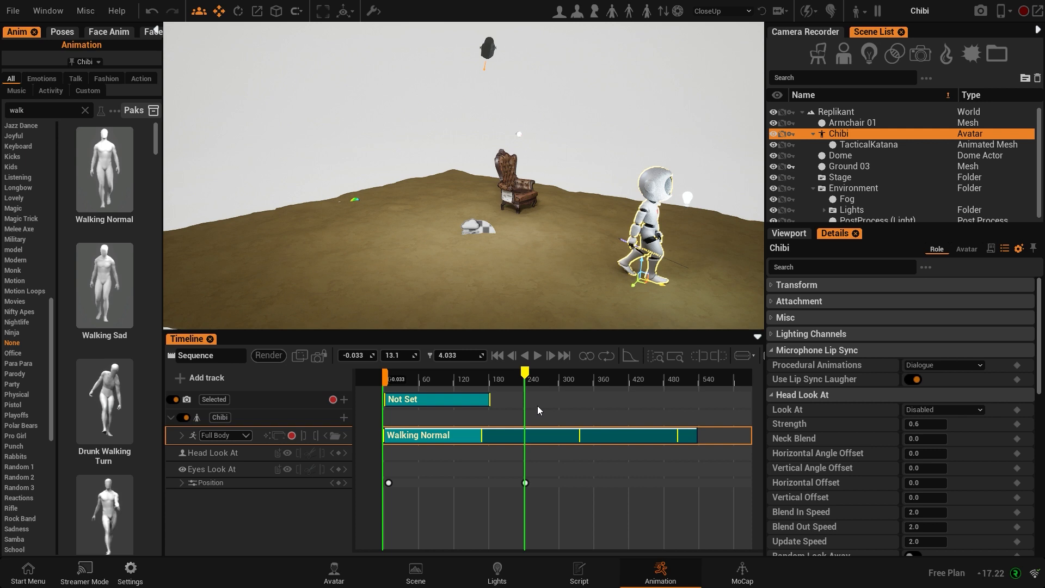
pyautogui.click(338, 483)
pyautogui.scroll(8, 504, 511)
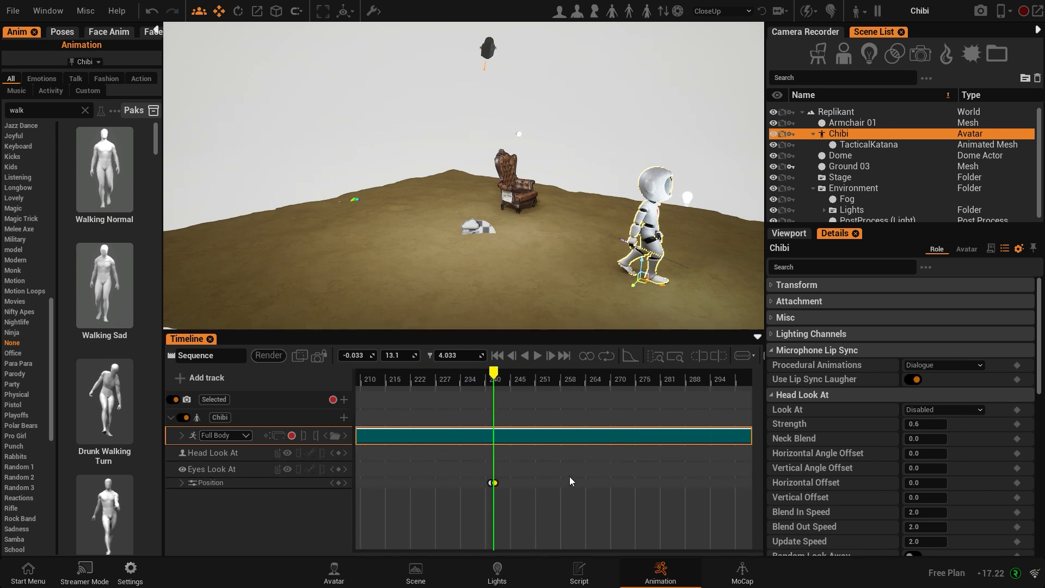
pyautogui.moveTo(462, 477); pyautogui.dragTo(476, 492)
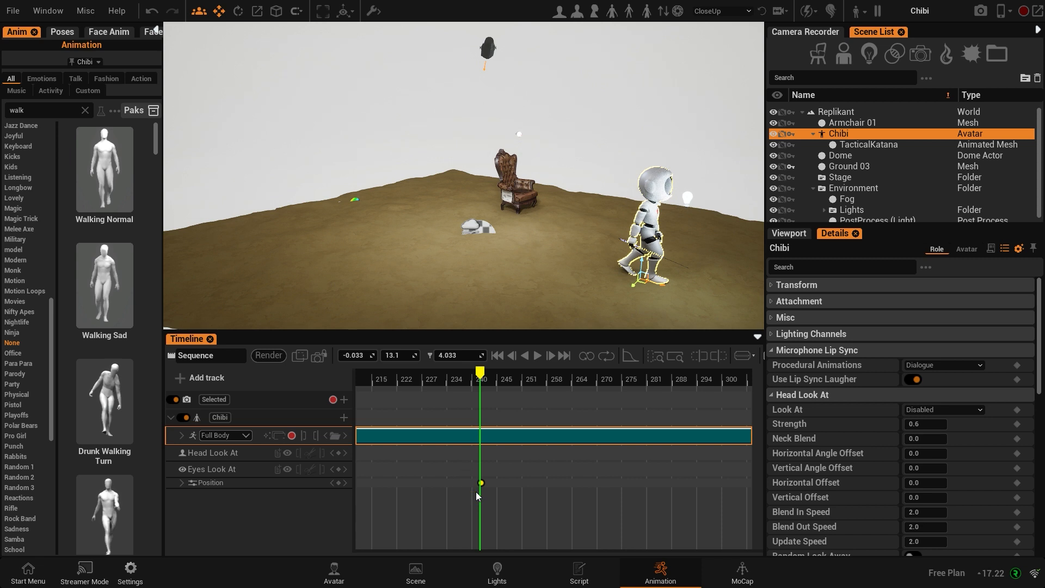
pyautogui.scroll(-8, 479, 492)
# Go back to 0.65 and move the armchair farther out from Chibi, toward the front of the ground
pyautogui.moveTo(478, 381); pyautogui.dragTo(425, 389)
pyautogui.scroll(-6, 487, 457)
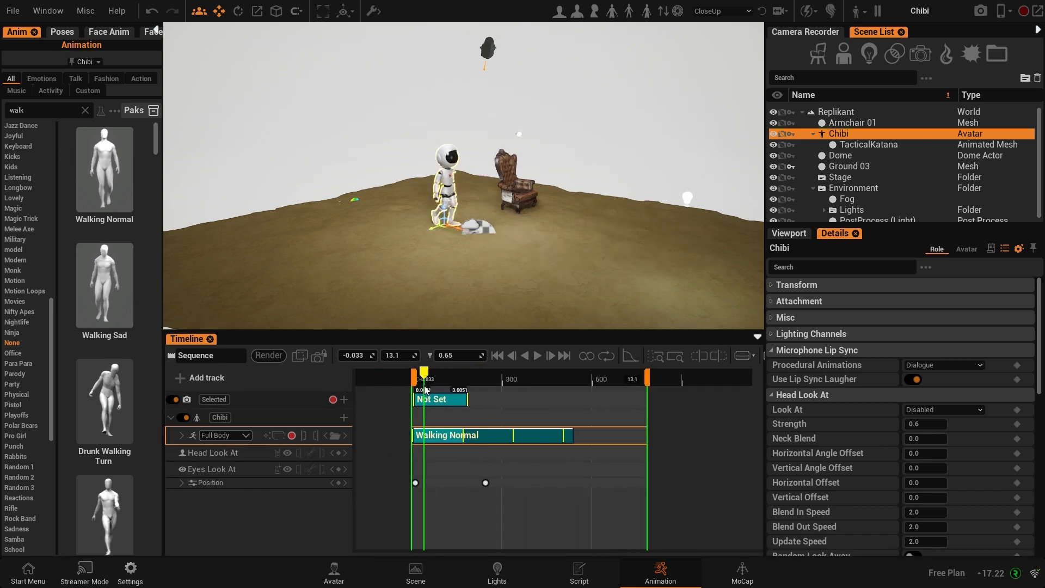
pyautogui.click(525, 194)
pyautogui.moveTo(539, 220); pyautogui.dragTo(600, 249)
pyautogui.moveTo(601, 250)
pyautogui.mouseDown(button='right')
pyautogui.moveTo(525, 259)
pyautogui.moveTo(593, 255)
pyautogui.mouseUp(button='right')
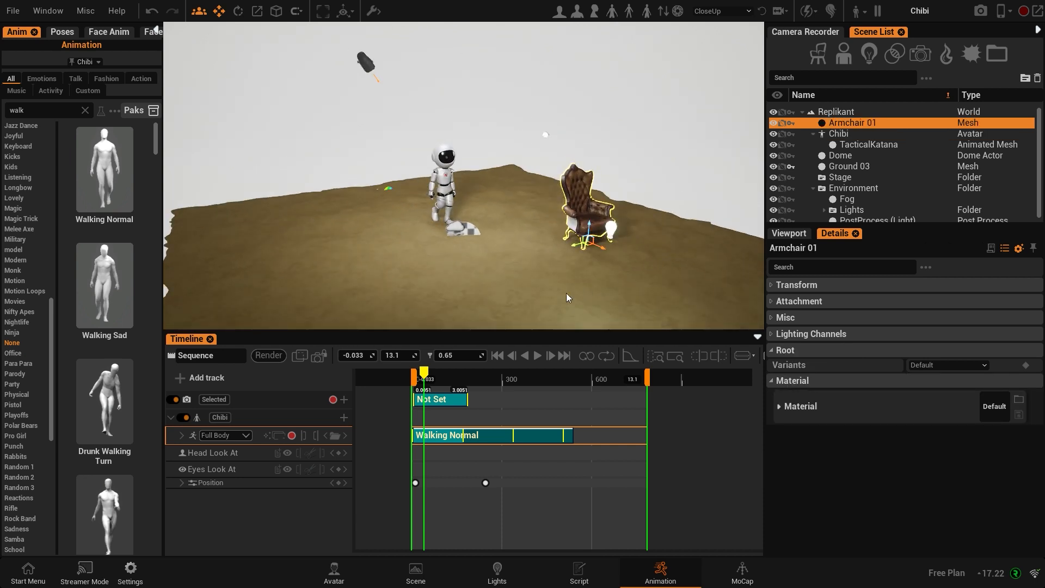
pyautogui.moveTo(524, 271); pyautogui.dragTo(492, 262, button='right')
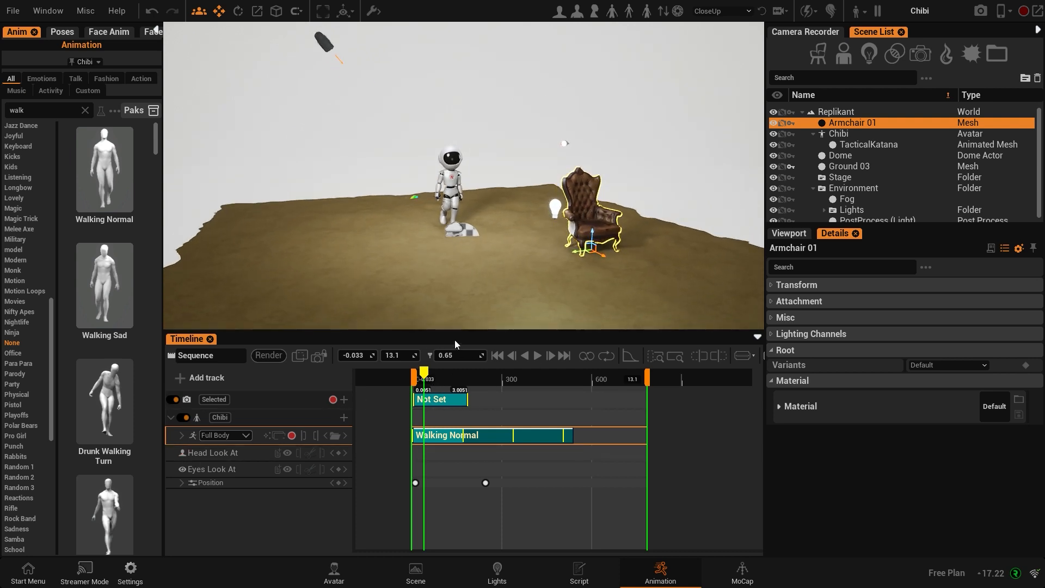
# Add a Head Look At key to Chibi at 0.283 on the timeline
pyautogui.moveTo(456, 330); pyautogui.dragTo(470, 316)
pyautogui.scroll(4, 472, 226)
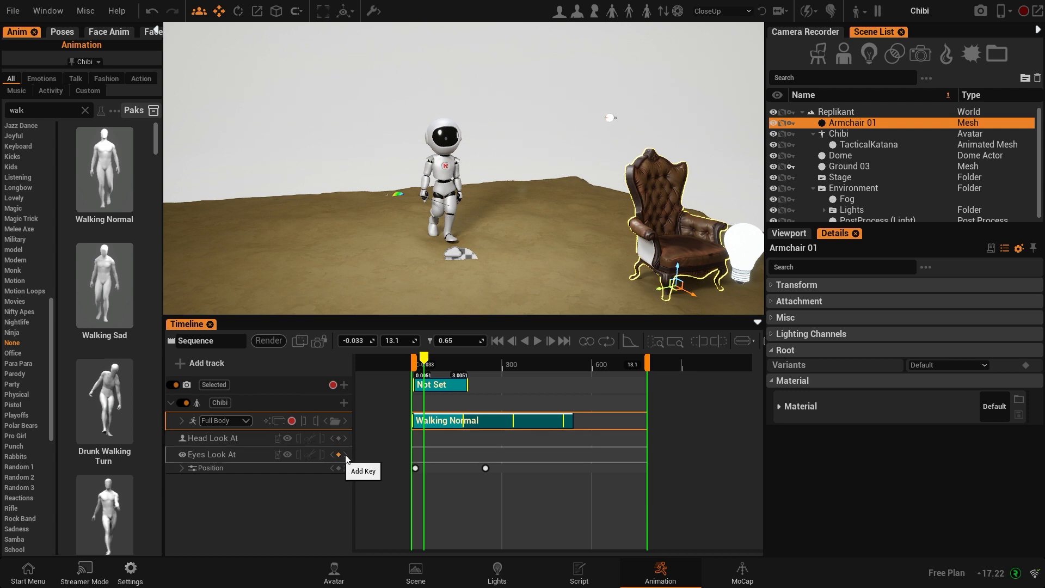
pyautogui.scroll(2, 539, 430)
pyautogui.scroll(3, 539, 430)
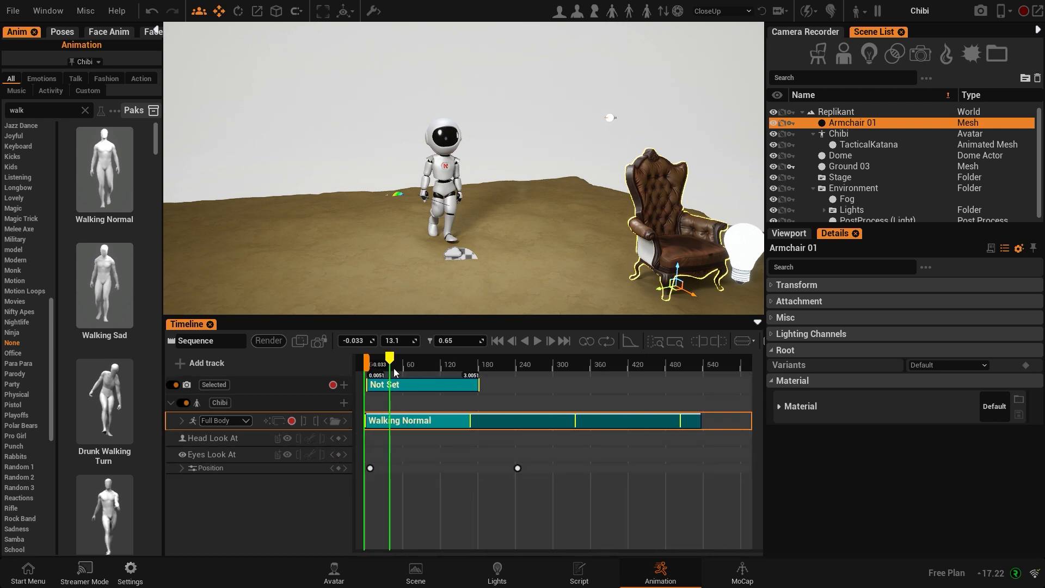
pyautogui.click(433, 365)
pyautogui.moveTo(440, 368); pyautogui.dragTo(376, 366)
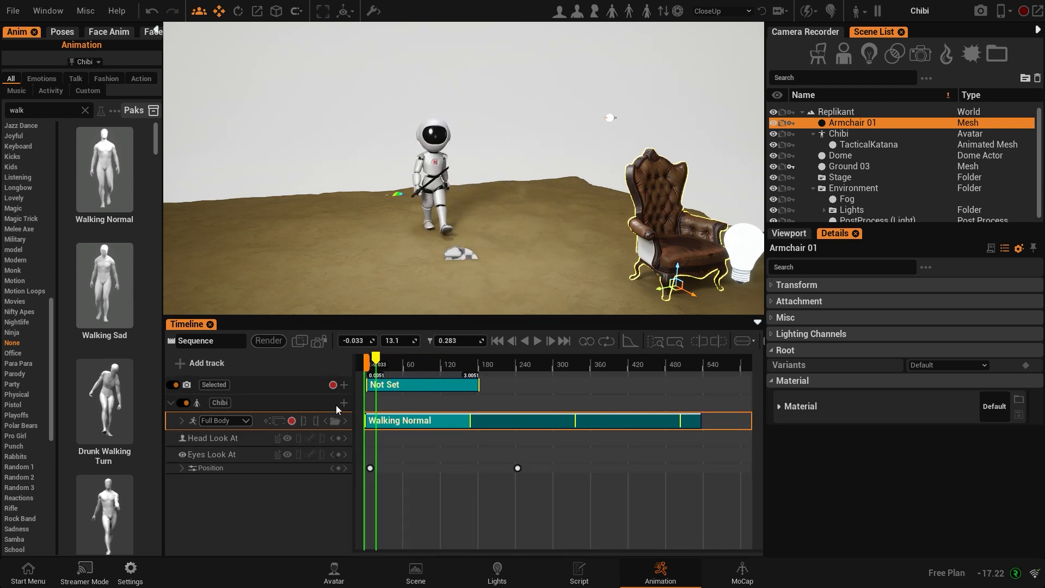
pyautogui.click(340, 439)
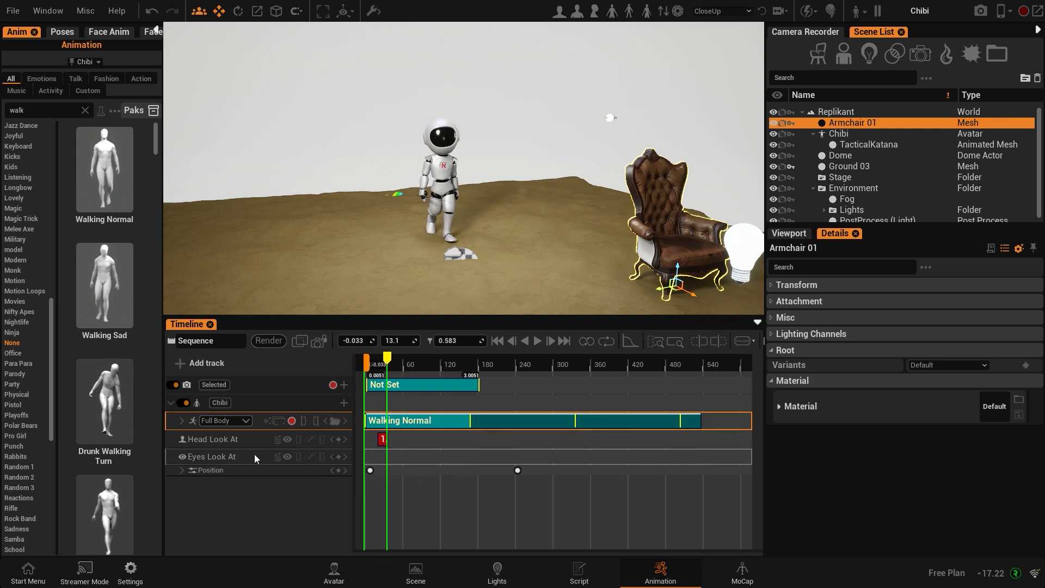
pyautogui.click(341, 458)
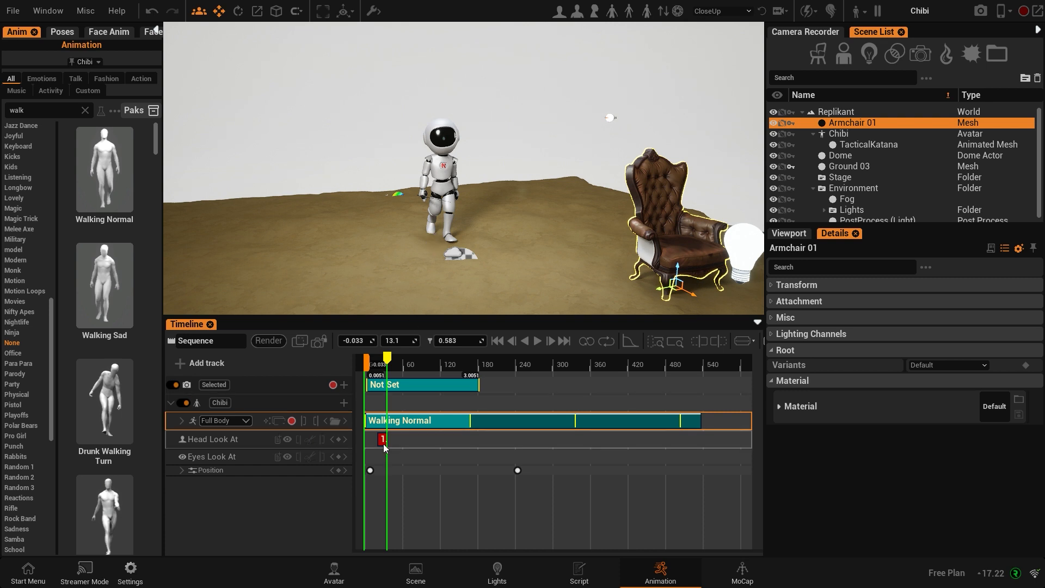
# Lengthen Chibi's Head Look At clip and shift it to the start of the sequence, scrubbing ahead to 1.517
pyautogui.scroll(3, 396, 426)
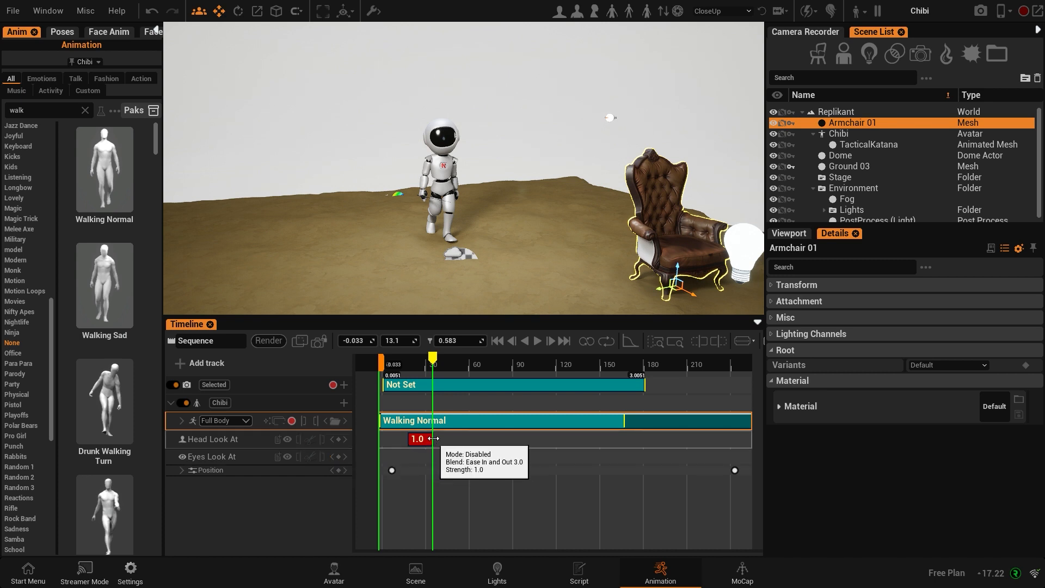
pyautogui.scroll(3, 435, 441)
pyautogui.click(400, 370)
pyautogui.moveTo(400, 370)
pyautogui.mouseDown()
pyautogui.moveTo(439, 373)
pyautogui.moveTo(382, 384)
pyautogui.moveTo(397, 390)
pyautogui.mouseUp()
pyautogui.scroll(-4, 426, 505)
pyautogui.moveTo(434, 443); pyautogui.dragTo(462, 440)
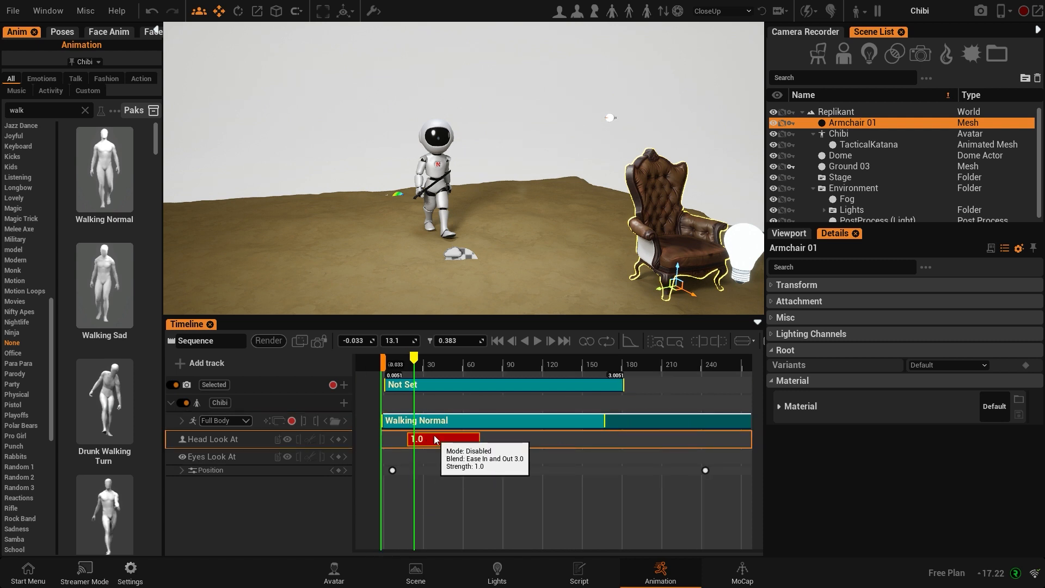
pyautogui.moveTo(434, 438); pyautogui.dragTo(410, 439)
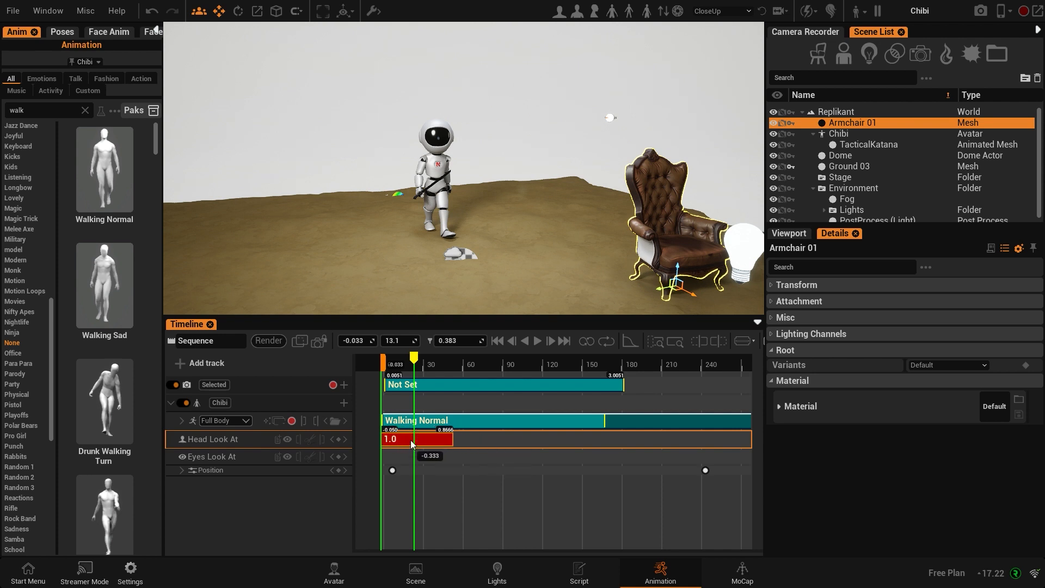
pyautogui.moveTo(431, 359); pyautogui.dragTo(504, 387)
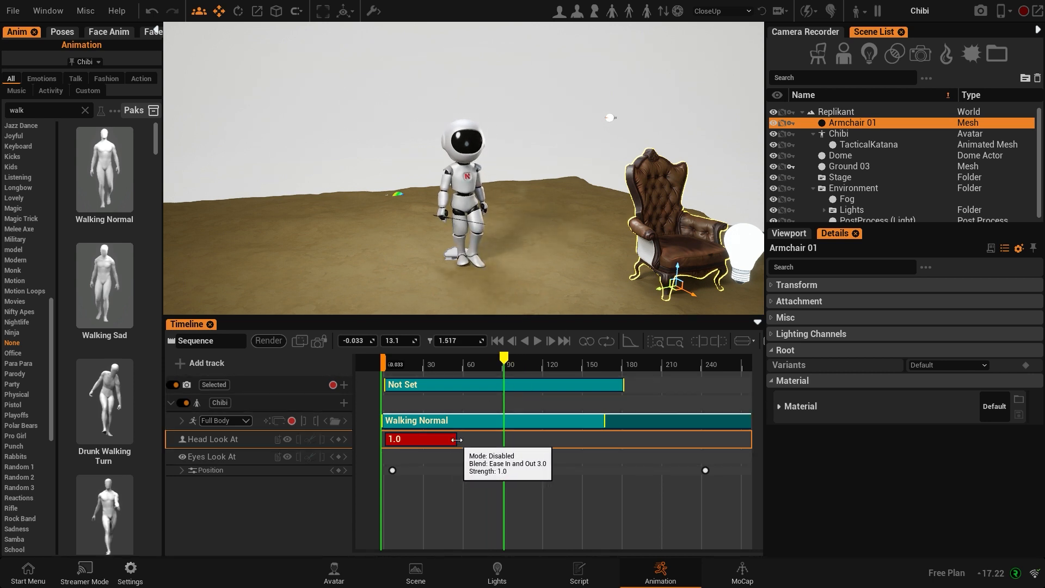
# Shift Chibi's Head Look At clip later on the timeline so it ends near frame 90, and scrub to 1.517
pyautogui.moveTo(426, 438); pyautogui.dragTo(470, 439)
pyautogui.moveTo(412, 366); pyautogui.dragTo(396, 380)
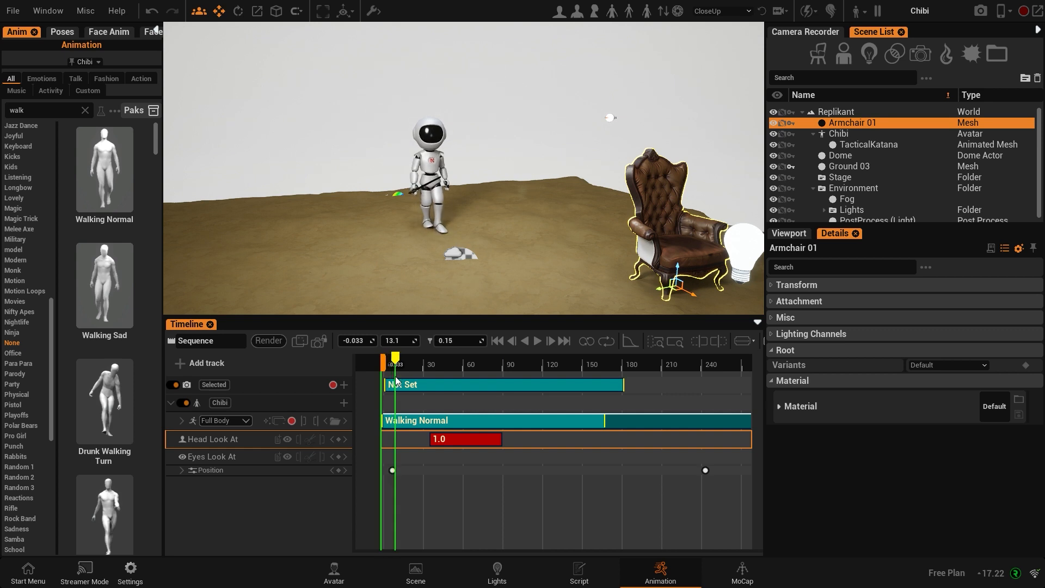
pyautogui.click(450, 372)
pyautogui.moveTo(462, 371); pyautogui.dragTo(498, 380)
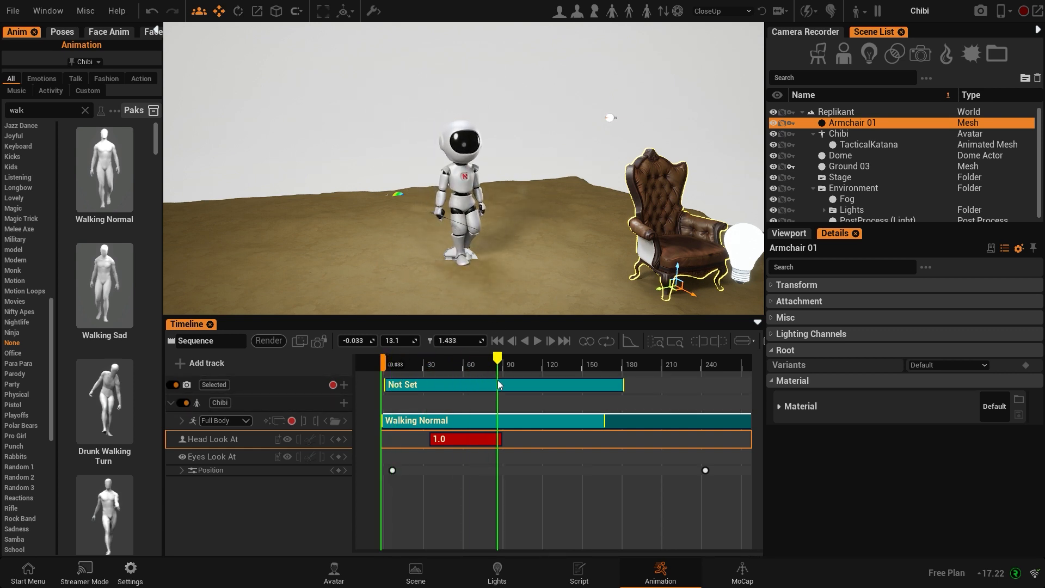
pyautogui.moveTo(497, 380); pyautogui.dragTo(503, 381)
# Copy the Head Look At clip, paste the duplicate at 1.517 and close the gap to the first clip, scrubbing across to 1.55
pyautogui.rightClick(464, 439)
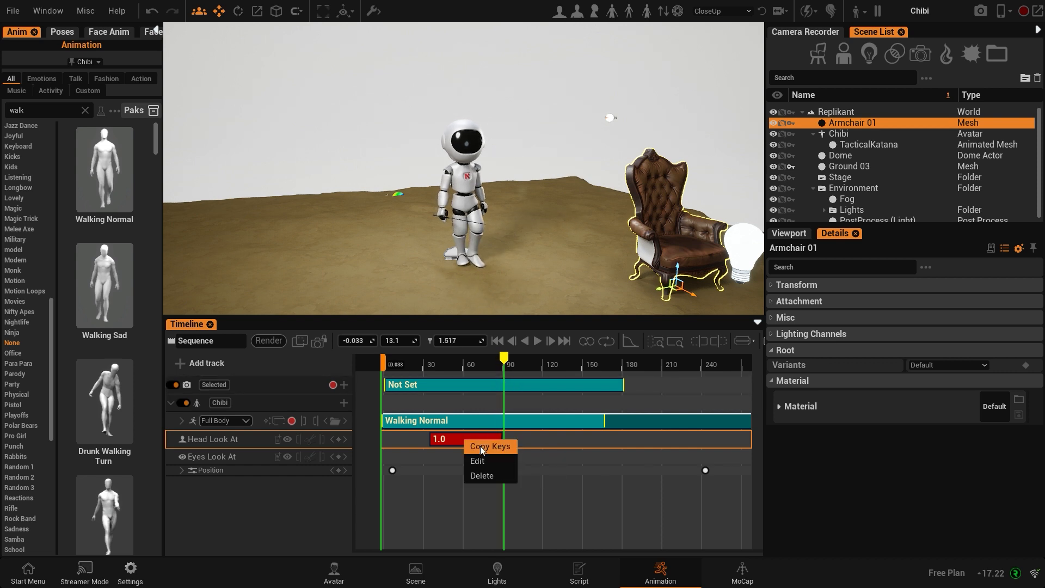
pyautogui.click(480, 446)
pyautogui.rightClick(528, 439)
pyautogui.click(554, 314)
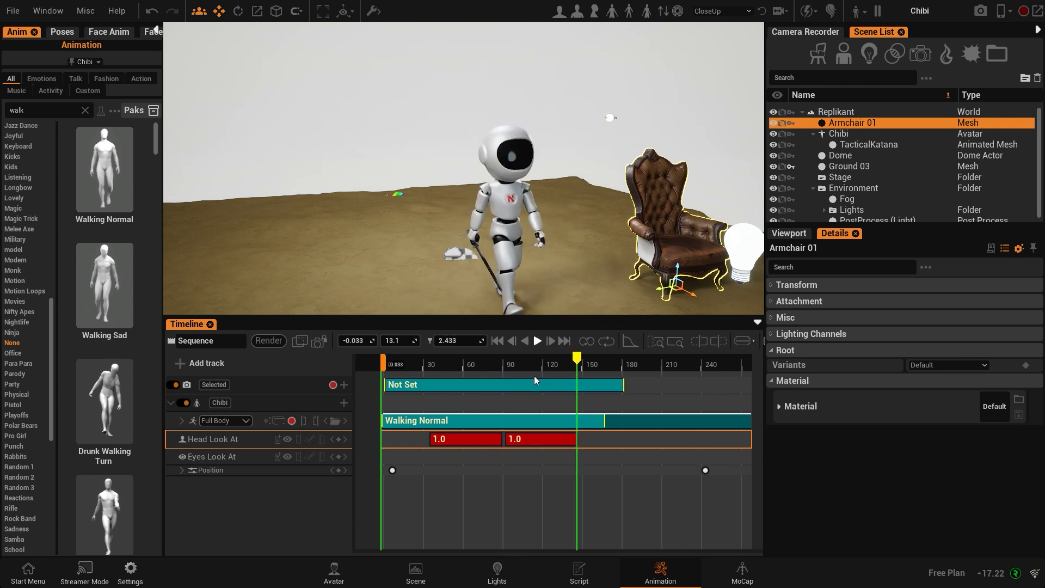
pyautogui.moveTo(515, 439); pyautogui.dragTo(510, 440)
pyautogui.moveTo(484, 368); pyautogui.dragTo(510, 390)
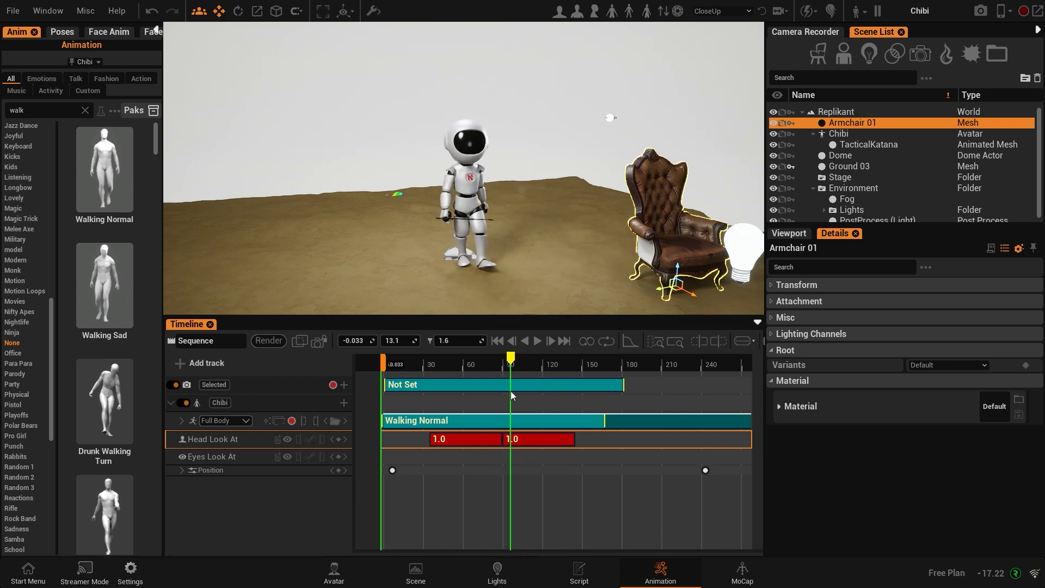
pyautogui.click(460, 439)
pyautogui.moveTo(511, 366); pyautogui.dragTo(507, 388)
# Set the second Head Look At clip's mode to Target with Armchair 01 as the target, scrubbing to 2.083 to check it
pyautogui.doubleClick(521, 442)
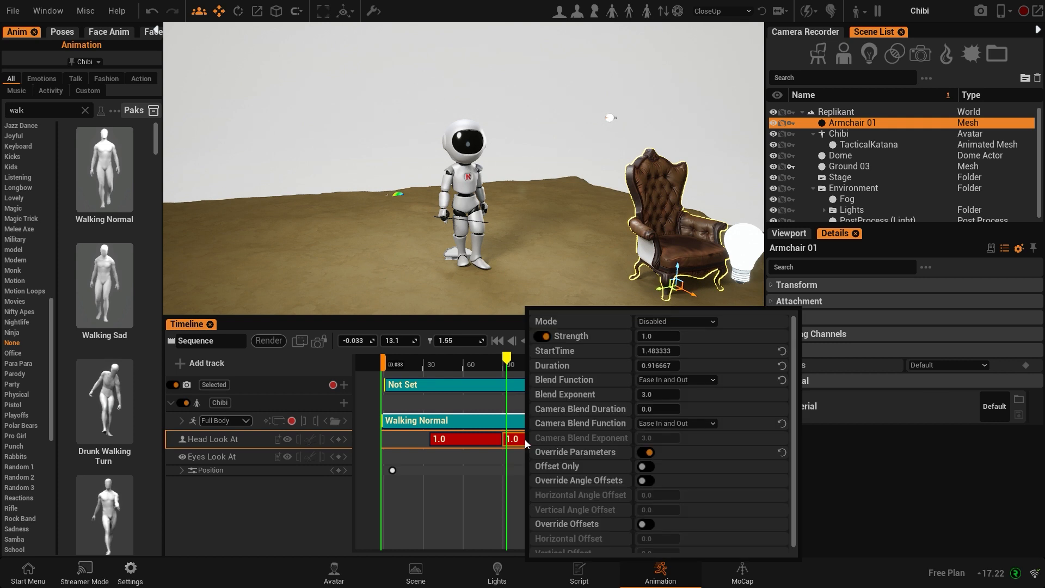
pyautogui.rightClick(517, 442)
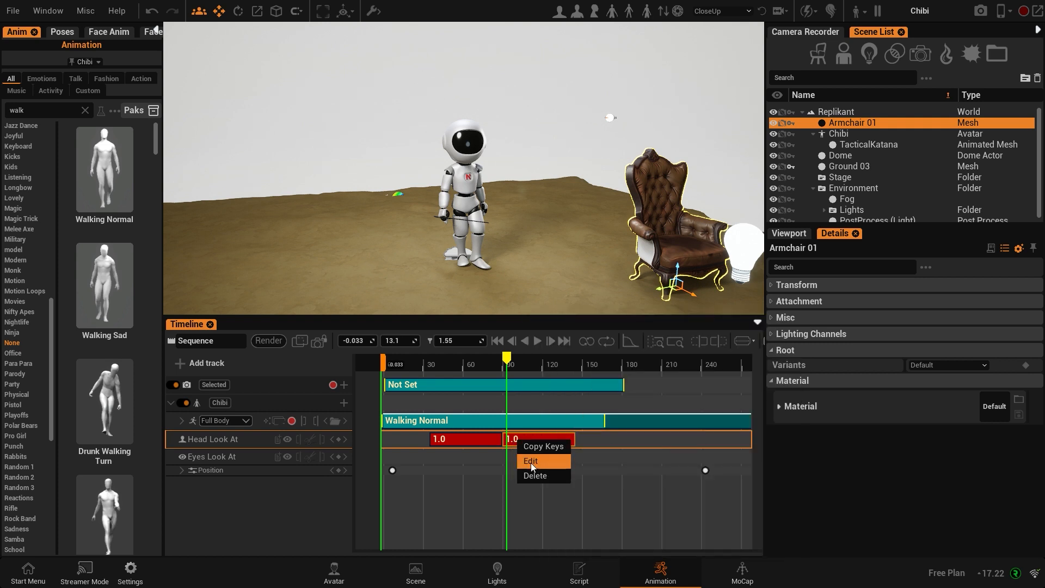
pyautogui.click(531, 462)
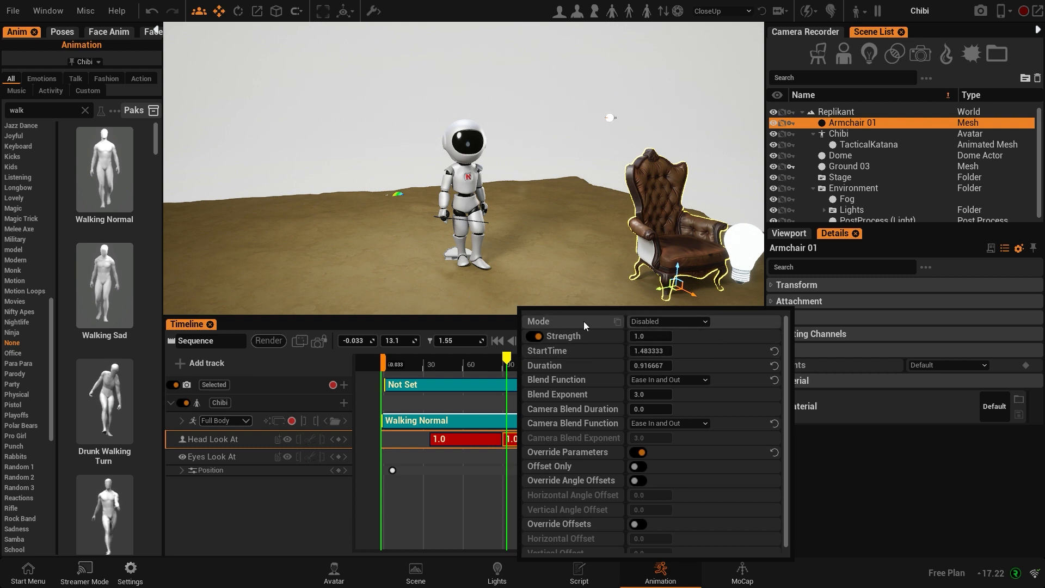
pyautogui.click(664, 320)
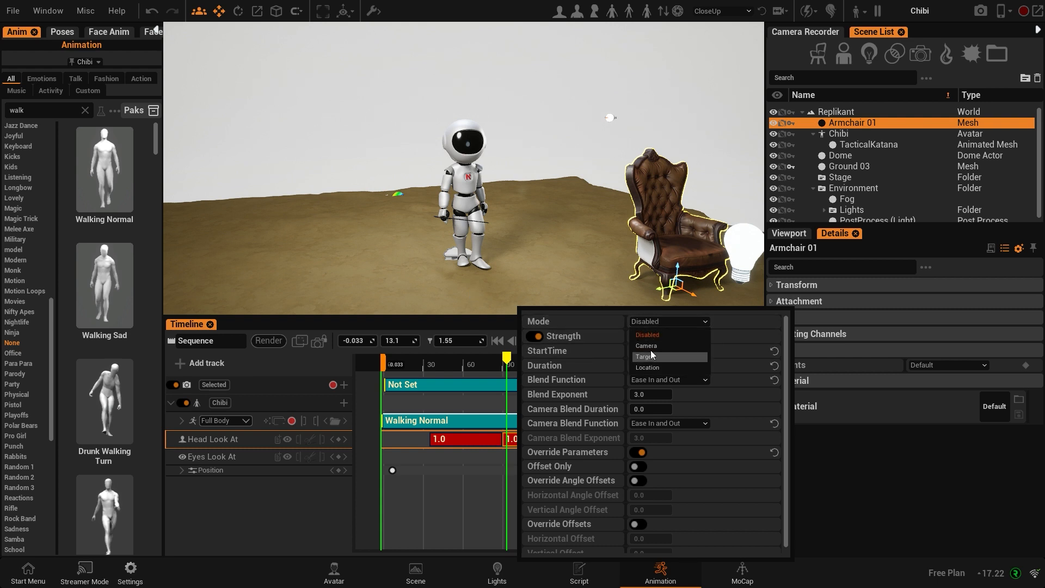
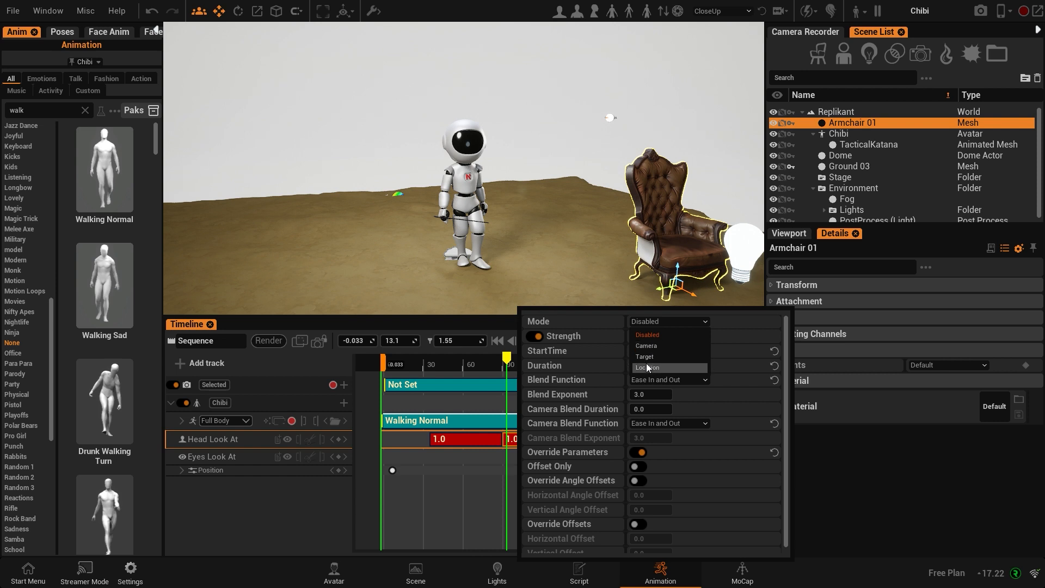
pyautogui.click(647, 369)
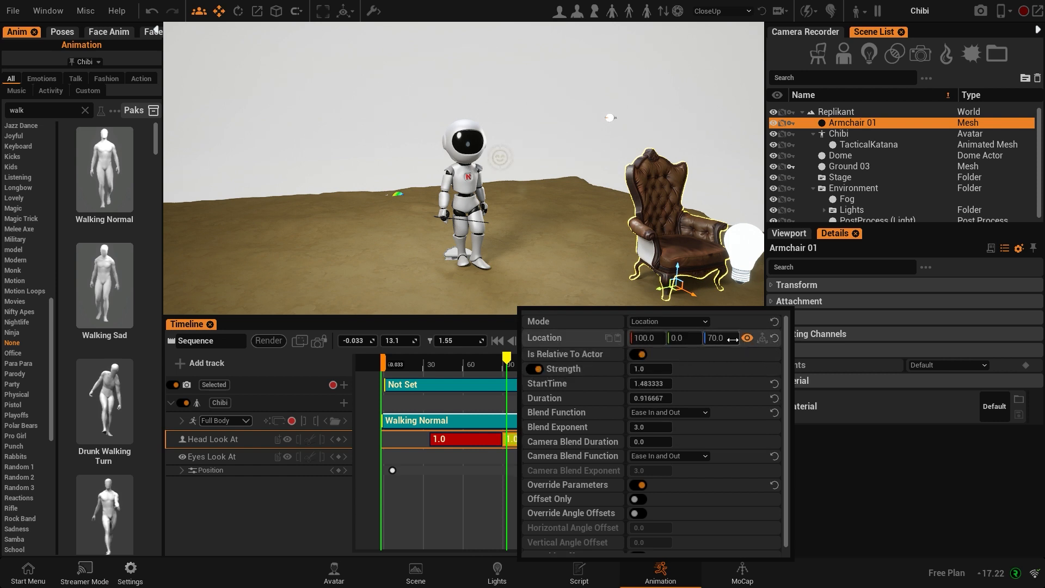
pyautogui.click(660, 321)
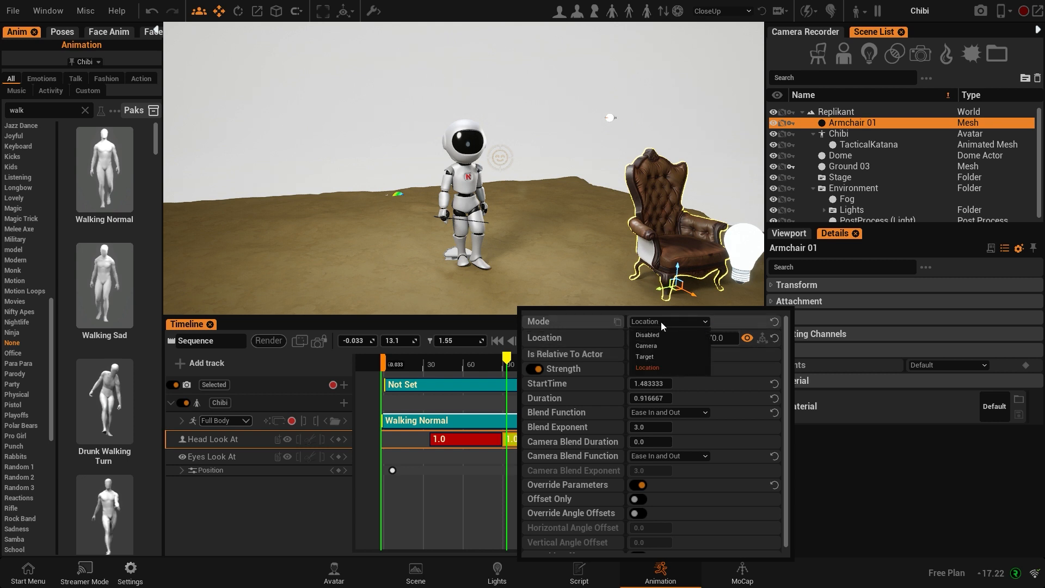
pyautogui.click(651, 355)
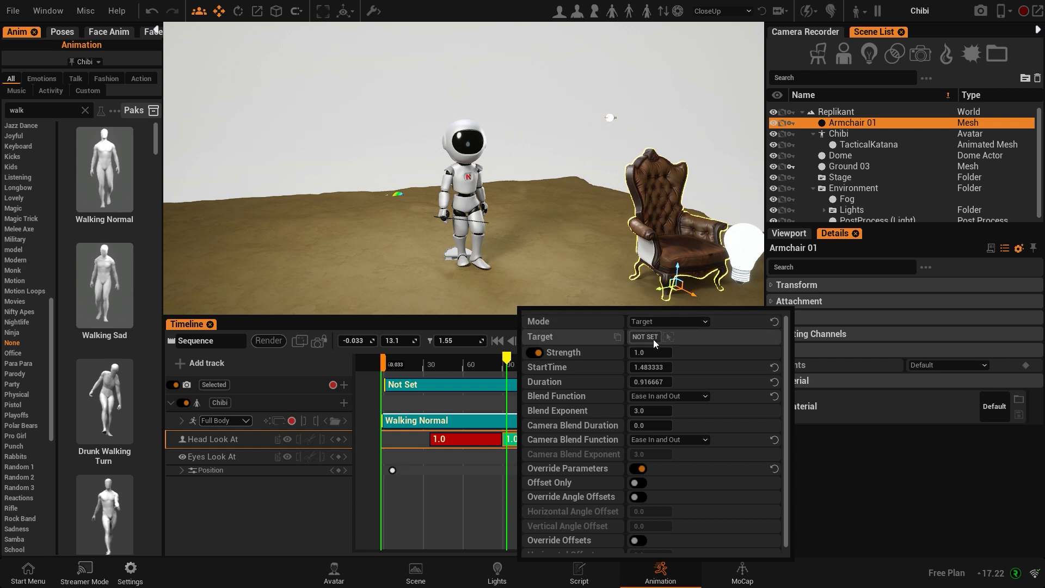
pyautogui.click(670, 337)
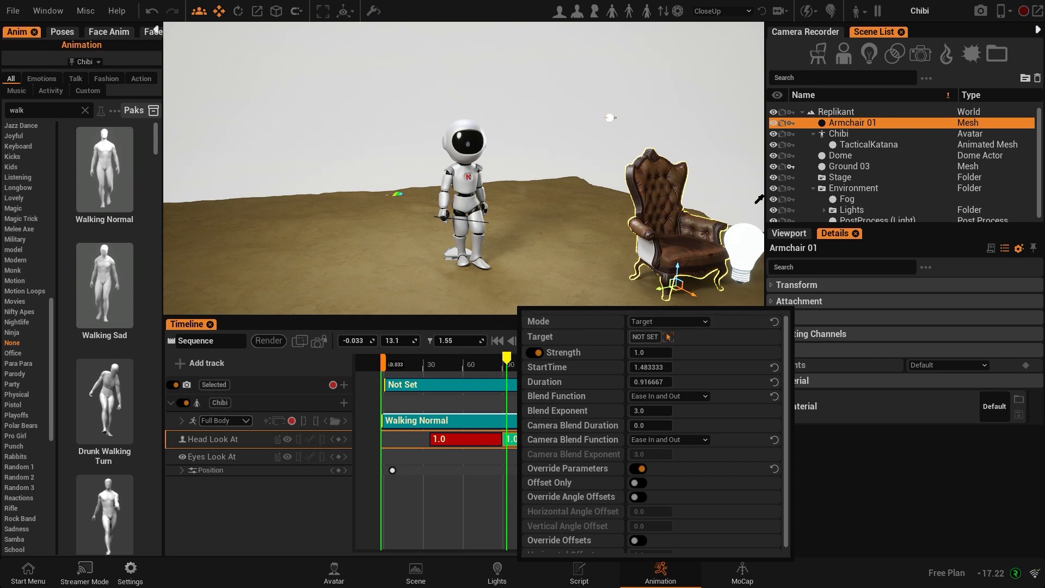
pyautogui.click(655, 192)
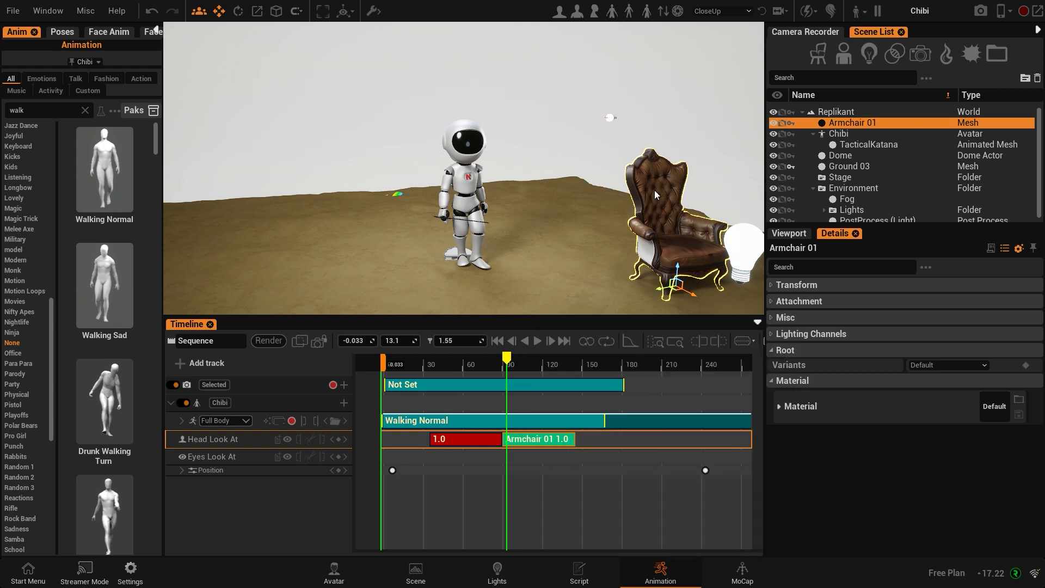
pyautogui.moveTo(512, 364); pyautogui.dragTo(548, 370)
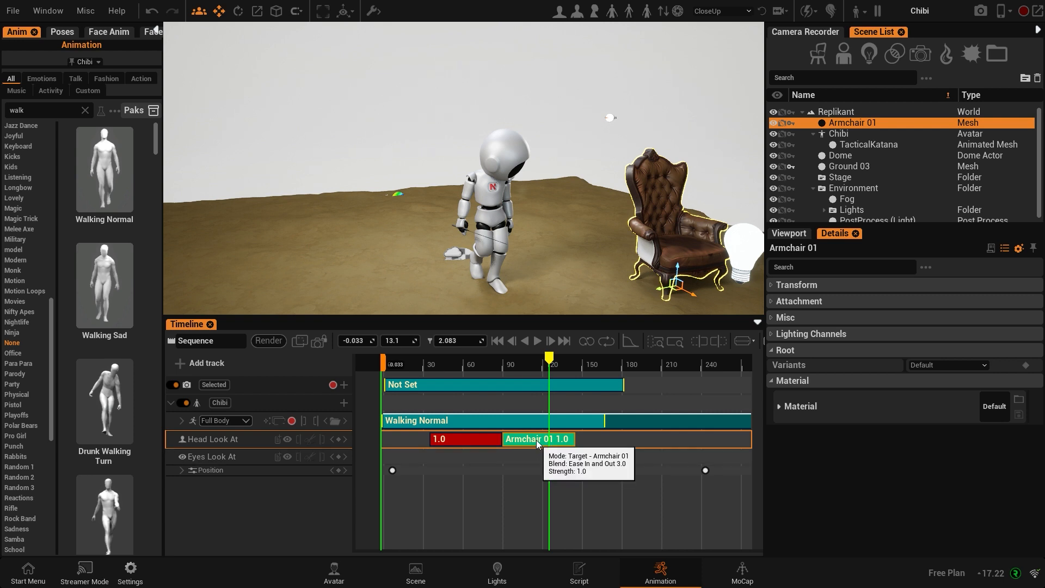
# Reduce the armchair Head Look At clip's strength to 0.5 and fine-tune it to 0.54
pyautogui.click(536, 440)
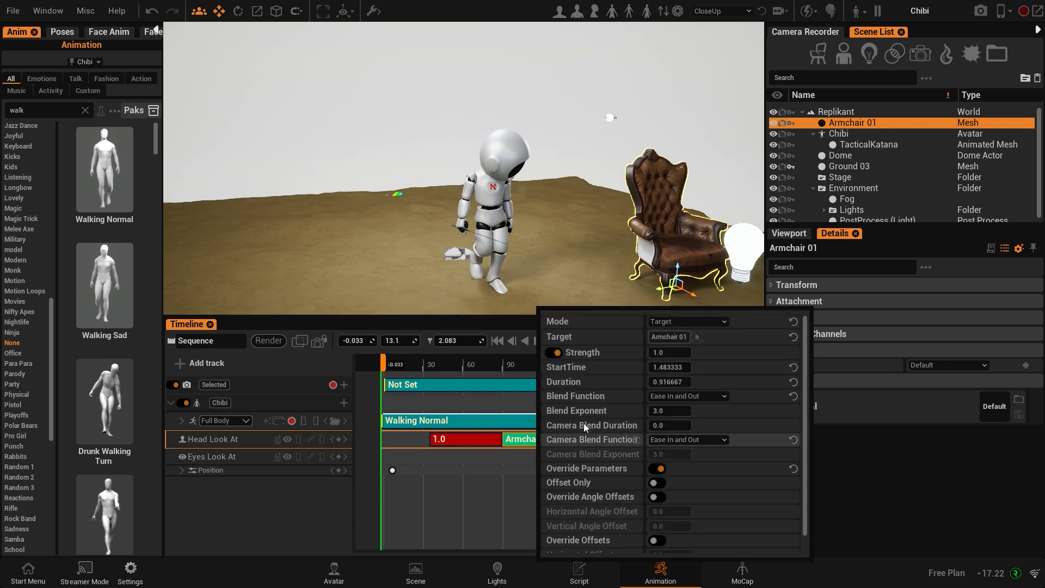
pyautogui.click(660, 353)
pyautogui.write('0.5')
pyautogui.press('Return')
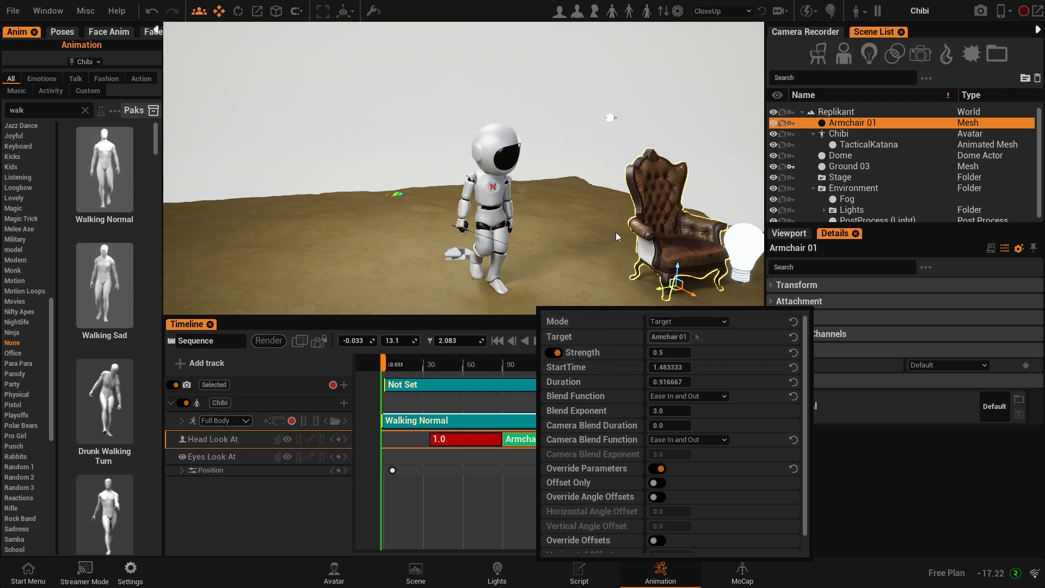
pyautogui.moveTo(657, 353)
pyautogui.mouseDown()
pyautogui.moveTo(670, 353)
pyautogui.moveTo(660, 353)
pyautogui.mouseUp()
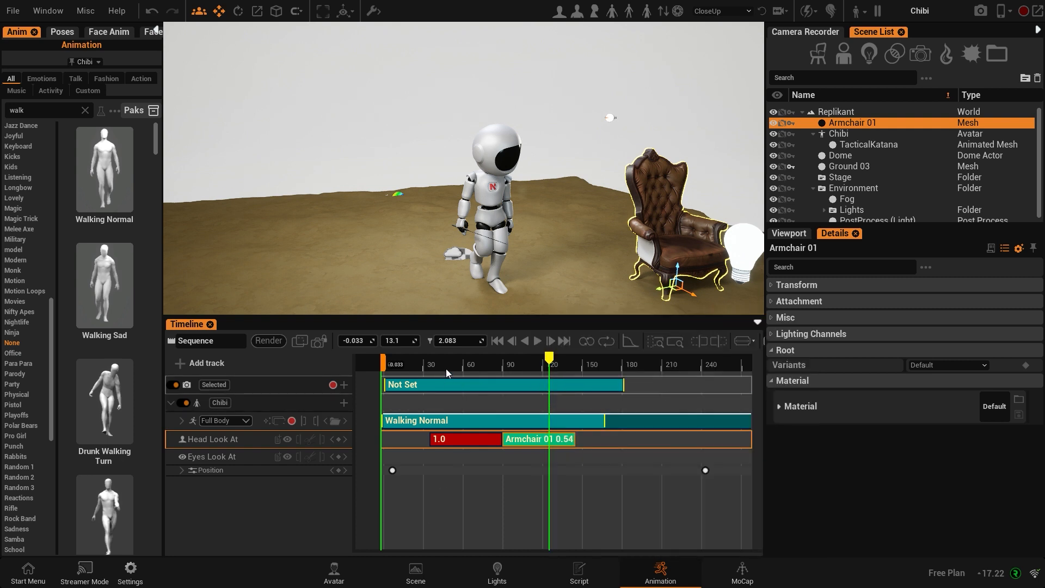
# Play the walk from before the armchair clip, stop at 3.403 and reframe Chibi with the chair
pyautogui.click(448, 364)
pyautogui.click(537, 341)
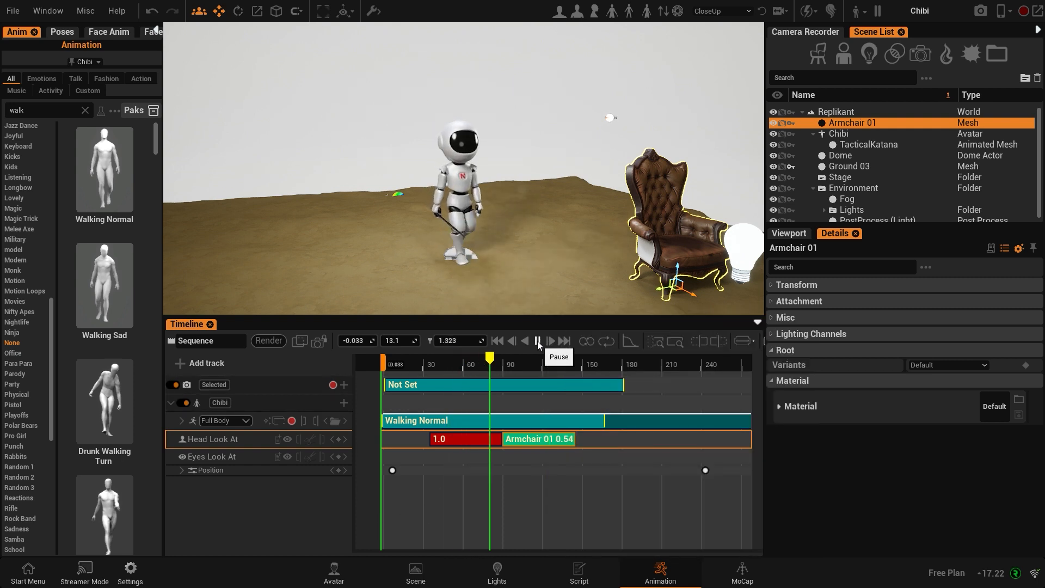
pyautogui.click(537, 342)
pyautogui.scroll(-5, 457, 169)
pyautogui.moveTo(571, 235); pyautogui.dragTo(560, 235, button='middle')
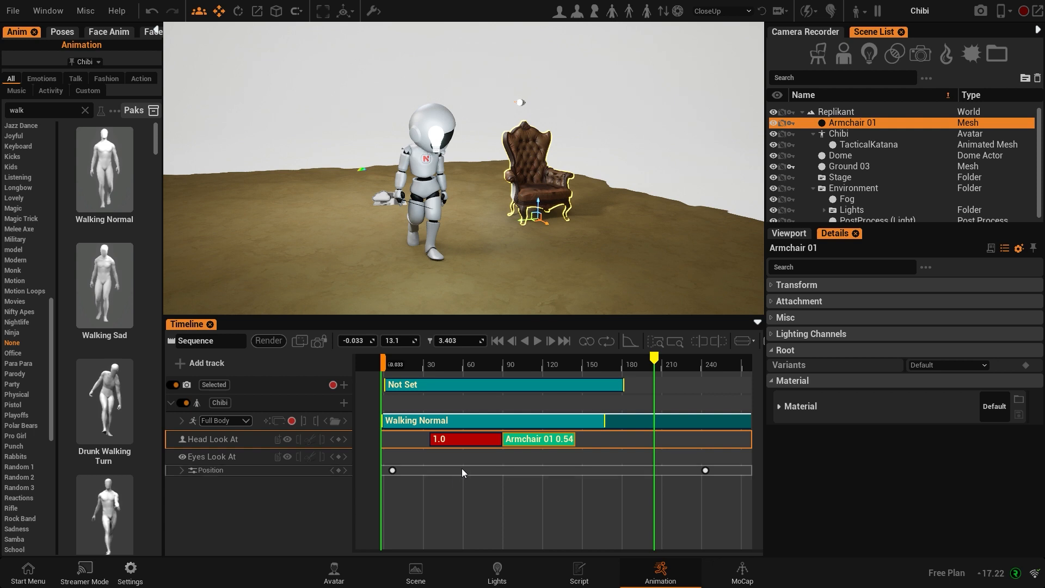
# Copy the disabled Head Look At clip and paste it at 3.403, after the armchair clip
pyautogui.rightClick(459, 440)
pyautogui.click(474, 446)
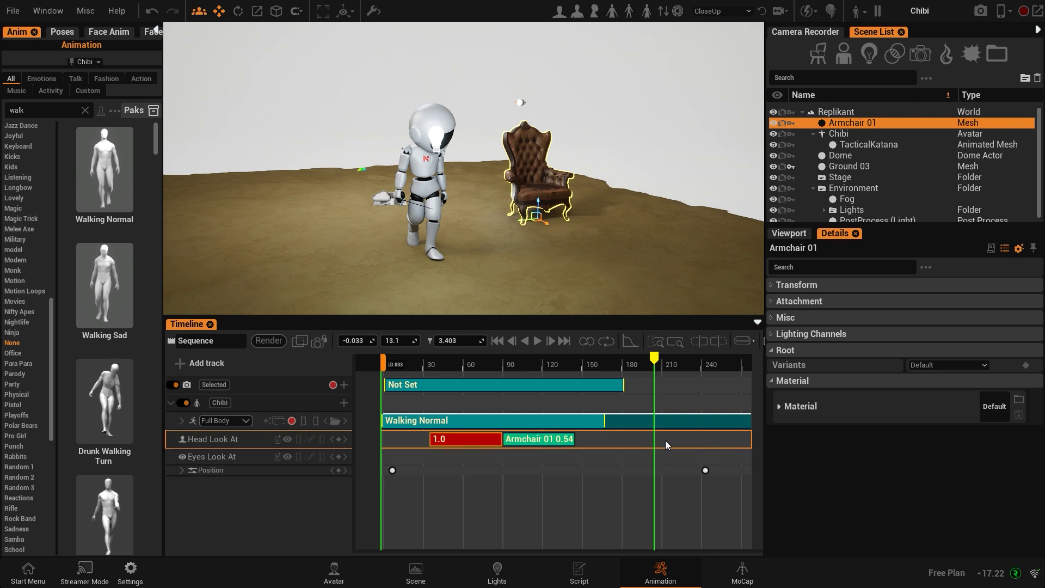
pyautogui.rightClick(665, 440)
pyautogui.click(694, 318)
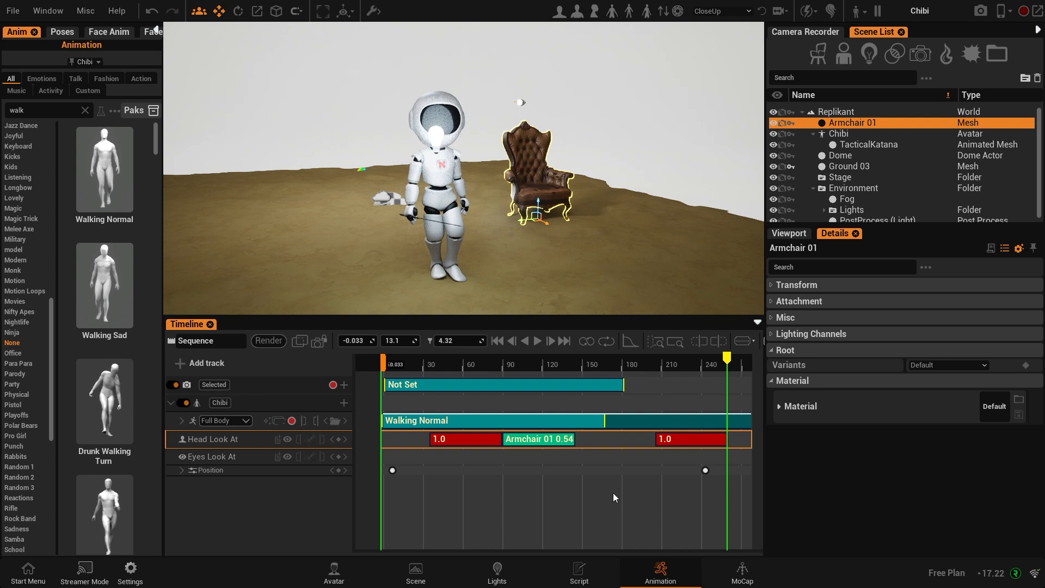
# Scrub and play back the sequence to check Chibi's head turn to the armchair and its release at the last clip
pyautogui.moveTo(426, 364); pyautogui.dragTo(618, 392)
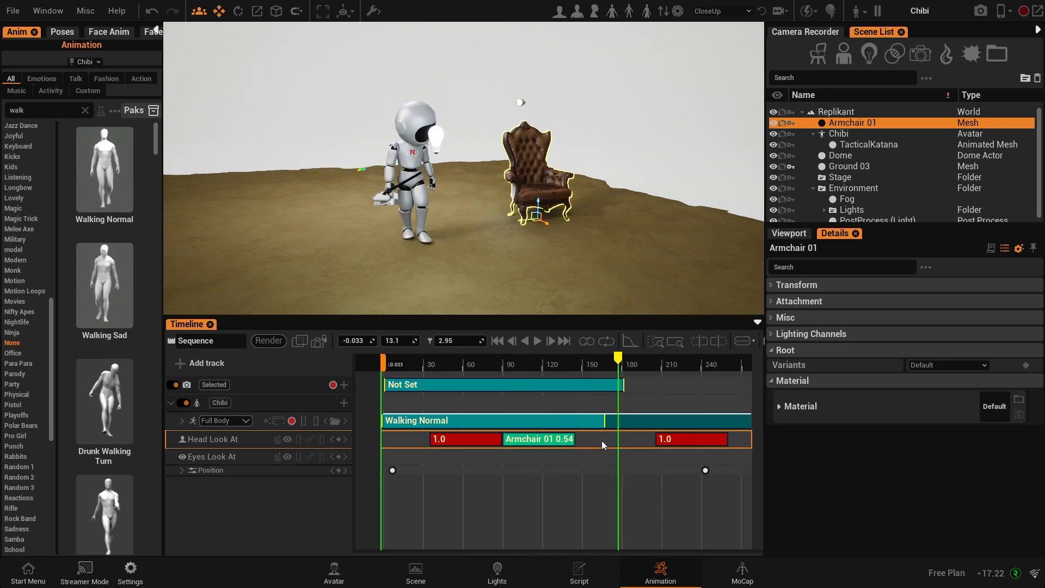
pyautogui.moveTo(619, 366); pyautogui.dragTo(651, 384)
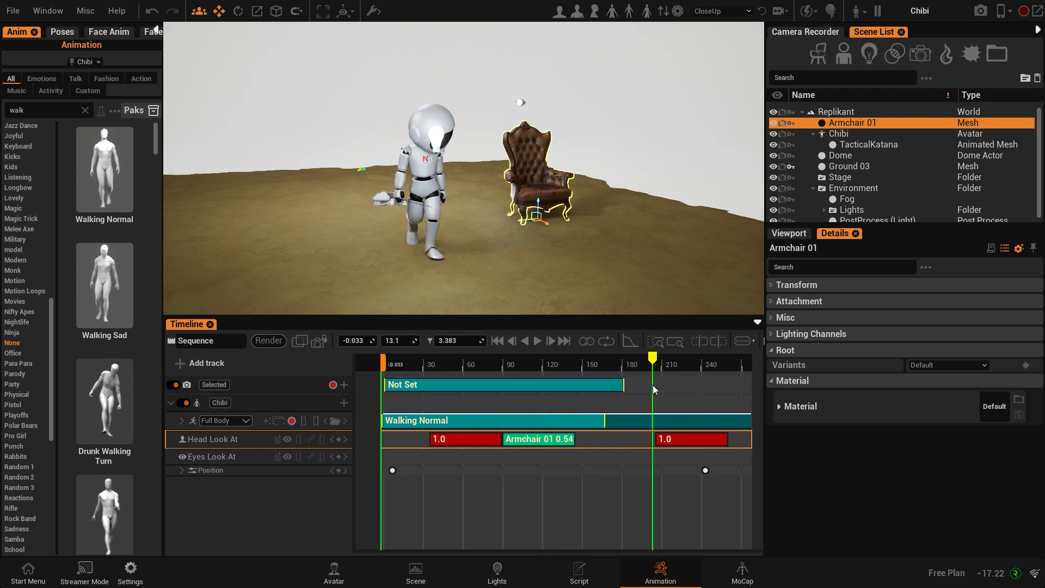
pyautogui.rightClick(668, 440)
pyautogui.click(613, 480)
pyautogui.moveTo(651, 381)
pyautogui.mouseDown()
pyautogui.moveTo(611, 382)
pyautogui.moveTo(661, 382)
pyautogui.mouseUp()
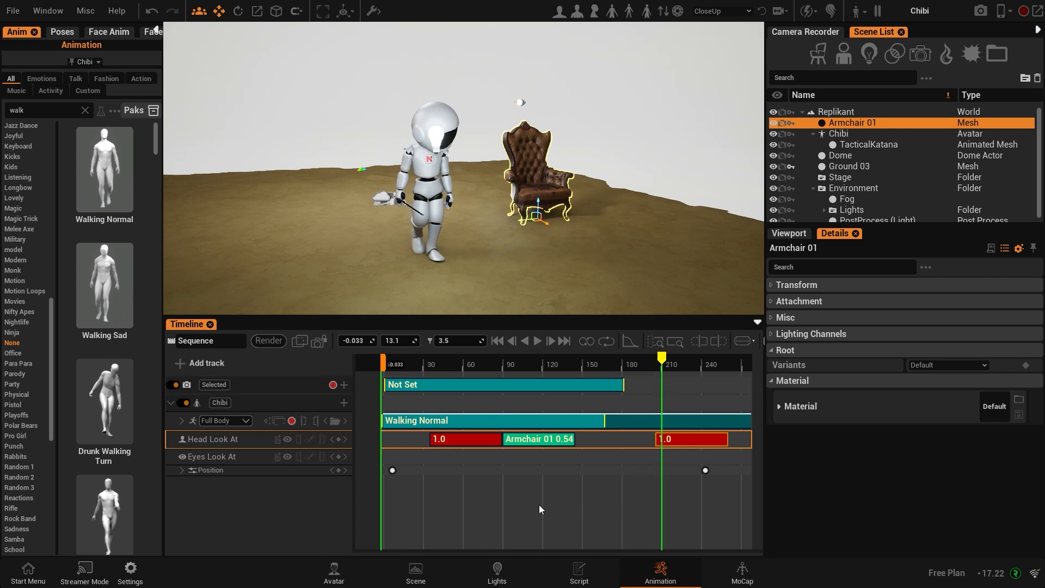
pyautogui.hscroll(5, 540, 506)
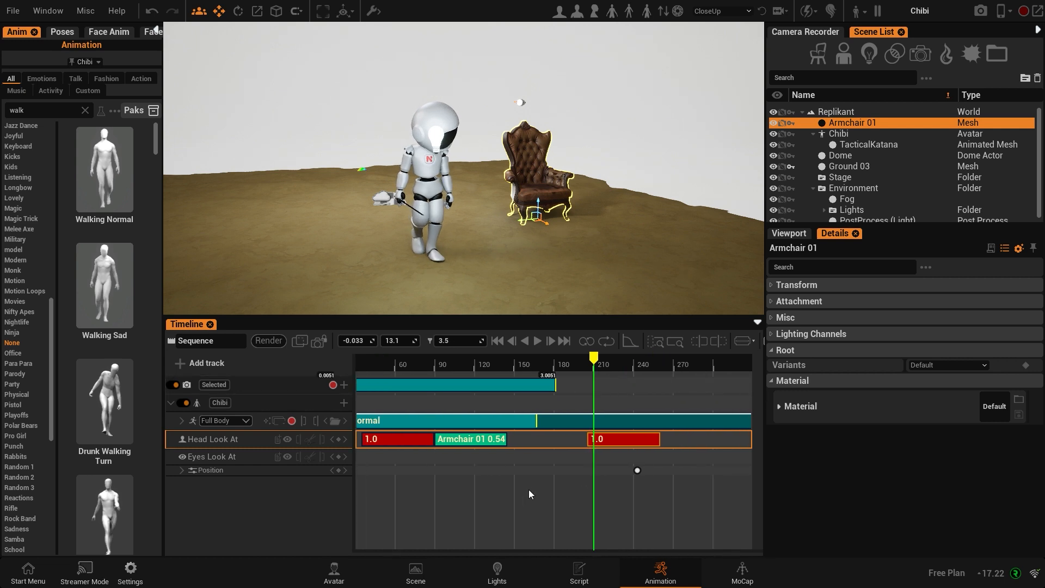
pyautogui.moveTo(600, 370); pyautogui.dragTo(483, 393)
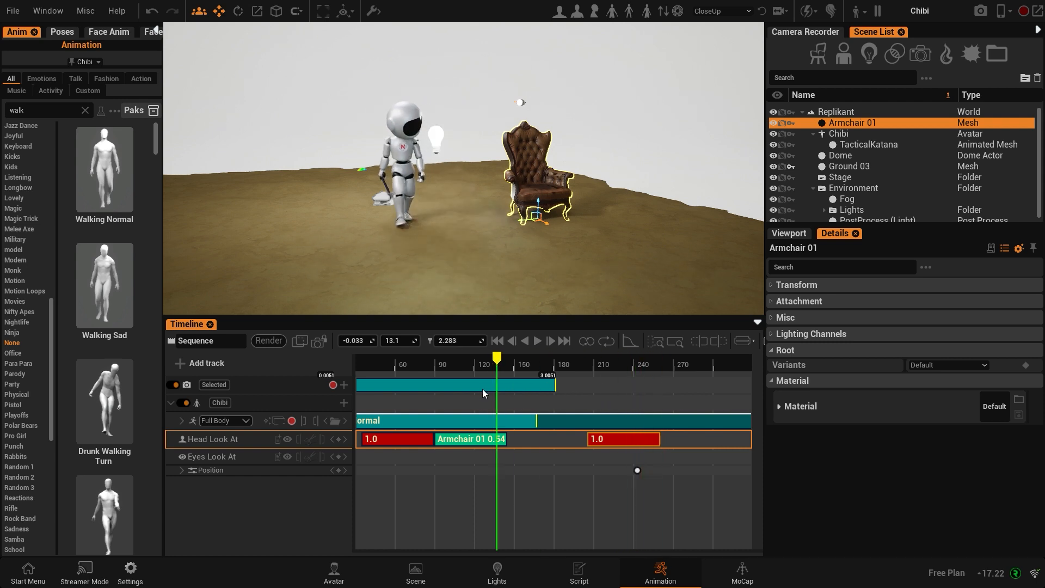
pyautogui.click(537, 340)
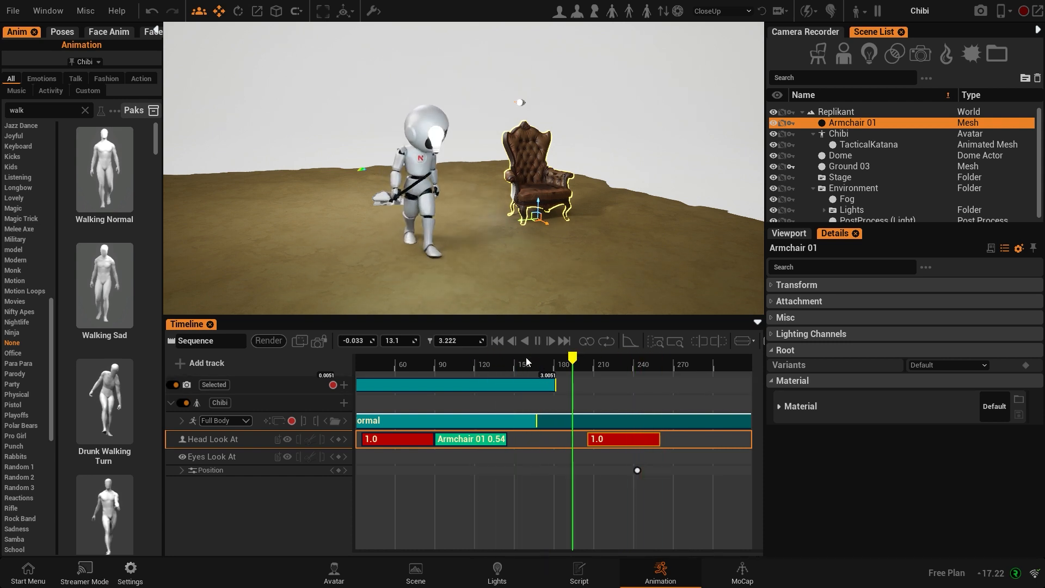
pyautogui.click(537, 341)
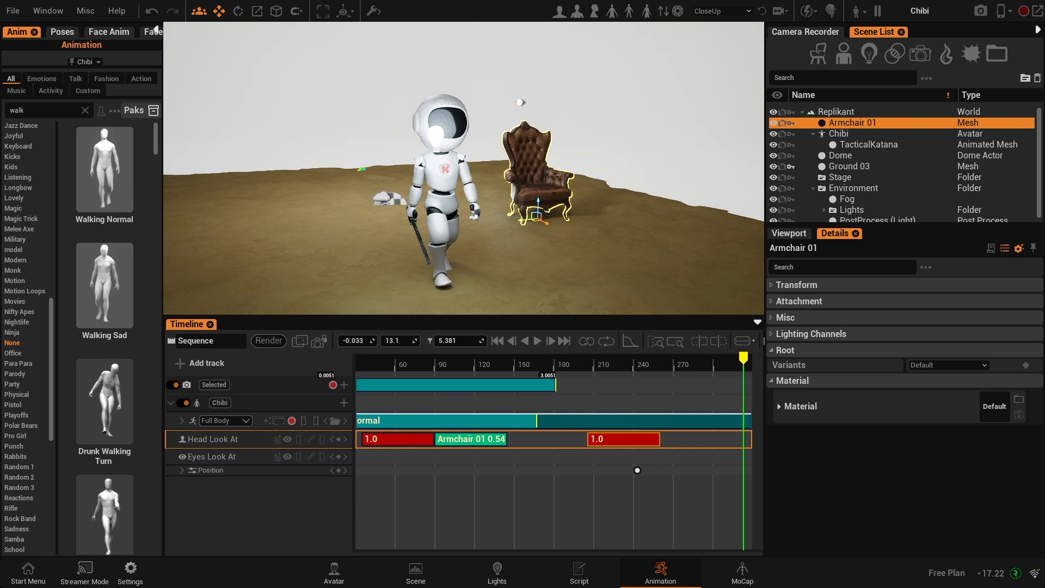
# Examine Chibi and the armchair from several angles while scrubbing back to 1.217, ending in a close side view
pyautogui.keyDown('alt'); pyautogui.moveTo(463, 169); pyautogui.dragTo(381, 169); pyautogui.keyUp('alt')
pyautogui.keyDown('alt'); pyautogui.moveTo(581, 264); pyautogui.dragTo(712, 264); pyautogui.keyUp('alt')
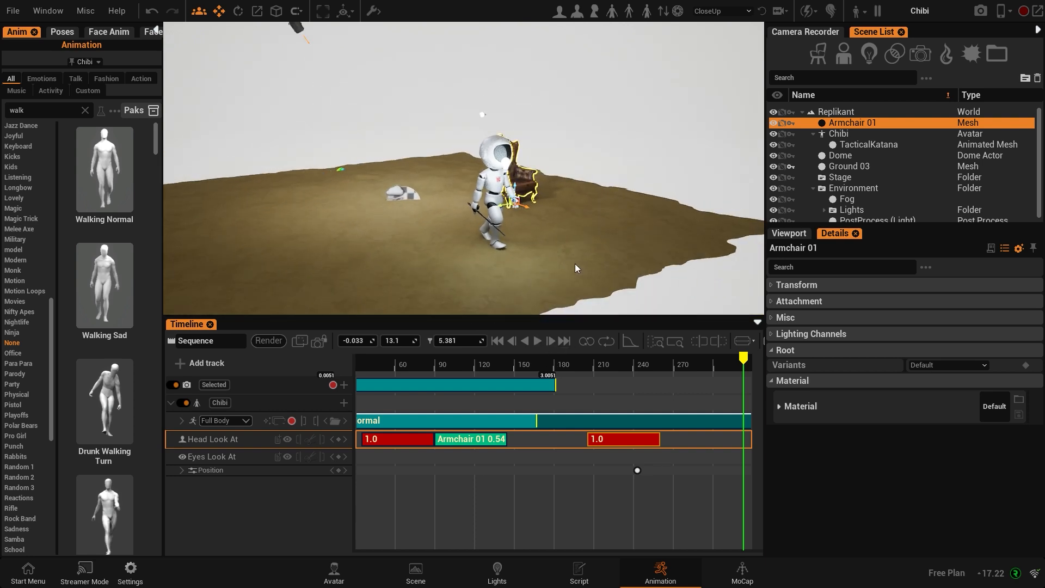
pyautogui.moveTo(552, 253); pyautogui.dragTo(569, 251, button='right')
pyautogui.press('w')
pyautogui.keyDown('alt'); pyautogui.moveTo(463, 169); pyautogui.dragTo(536, 179); pyautogui.keyUp('alt')
pyautogui.moveTo(392, 366); pyautogui.dragTo(481, 375)
pyautogui.moveTo(531, 272); pyautogui.dragTo(414, 272)
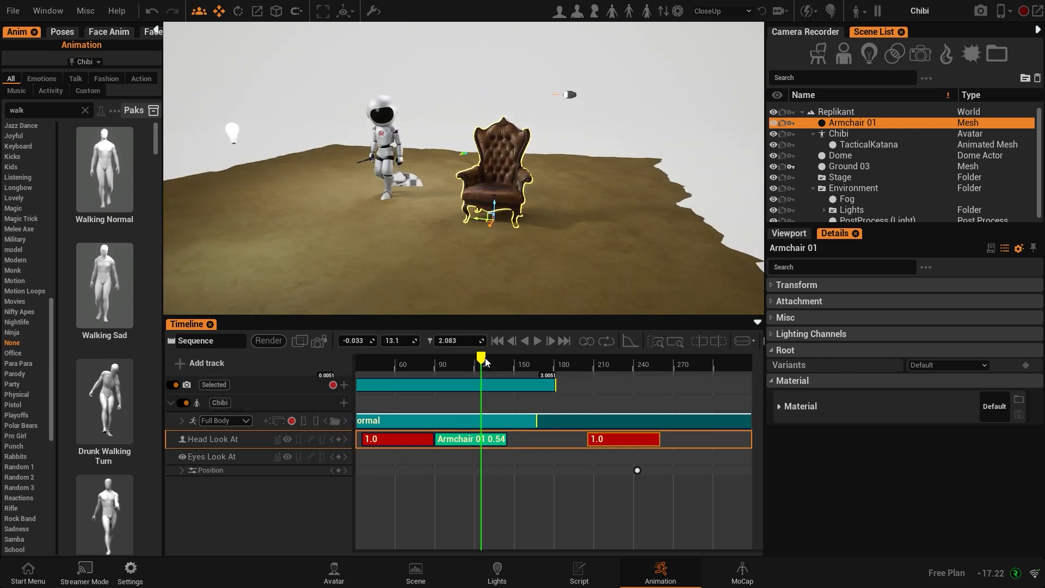
pyautogui.moveTo(485, 363); pyautogui.dragTo(415, 373)
pyautogui.moveTo(402, 289); pyautogui.dragTo(465, 262)
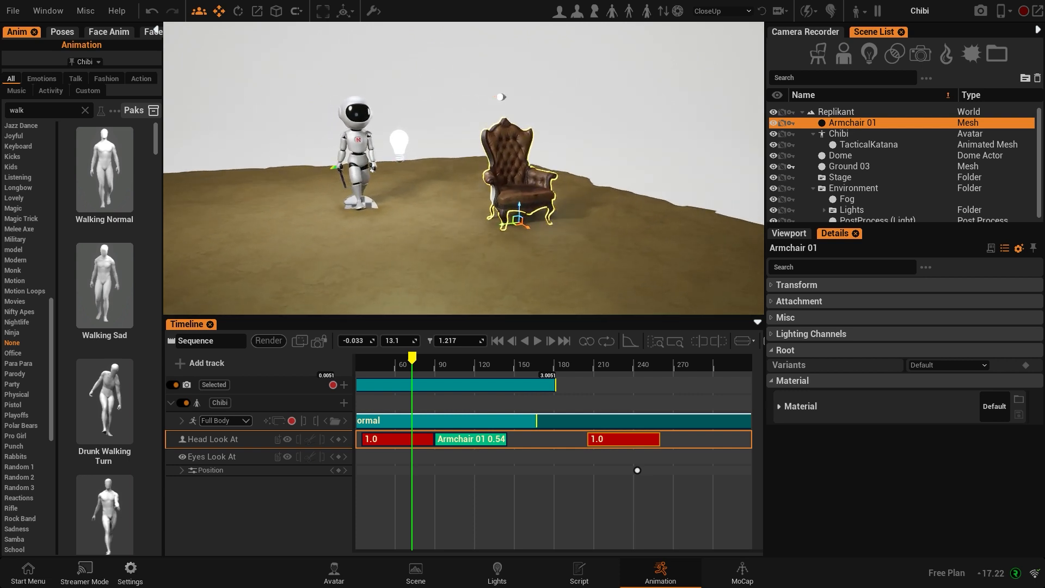
pyautogui.moveTo(465, 261); pyautogui.dragTo(496, 263)
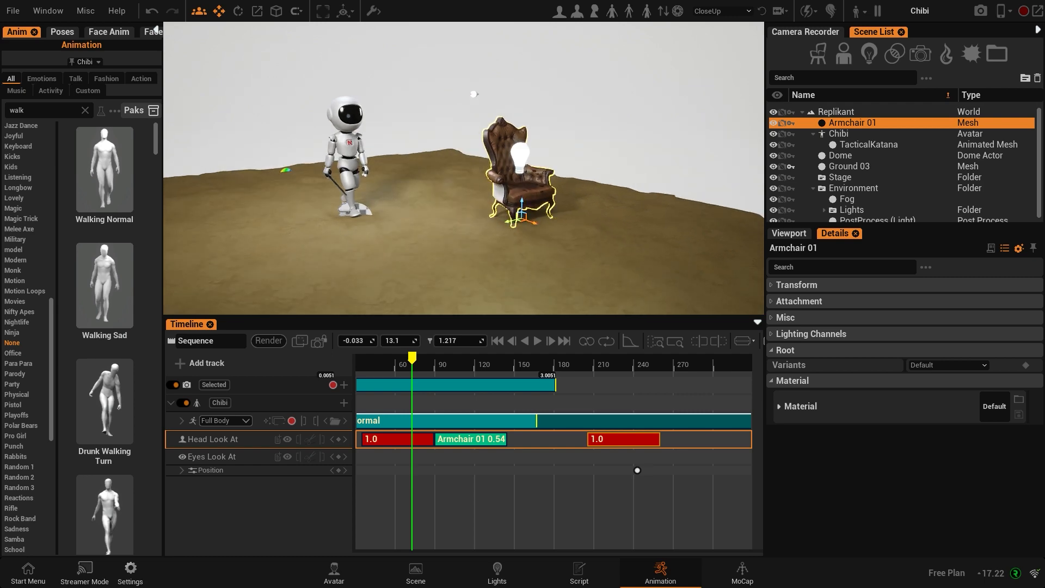
pyautogui.scroll(4, 496, 262)
pyautogui.moveTo(495, 262)
pyautogui.mouseDown()
pyautogui.moveTo(572, 262)
pyautogui.moveTo(507, 268)
pyautogui.mouseUp()
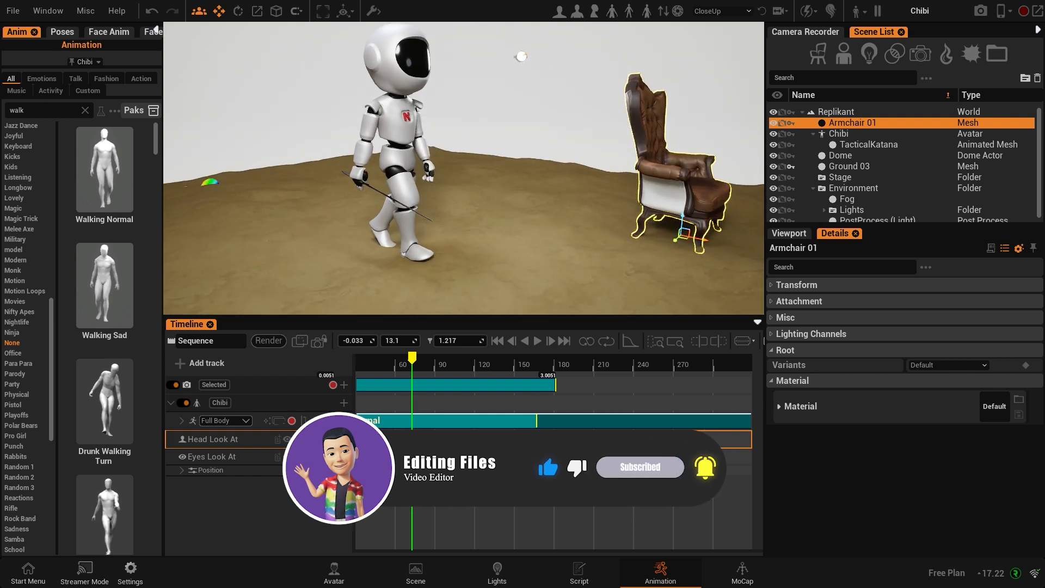